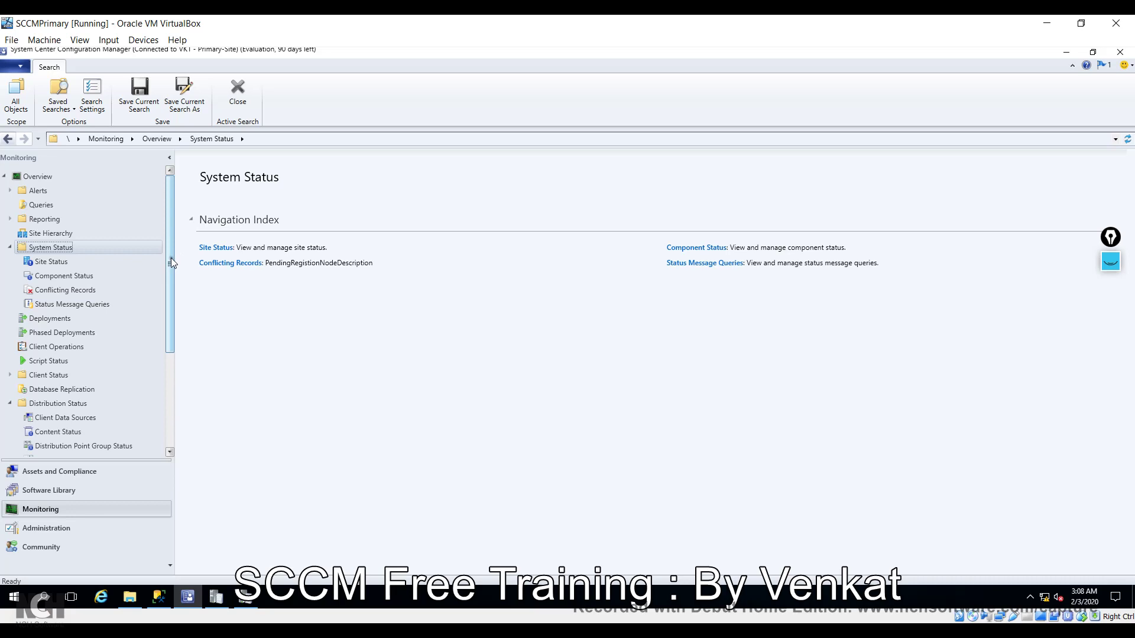
# Step: Open Monitoring > Database Replication to see the VK1–VK2 link status
pyautogui.moveTo(171, 258)
pyautogui.mouseDown()
pyautogui.moveTo(170, 279)
pyautogui.moveTo(179, 267)
pyautogui.mouseUp()
pyautogui.click(67, 393)
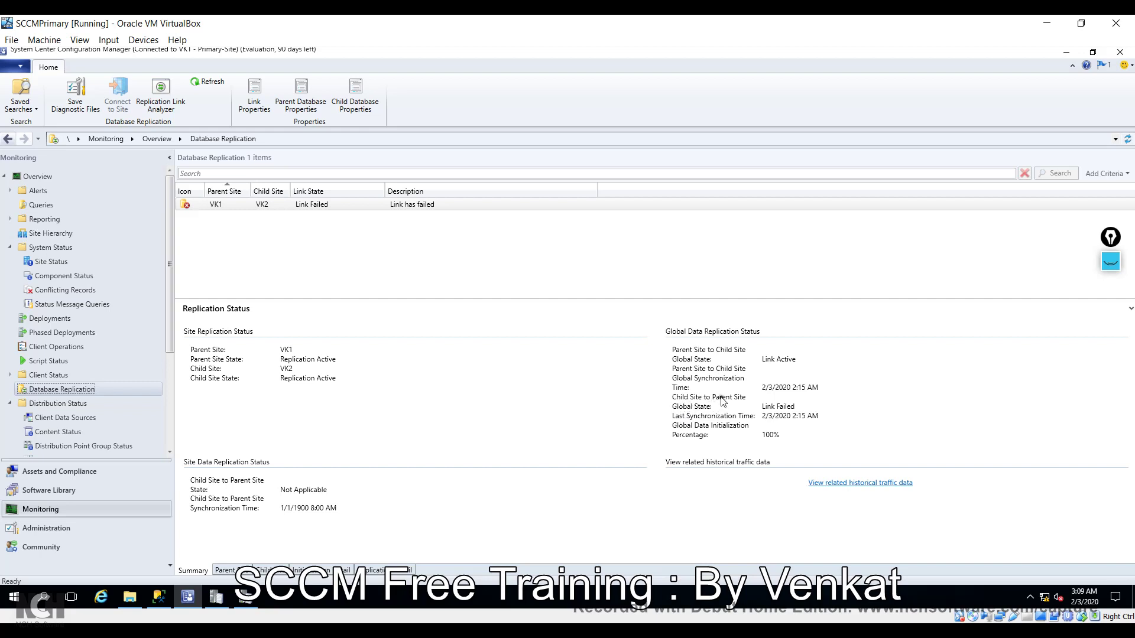
# Step: Highlight the Link Failed value under Child Site to Parent Site Global State, then clear it
pyautogui.moveTo(671, 405); pyautogui.dragTo(704, 406)
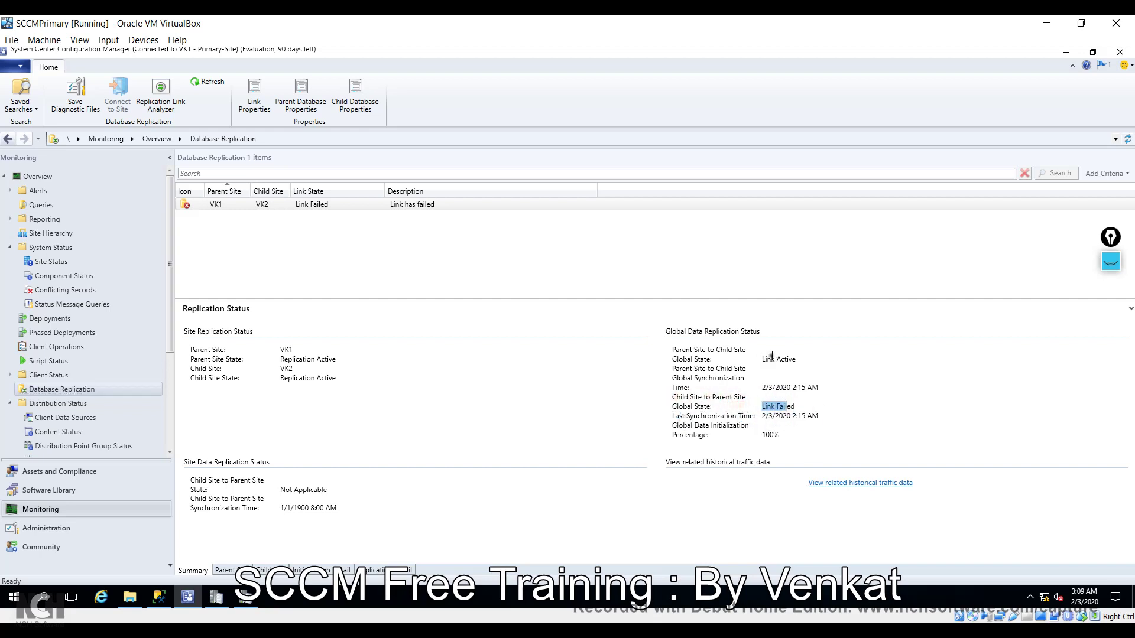
pyautogui.click(799, 360)
# Step: Review the Parent Site and Child Site checks, including database file disk free space
pyautogui.click(230, 569)
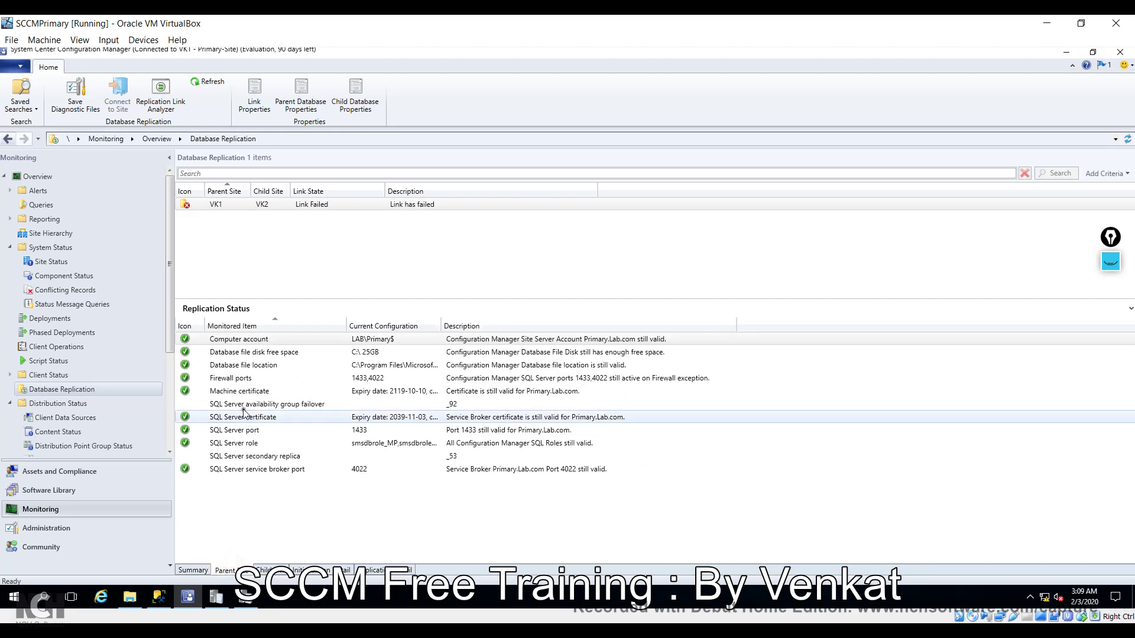
pyautogui.click(265, 569)
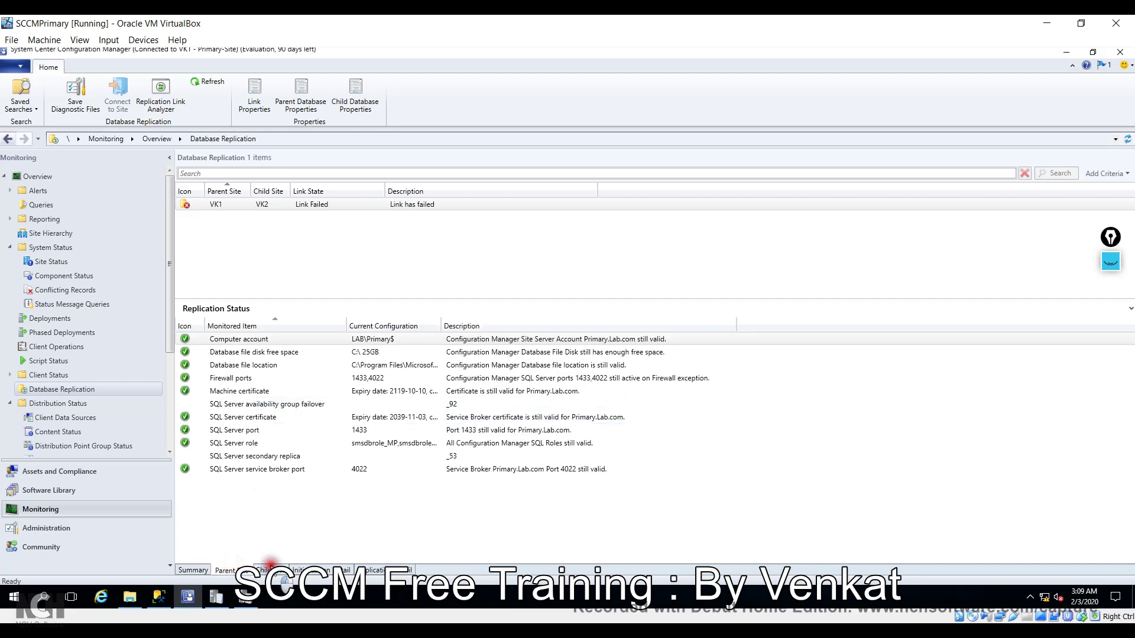
pyautogui.click(245, 352)
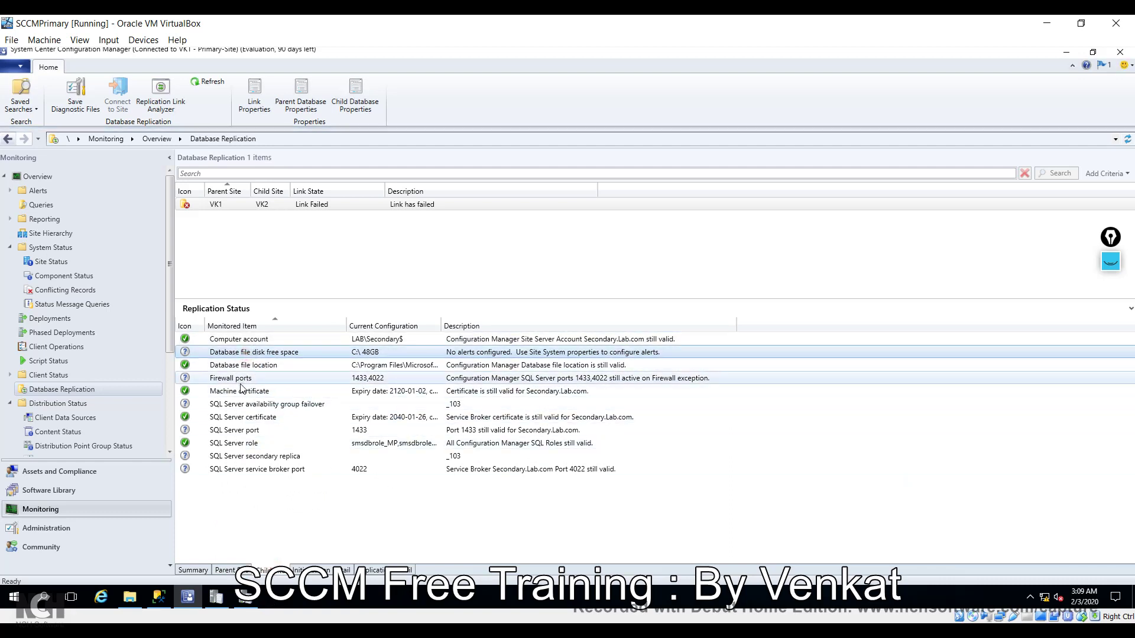
# Step: Check the Initialization and Replication Detail tabs and select the failed VK1–VK2 link
pyautogui.click(313, 570)
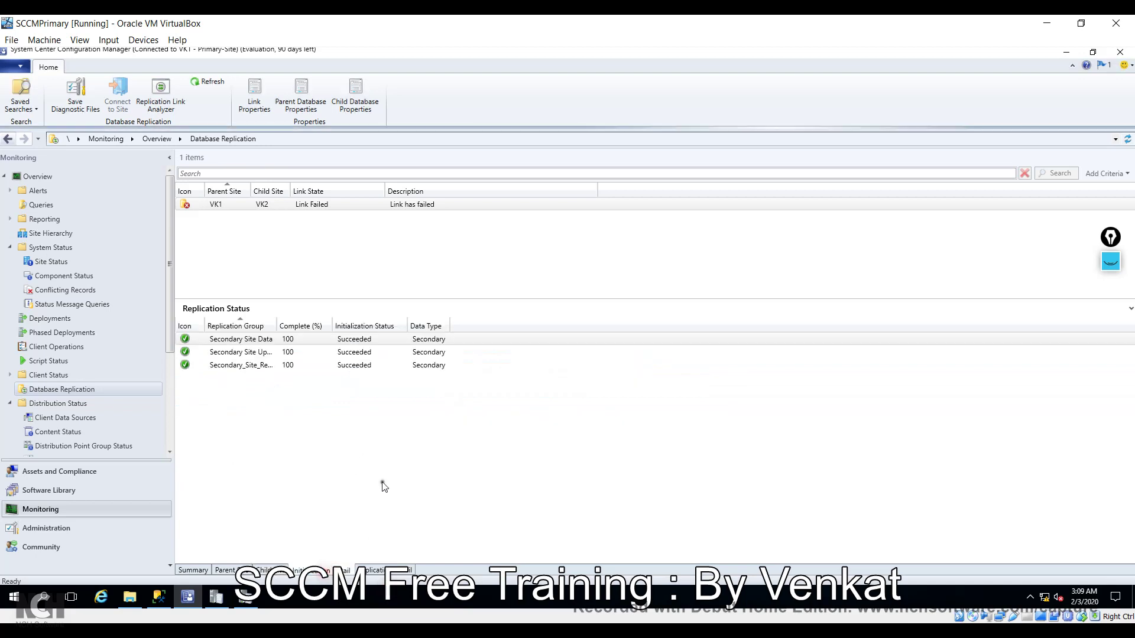
pyautogui.click(373, 571)
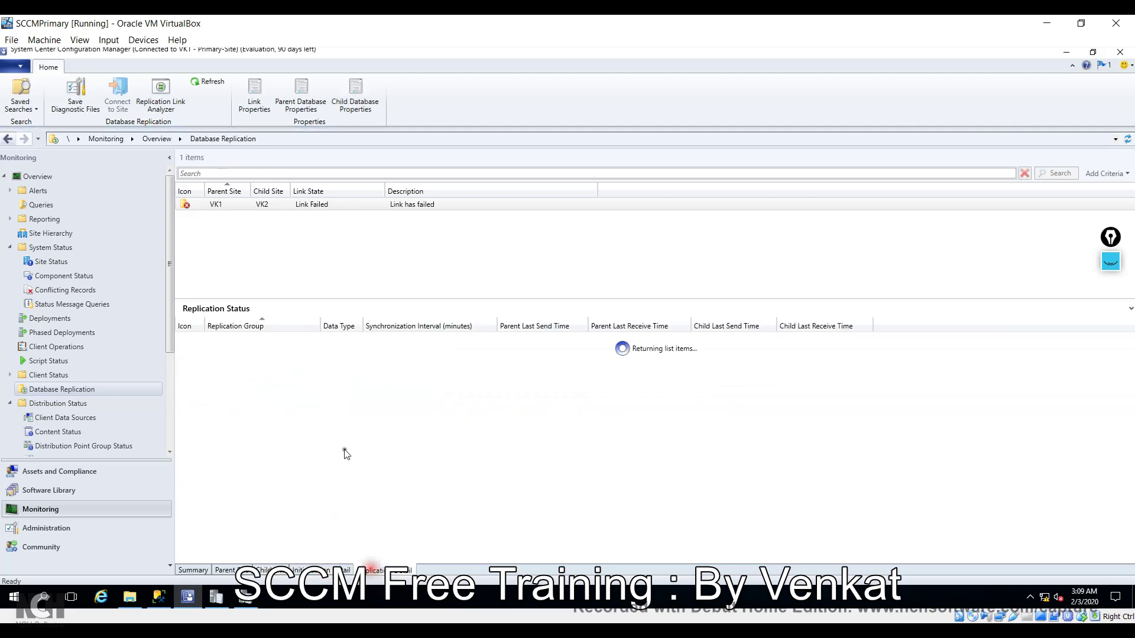
pyautogui.click(266, 365)
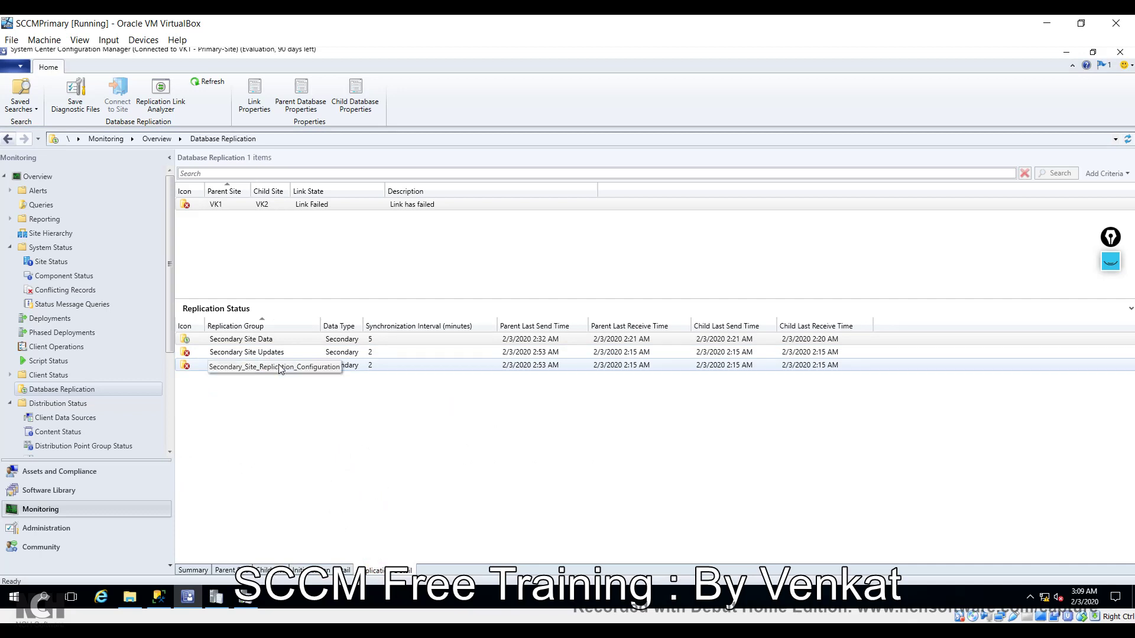
pyautogui.click(290, 207)
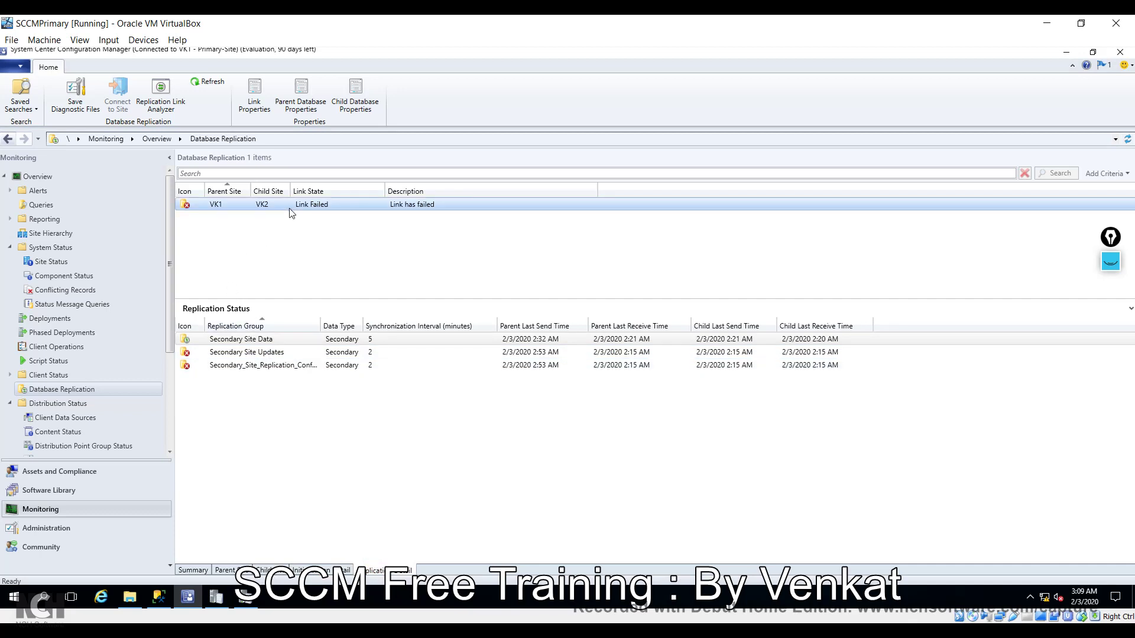
pyautogui.click(189, 307)
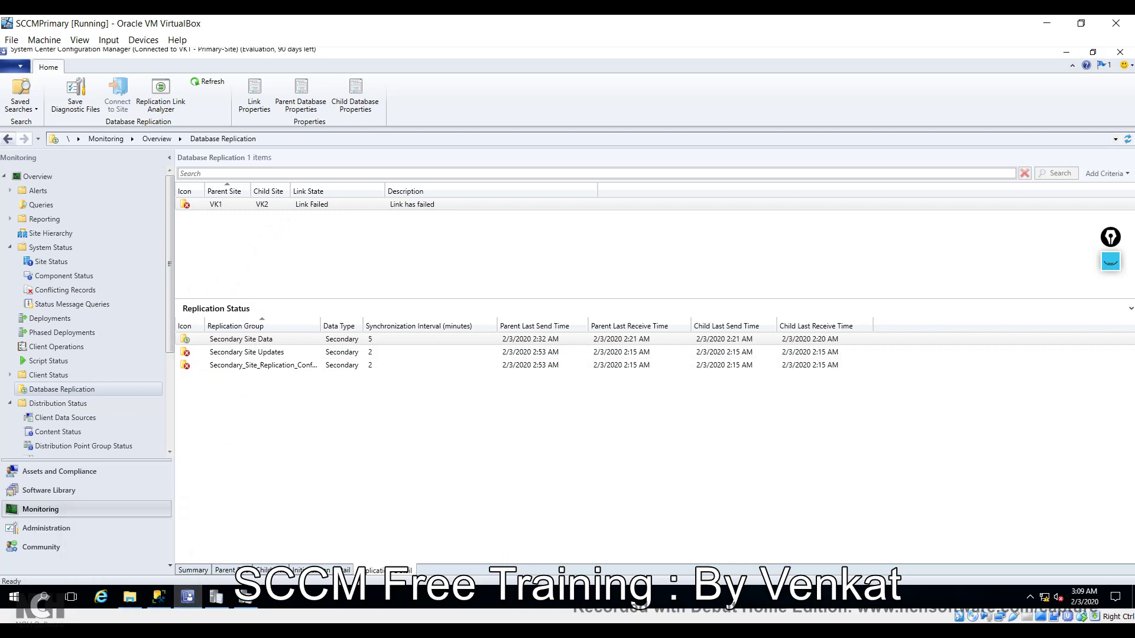
pyautogui.click(188, 597)
# Step: Switch to the Secondary VM, send Ctrl-Alt-Del via Input > Keyboard, and sign in with the password
pyautogui.click(428, 566)
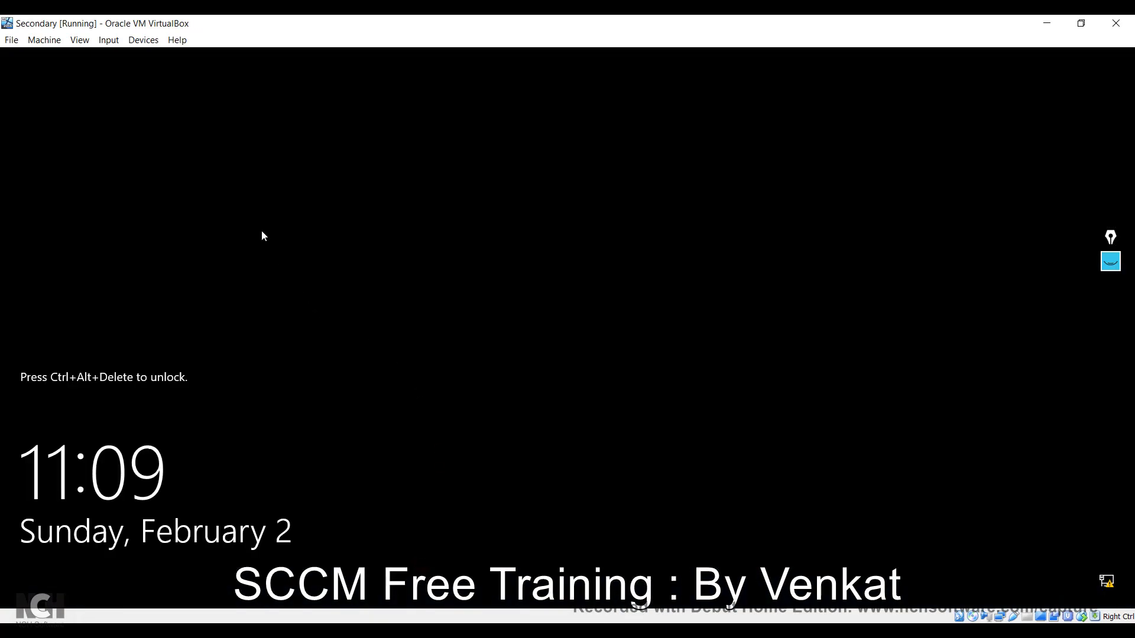
pyautogui.click(108, 40)
pyautogui.moveTo(118, 56)
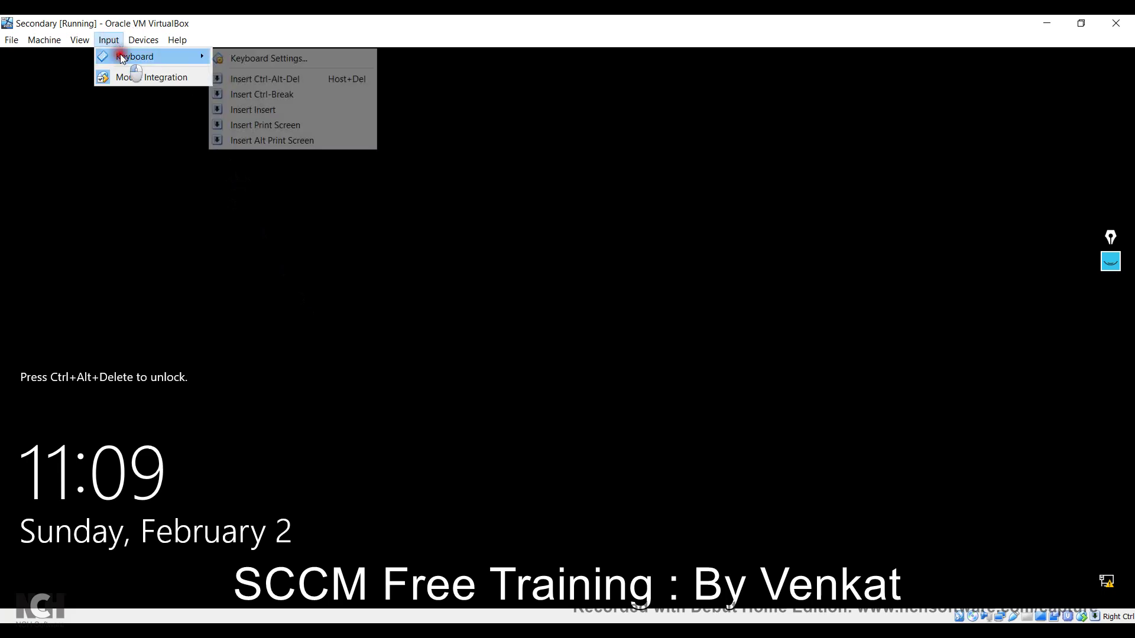
pyautogui.click(273, 82)
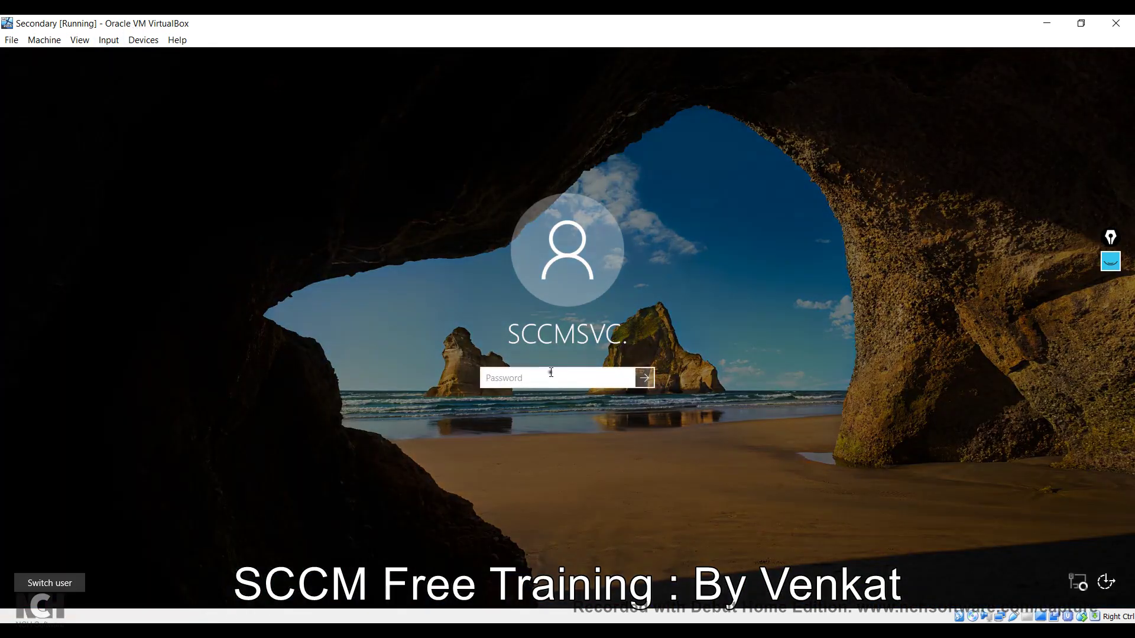
pyautogui.click(552, 376)
pyautogui.write('••')
pyautogui.press('BackSpace')
pyautogui.press('BackSpace')
pyautogui.write('••')
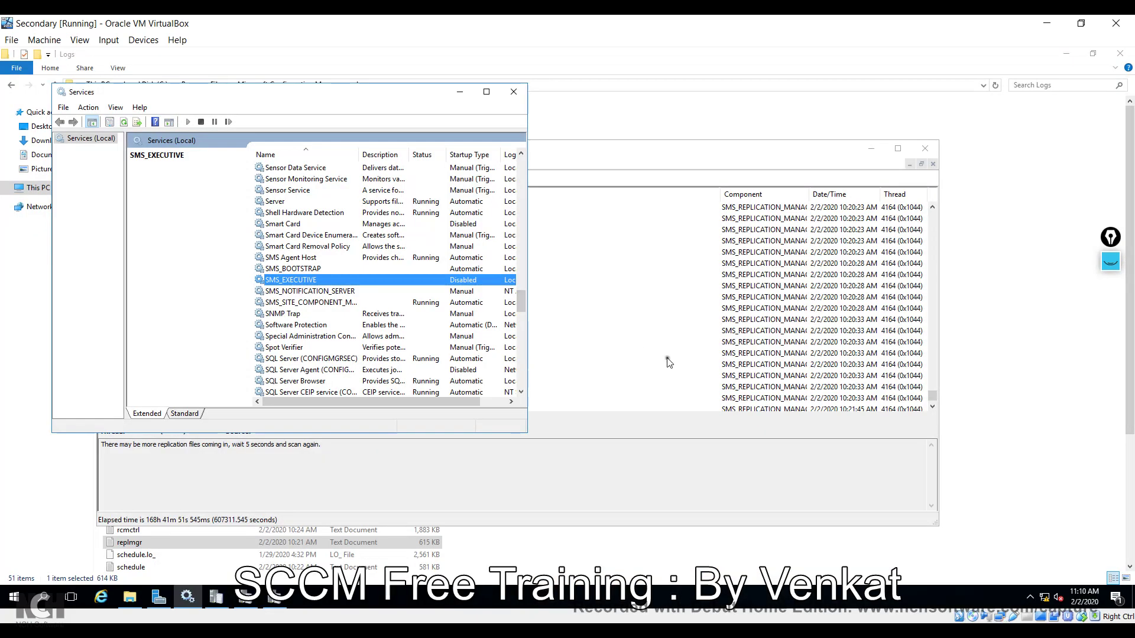
# Step: Minimize replmgr.log and open mpcontrol.log from the Logs folder in CMTrace
pyautogui.click(658, 354)
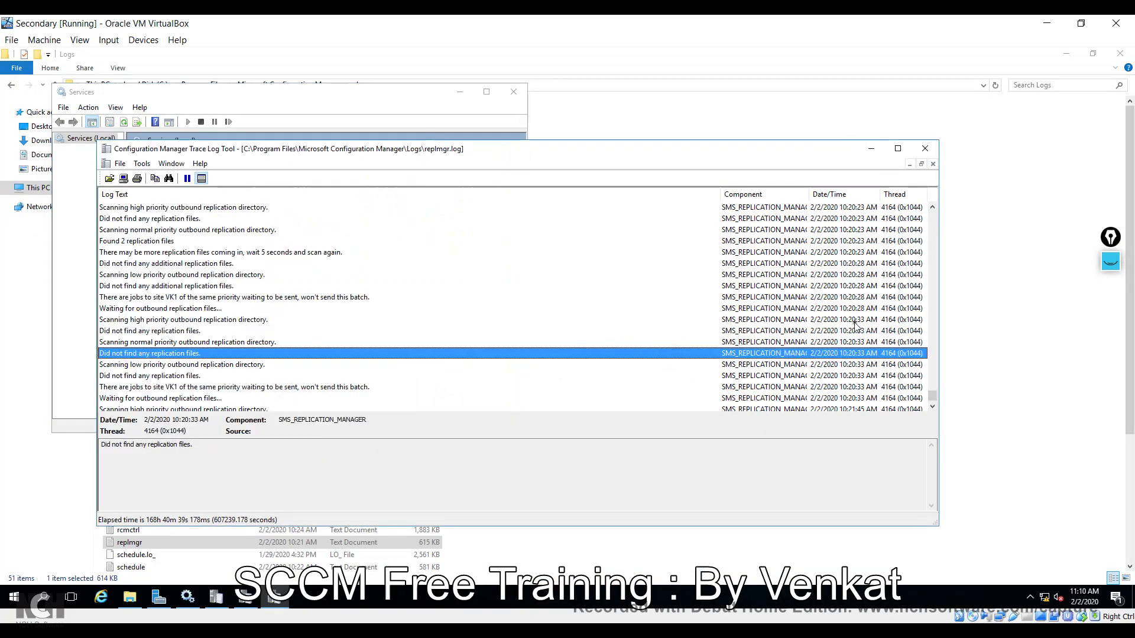
pyautogui.click(796, 342)
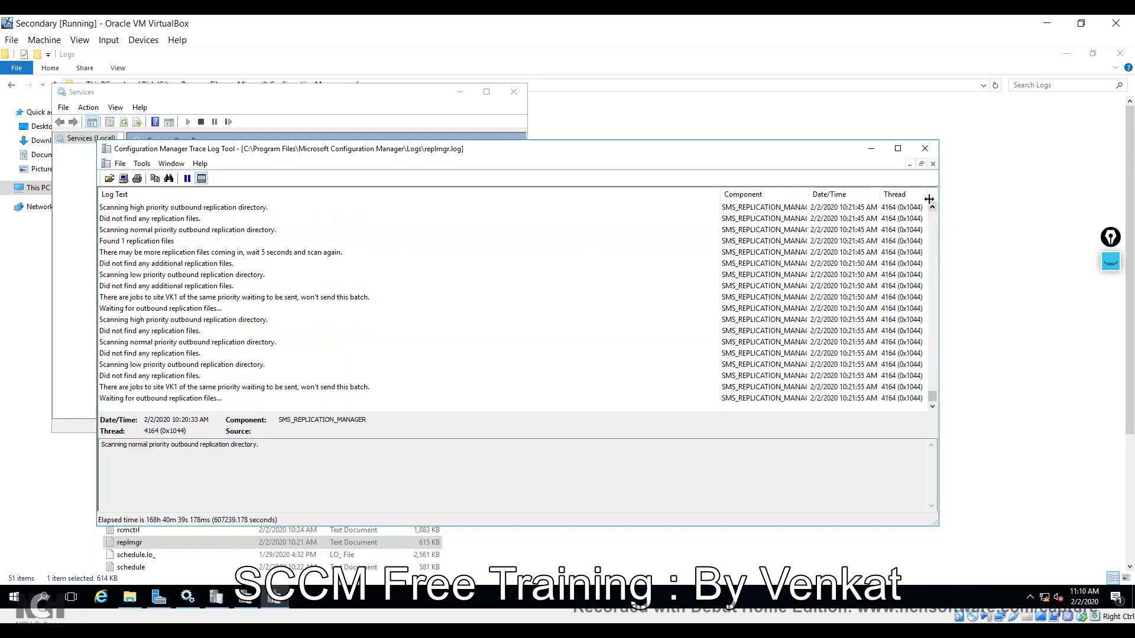
pyautogui.click(867, 151)
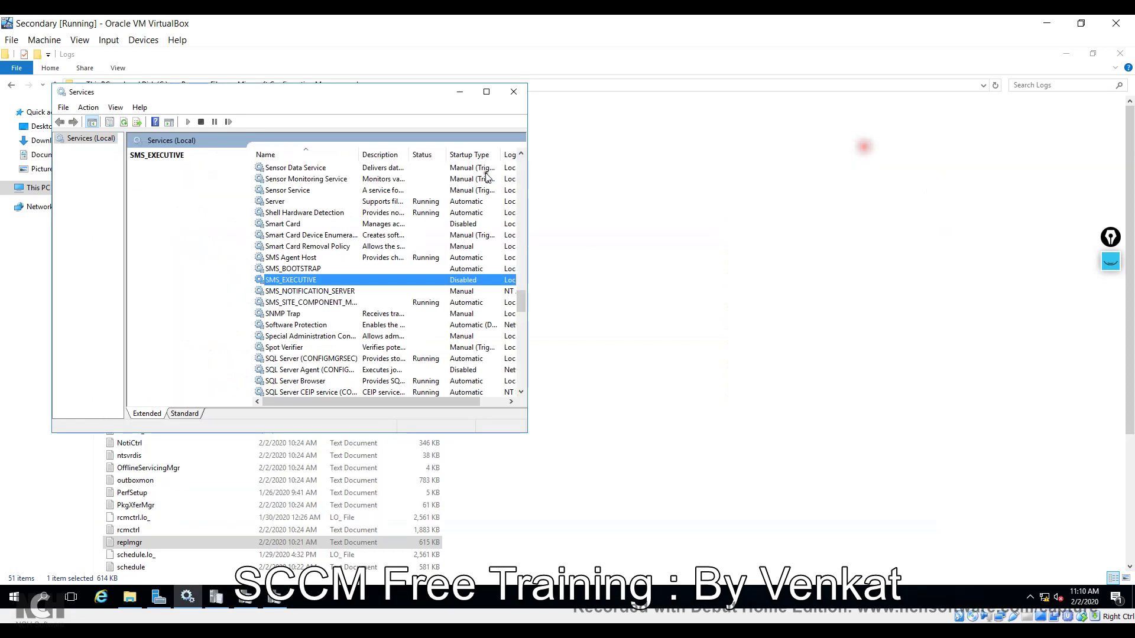
pyautogui.click(312, 467)
pyautogui.write('mp')
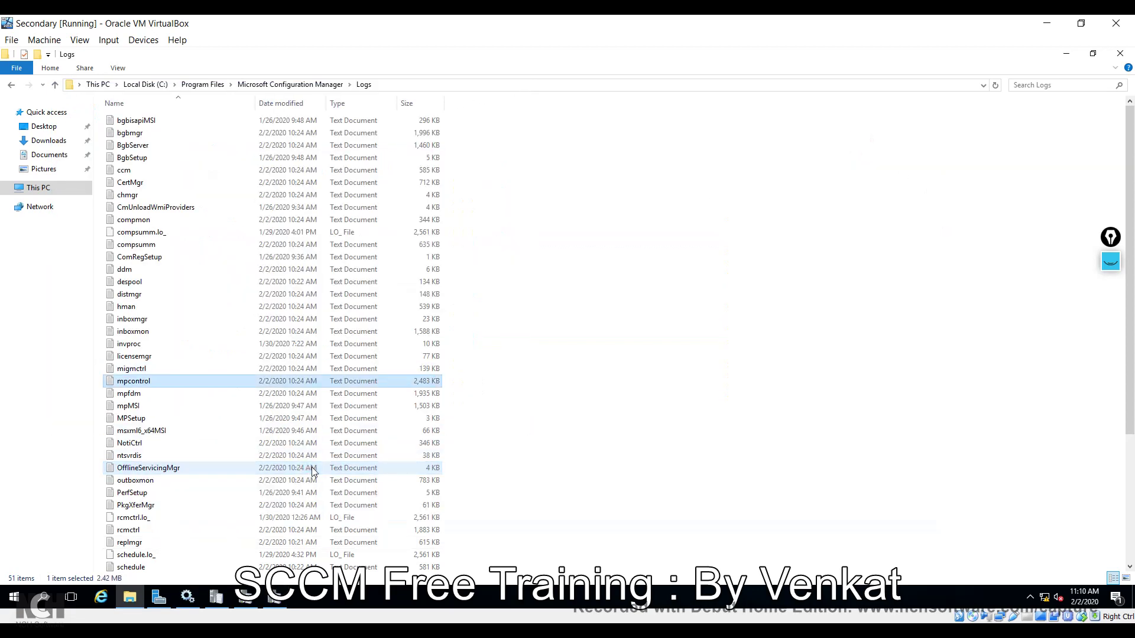
pyautogui.doubleClick(232, 379)
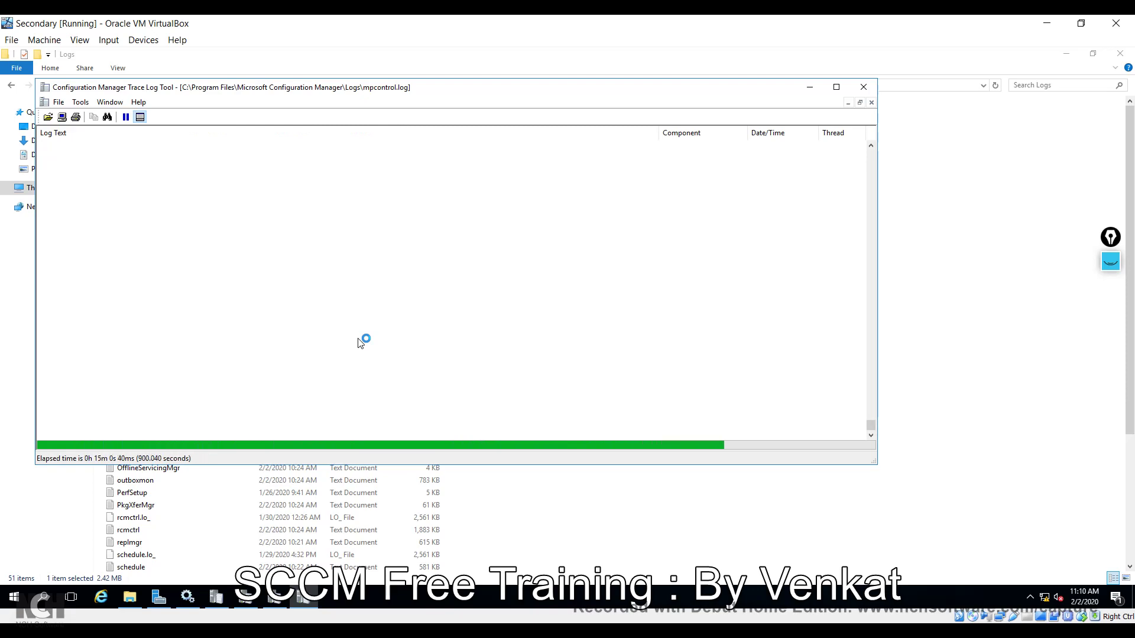
# Step: Read the mpcontrol.log STOP and successfully STOPPED entries, then return to SCCMPrimary
pyautogui.click(315, 269)
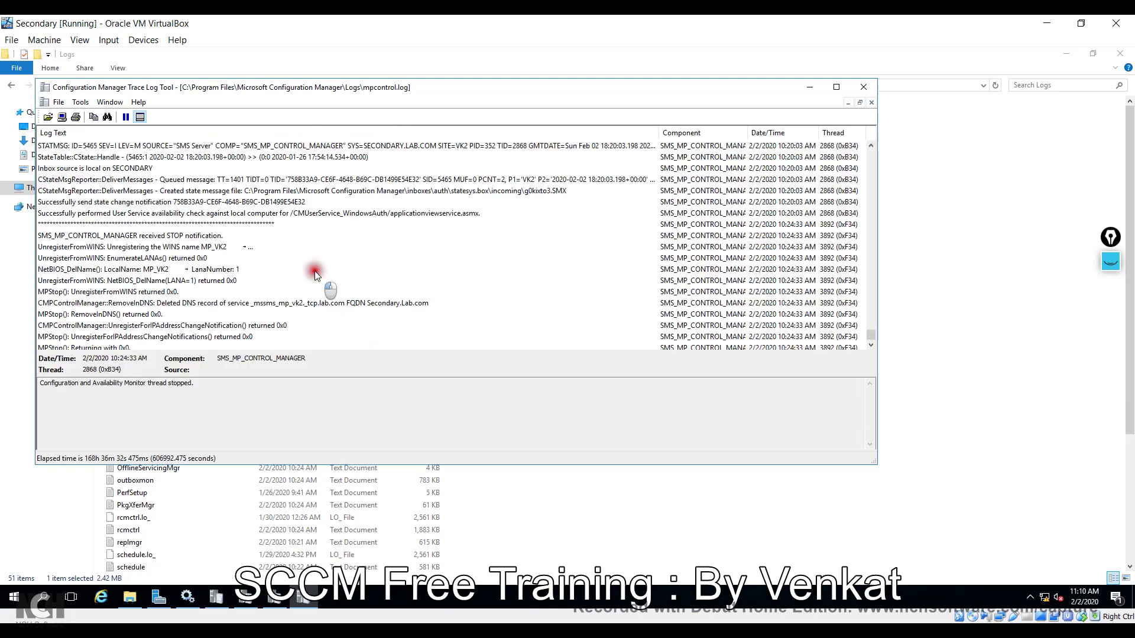
pyautogui.click(125, 235)
pyautogui.scroll(-3, 302, 269)
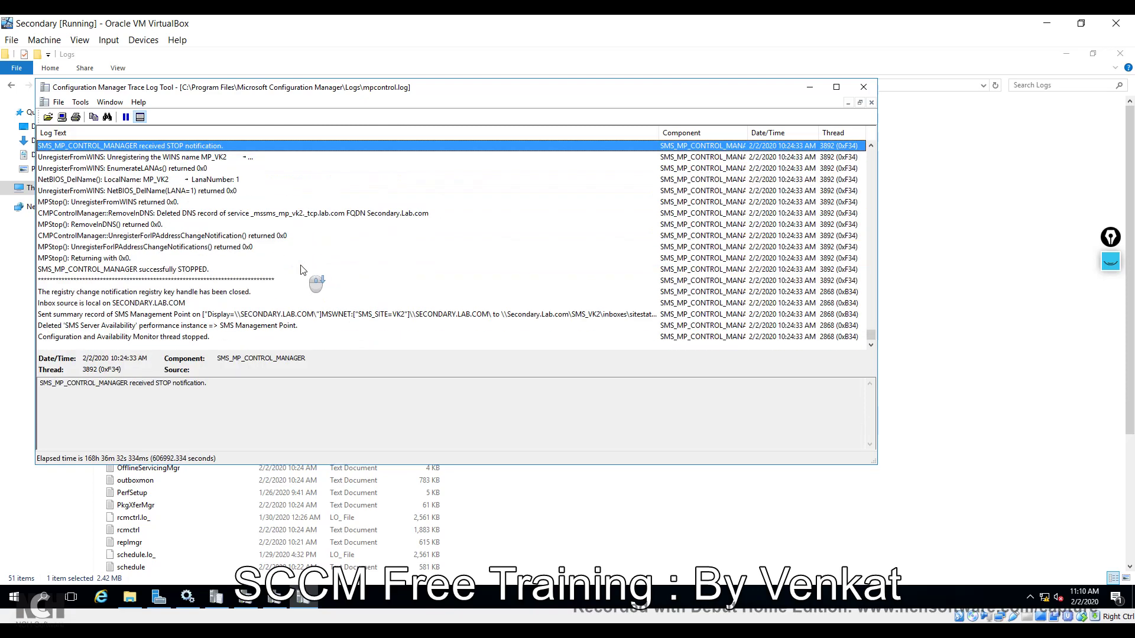
pyautogui.click(176, 292)
pyautogui.click(177, 314)
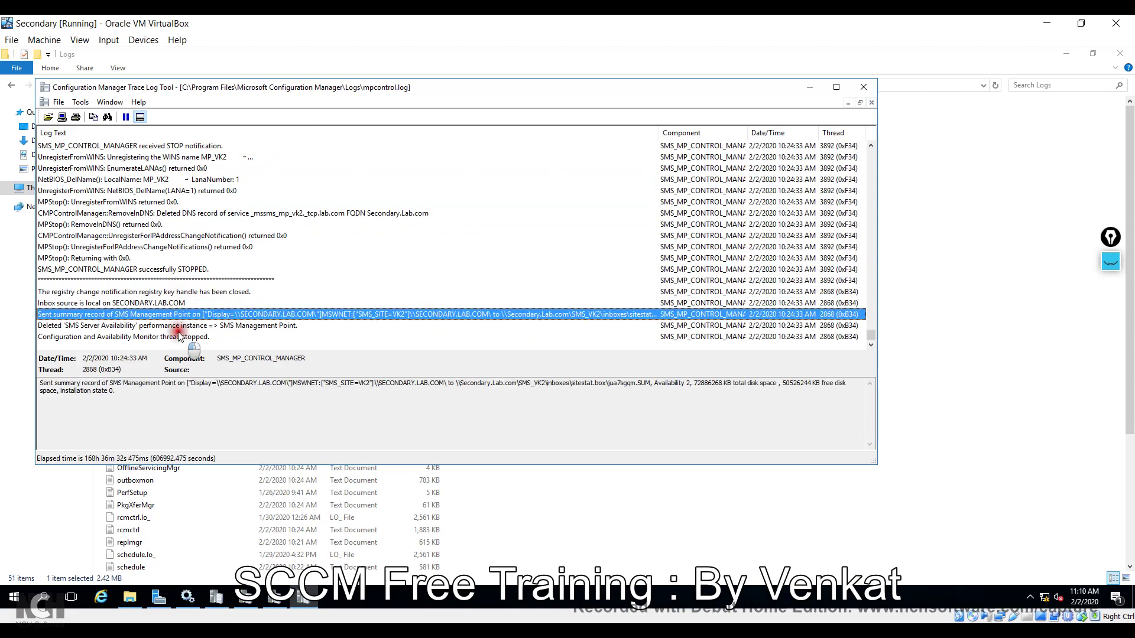
pyautogui.click(177, 336)
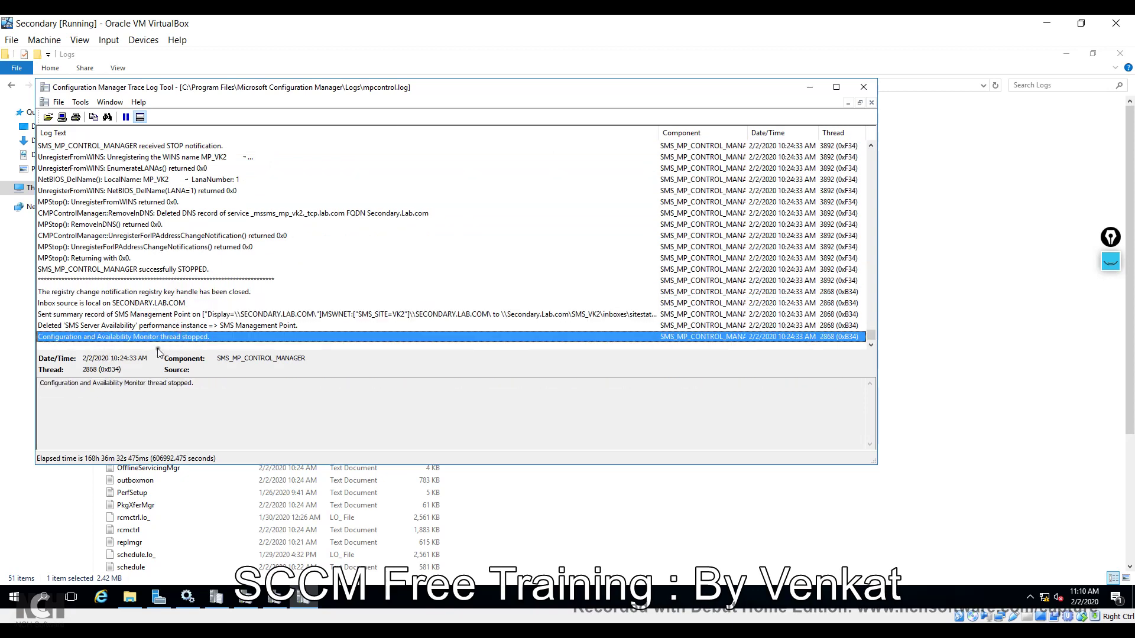
pyautogui.click(175, 269)
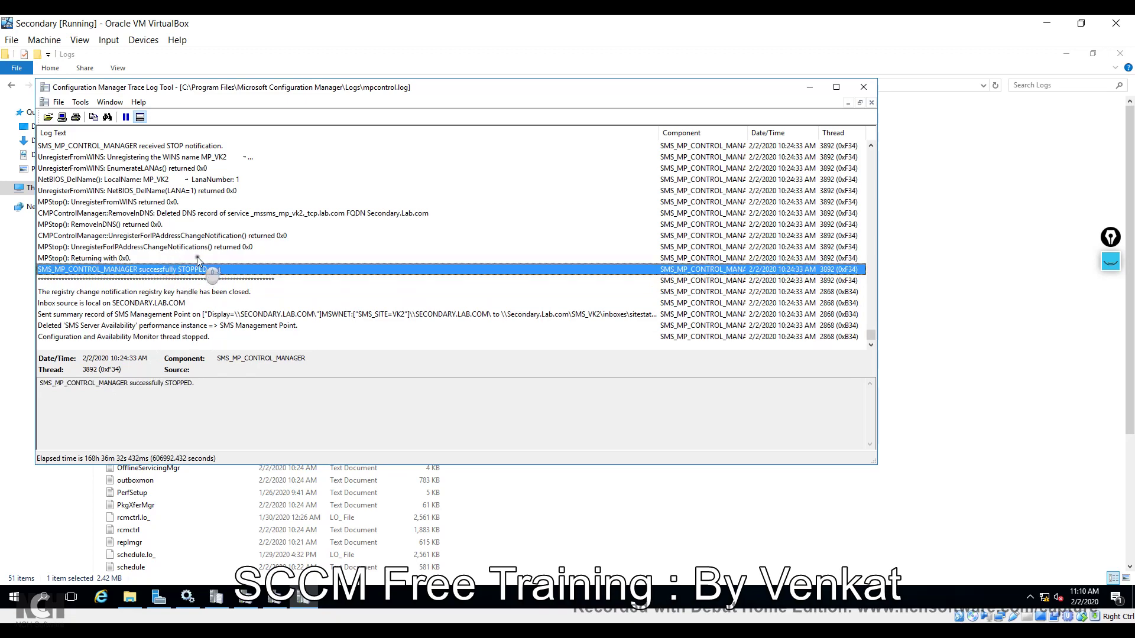
pyautogui.scroll(1, 420, 270)
pyautogui.scroll(-1, 420, 271)
pyautogui.scroll(-1, 255, 264)
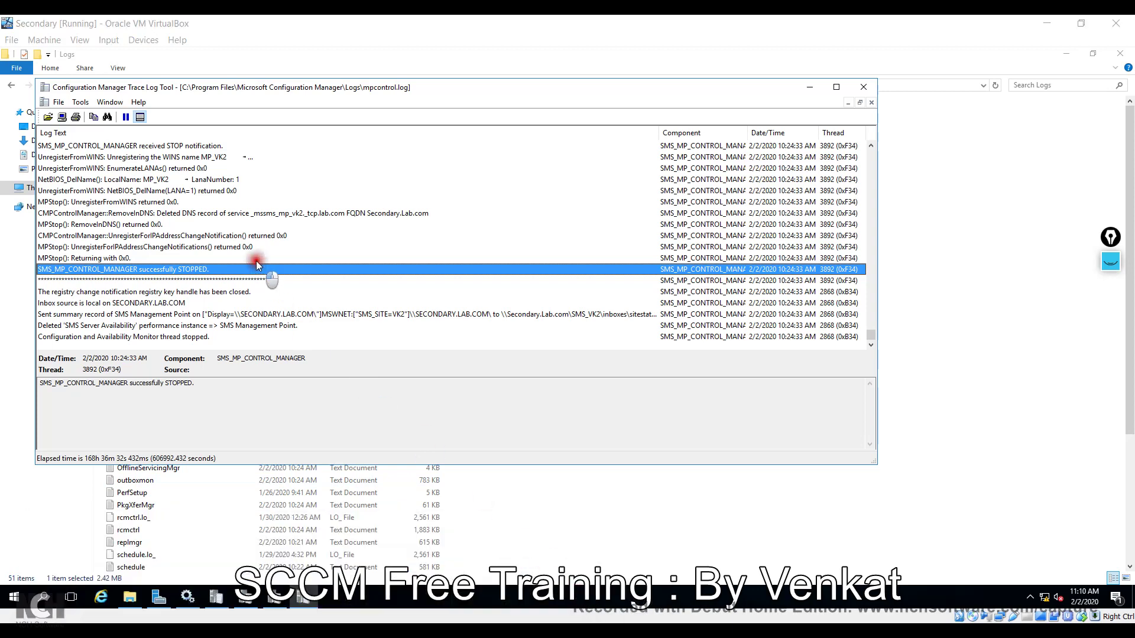
pyautogui.moveTo(363, 633)
pyautogui.click(569, 561)
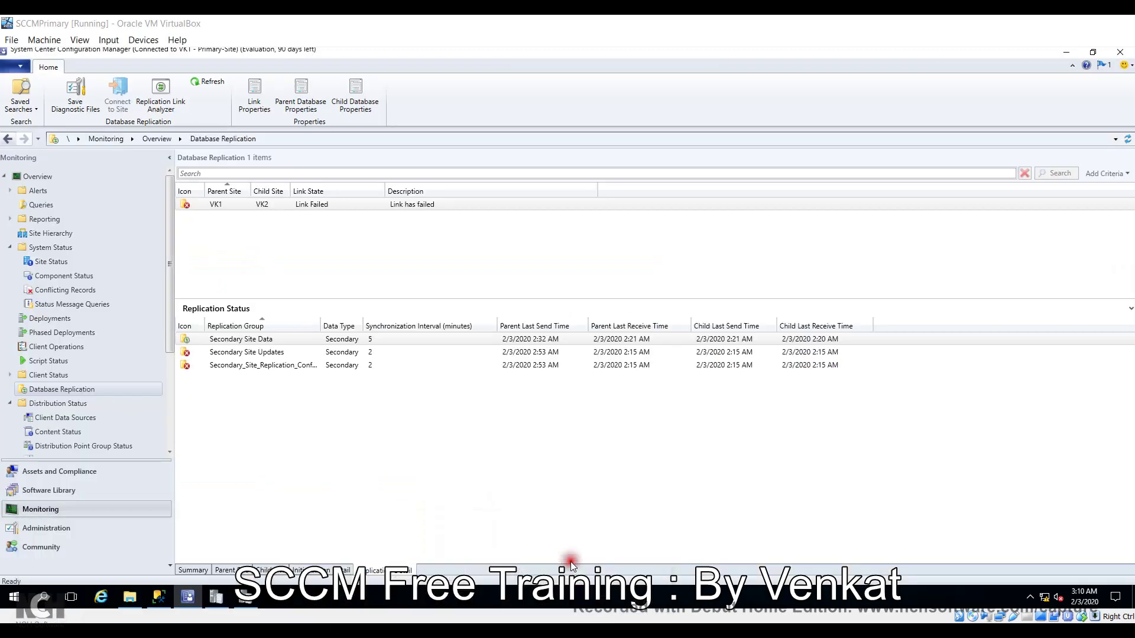
# Step: Open Component Status, filter the components on 'mp', and scroll to the VK2 entries
pyautogui.click(79, 274)
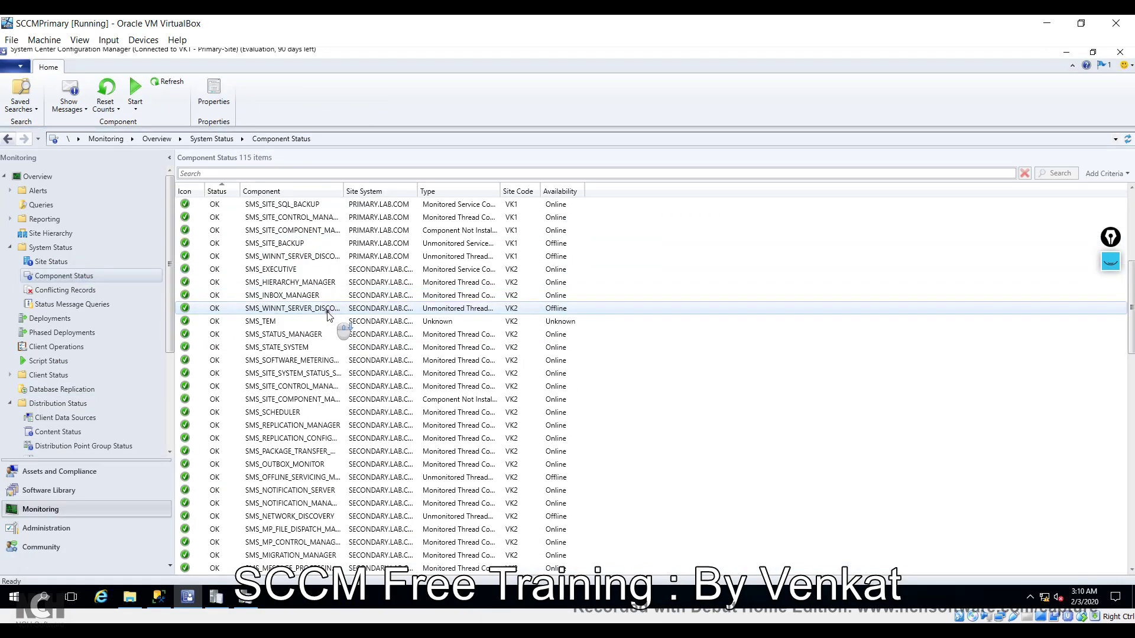
pyautogui.scroll(-20, 328, 315)
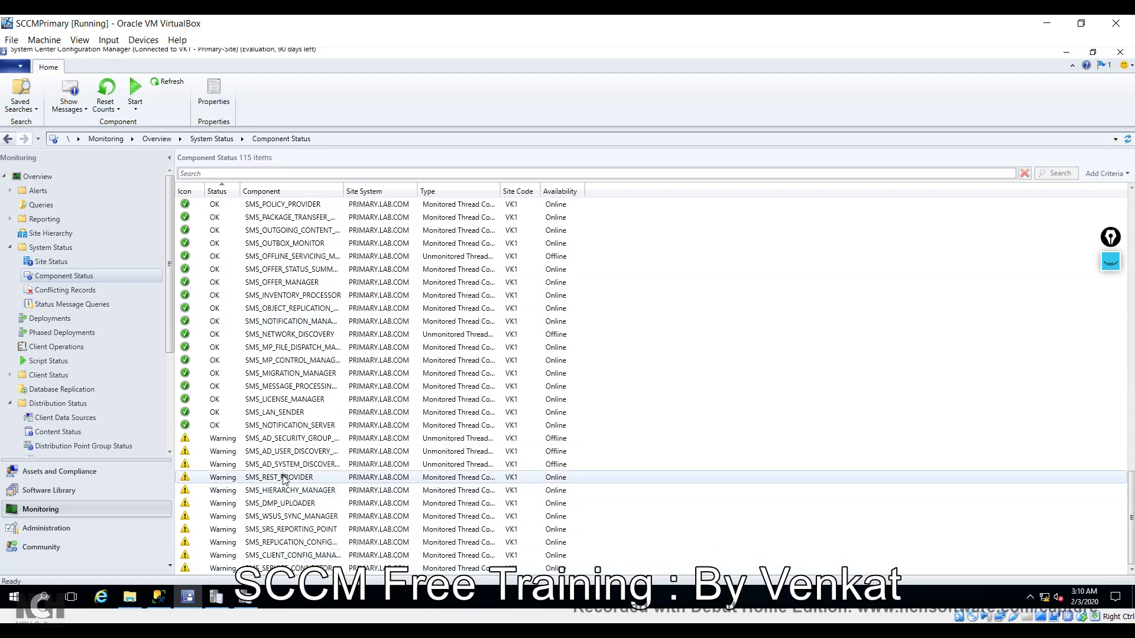
pyautogui.scroll(10, 307, 547)
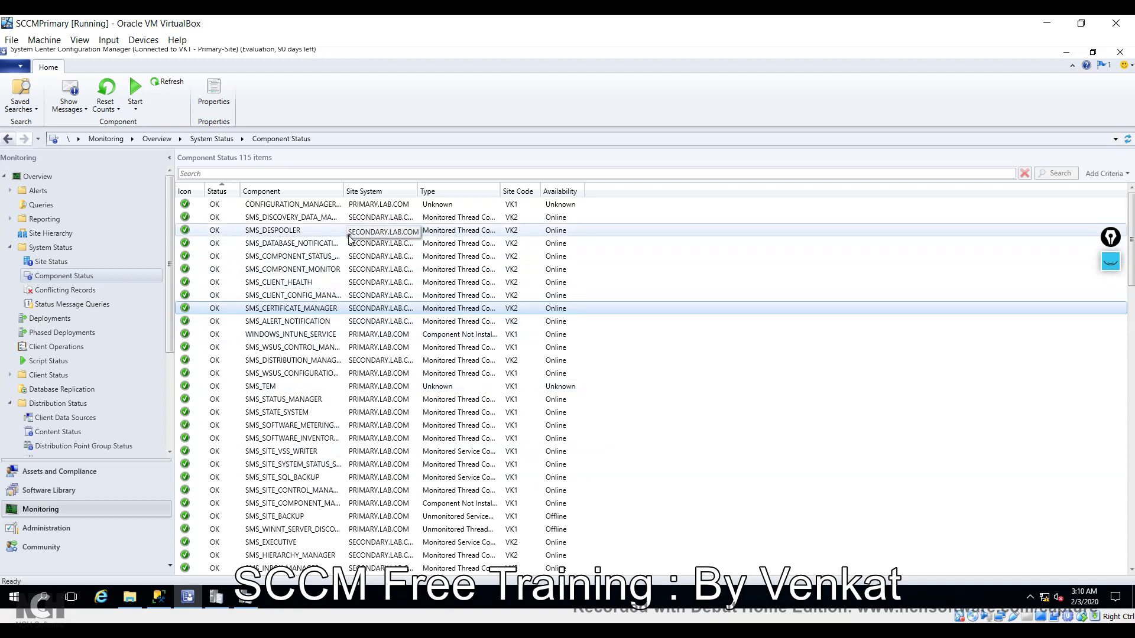
pyautogui.click(299, 335)
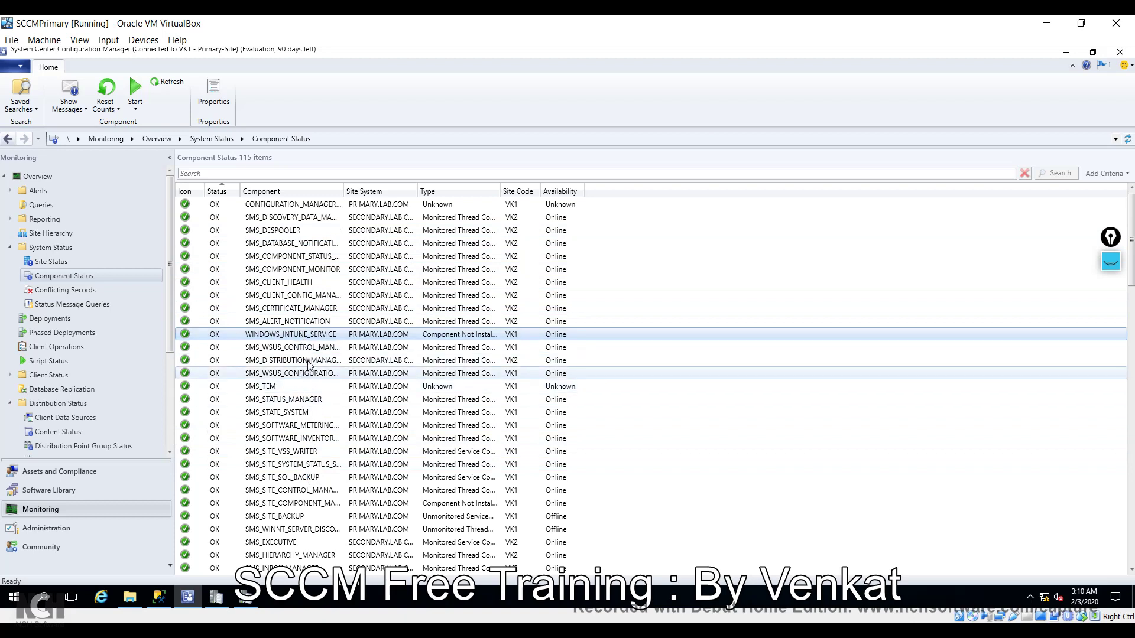
pyautogui.click(290, 174)
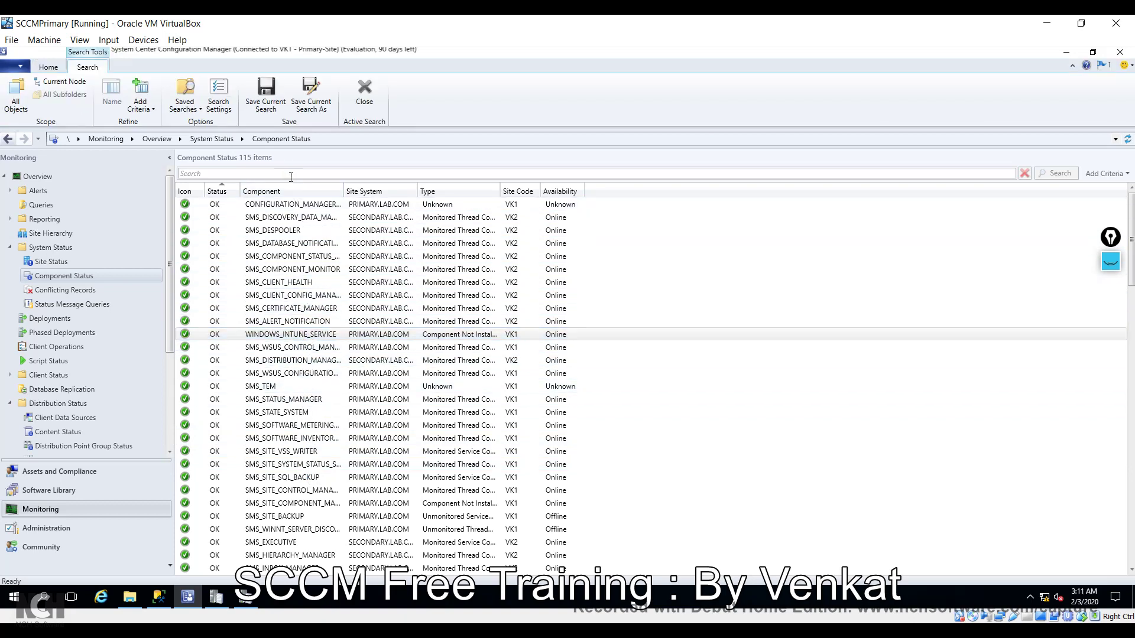
pyautogui.write('mp')
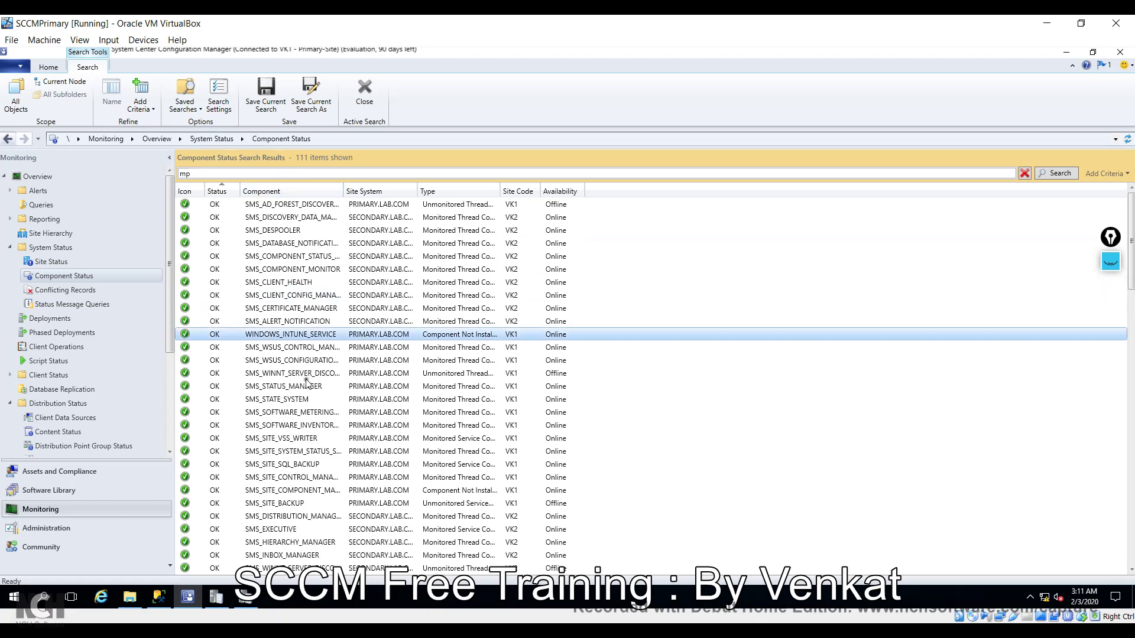
pyautogui.scroll(-4, 319, 369)
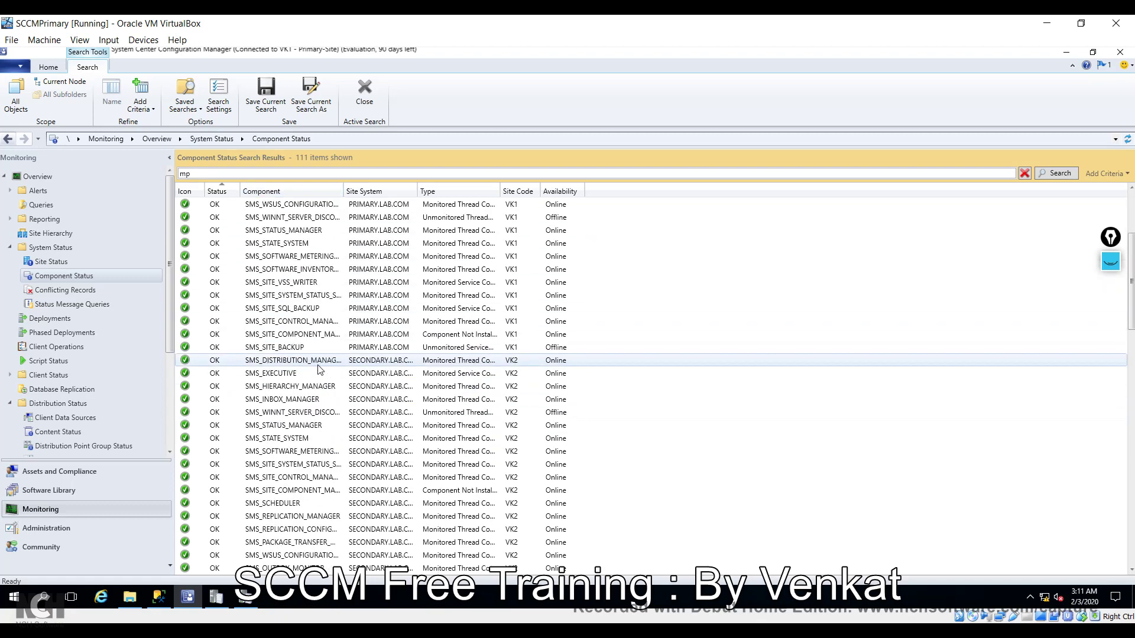
pyautogui.scroll(-4, 319, 369)
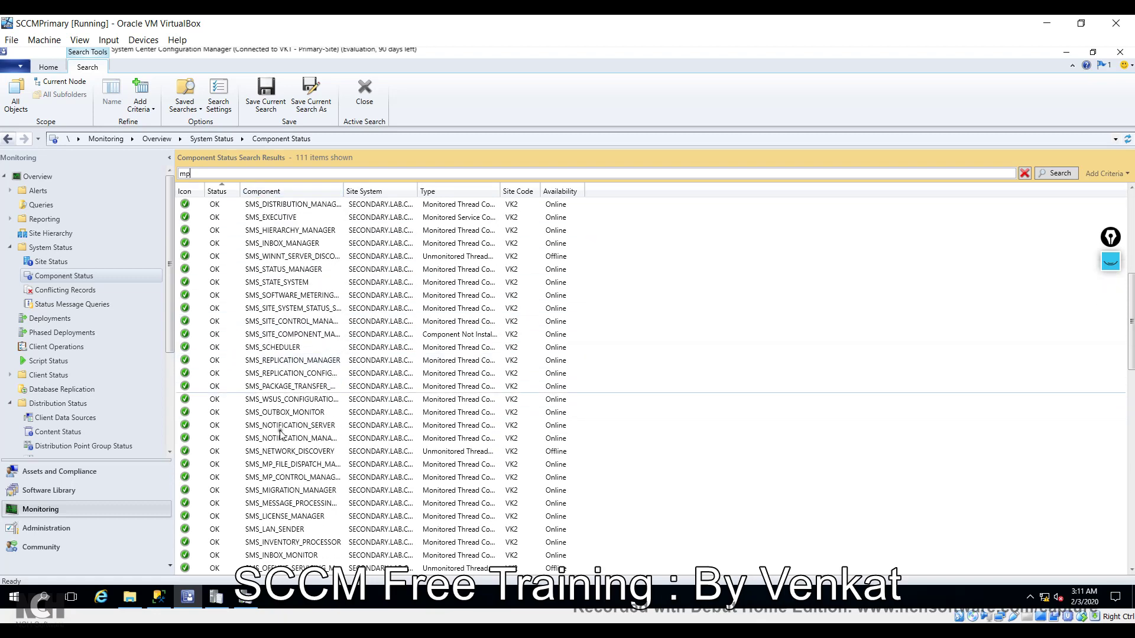
# Step: Launch Service Manager and locate SMS_MP_CONTROL_MANAGER under VK2 > Components
pyautogui.rightClick(306, 480)
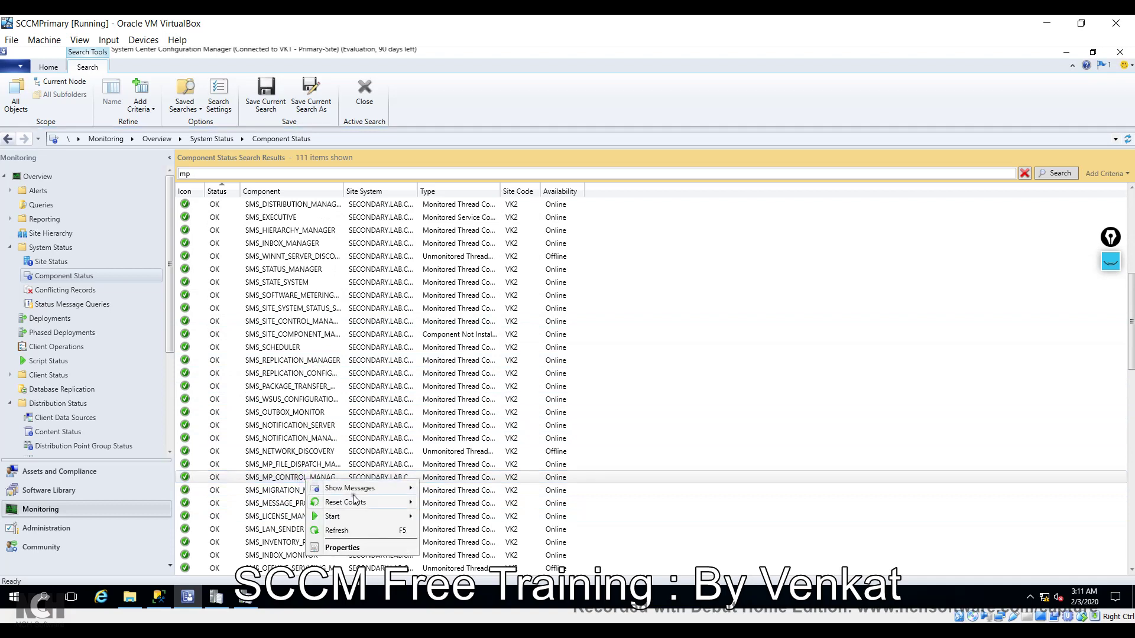
pyautogui.moveTo(366, 518)
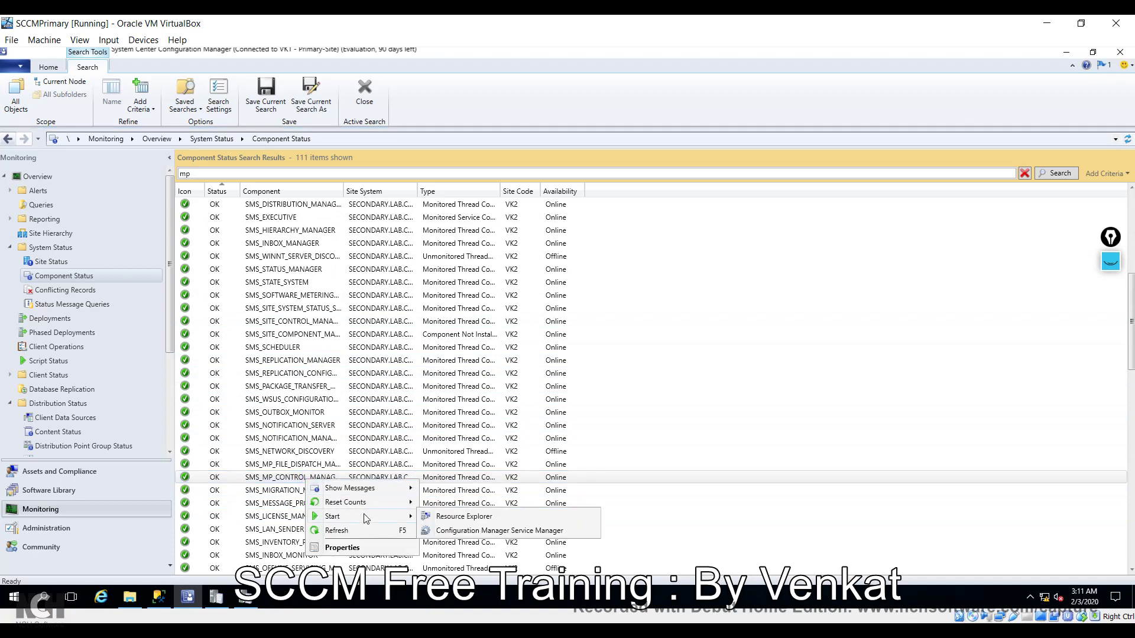
pyautogui.click(466, 531)
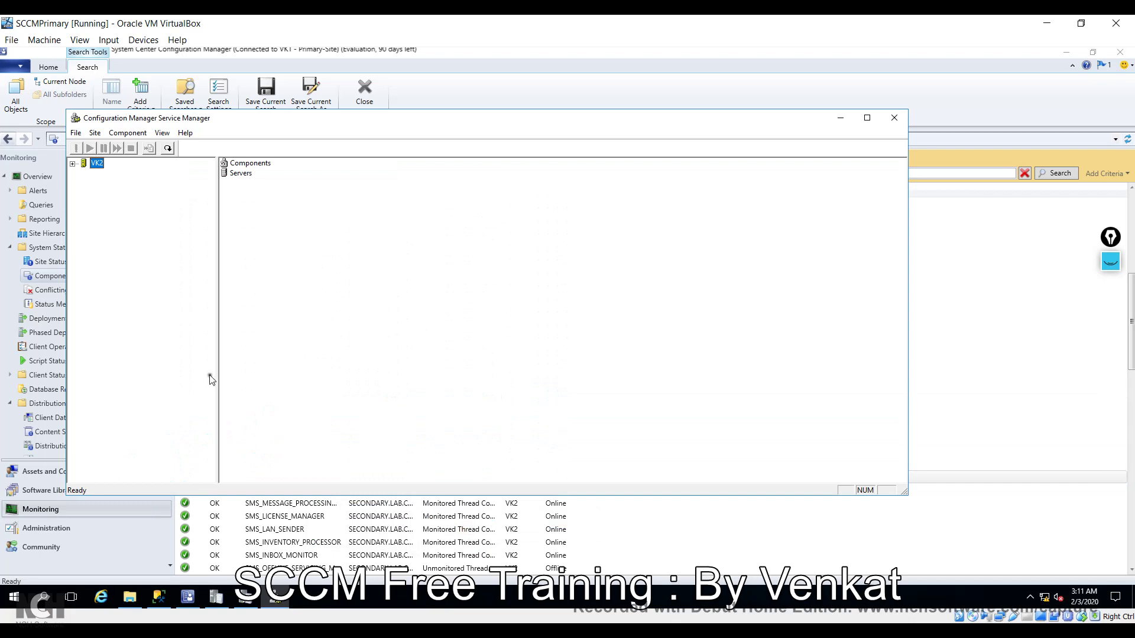
pyautogui.click(73, 164)
pyautogui.click(83, 173)
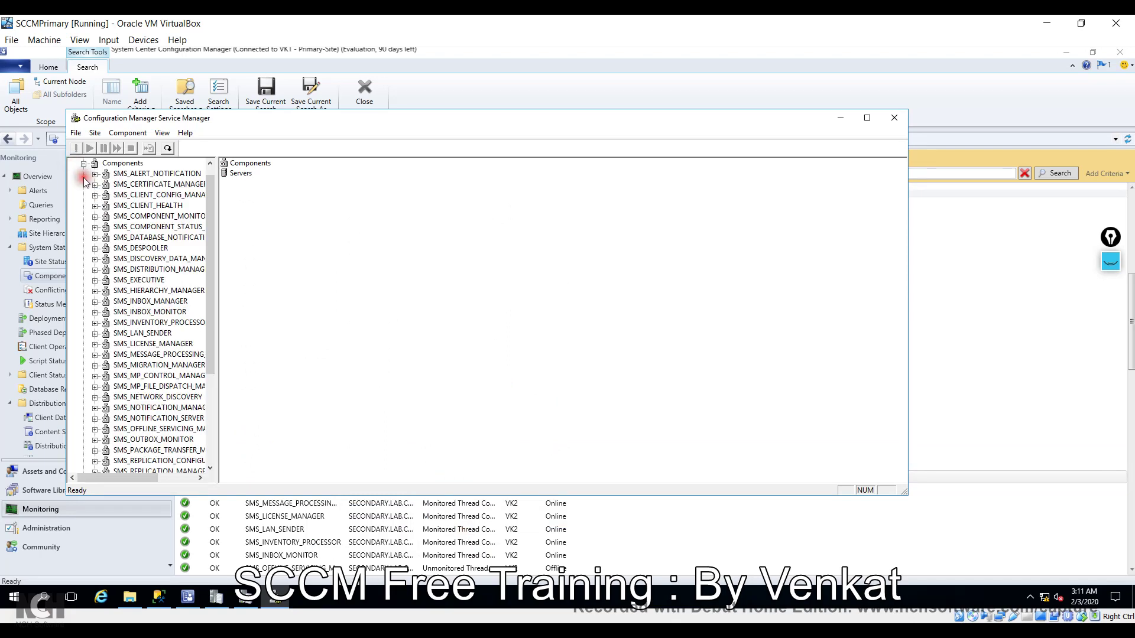
pyautogui.click(177, 344)
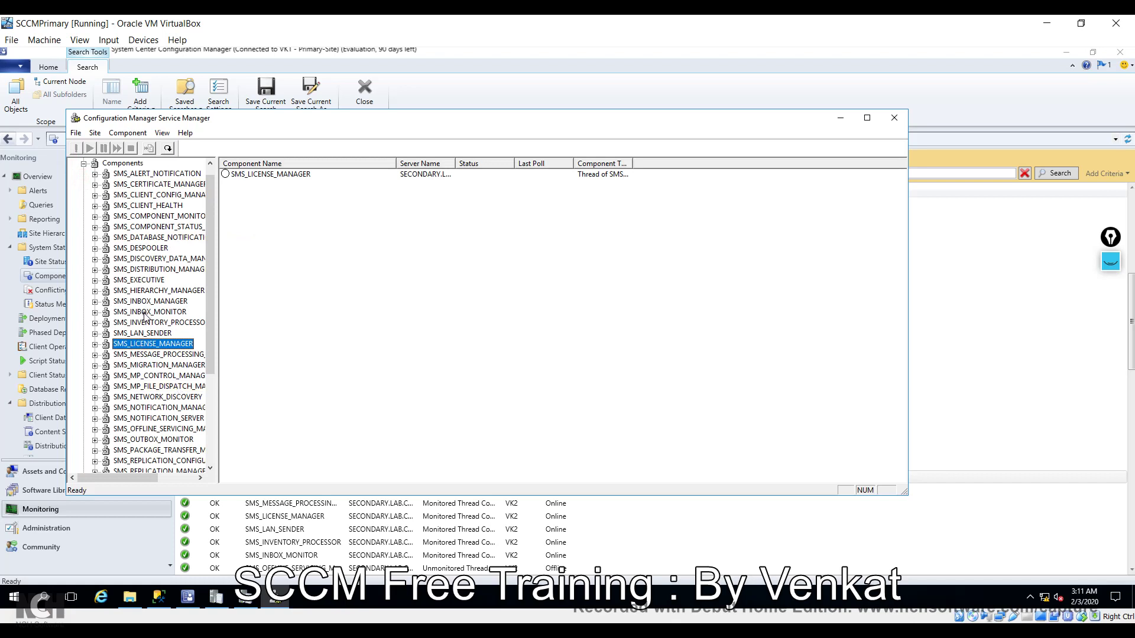
pyautogui.scroll(-2, 145, 312)
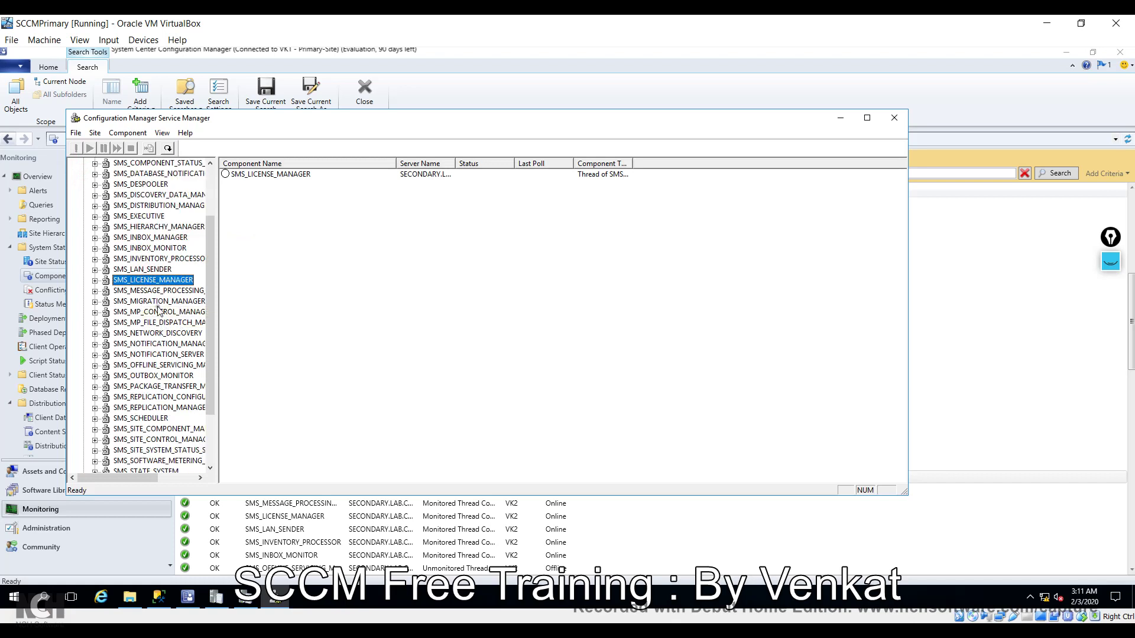
pyautogui.click(159, 312)
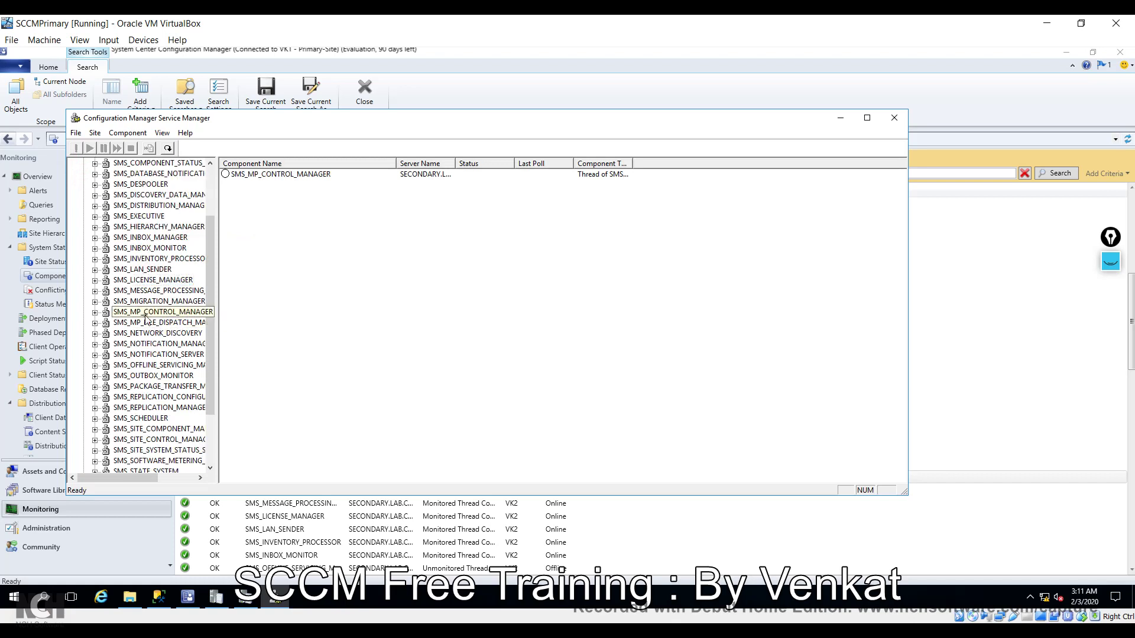
# Step: Query SMS_MP_CONTROL_MANAGER, try Start, dismiss the SMS_EXECUTIVE warning, and query again
pyautogui.rightClick(265, 179)
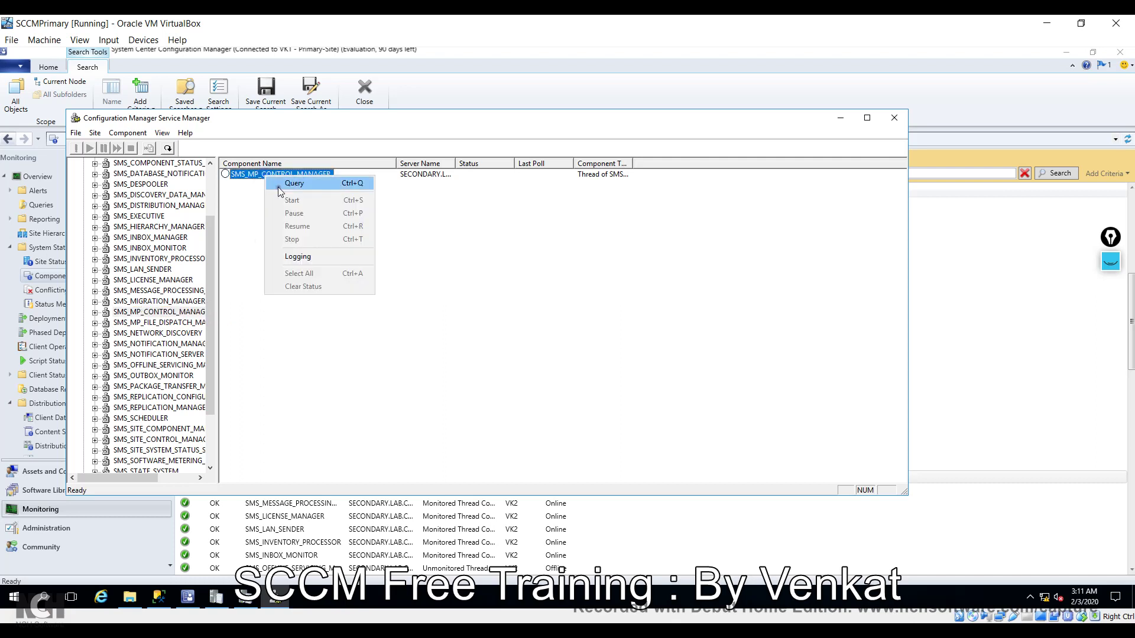
pyautogui.click(284, 183)
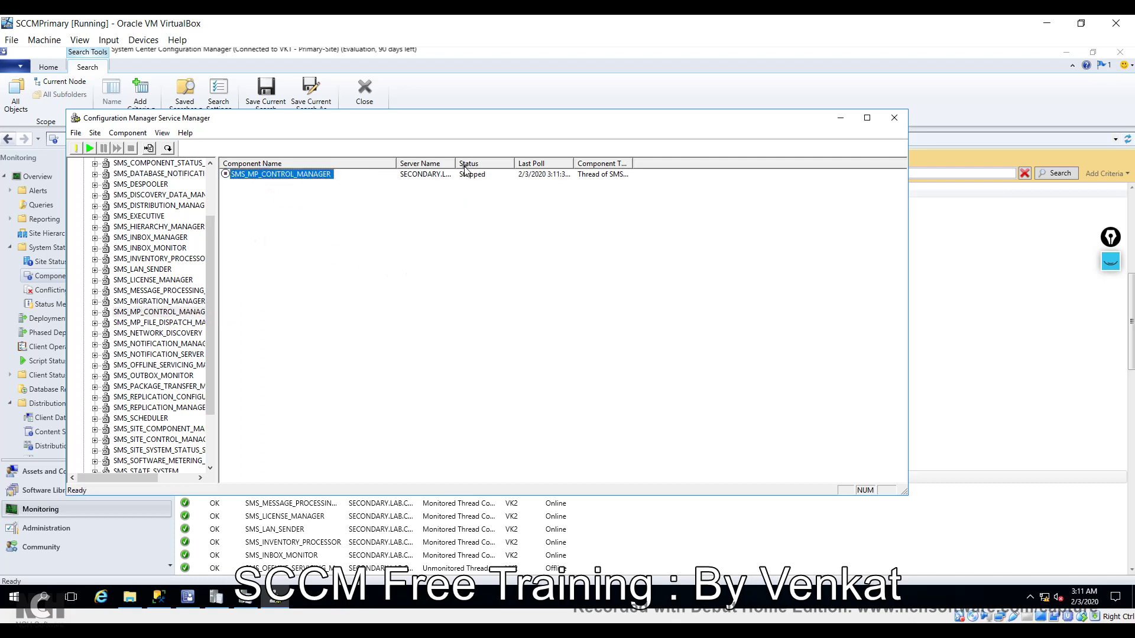
pyautogui.rightClick(289, 179)
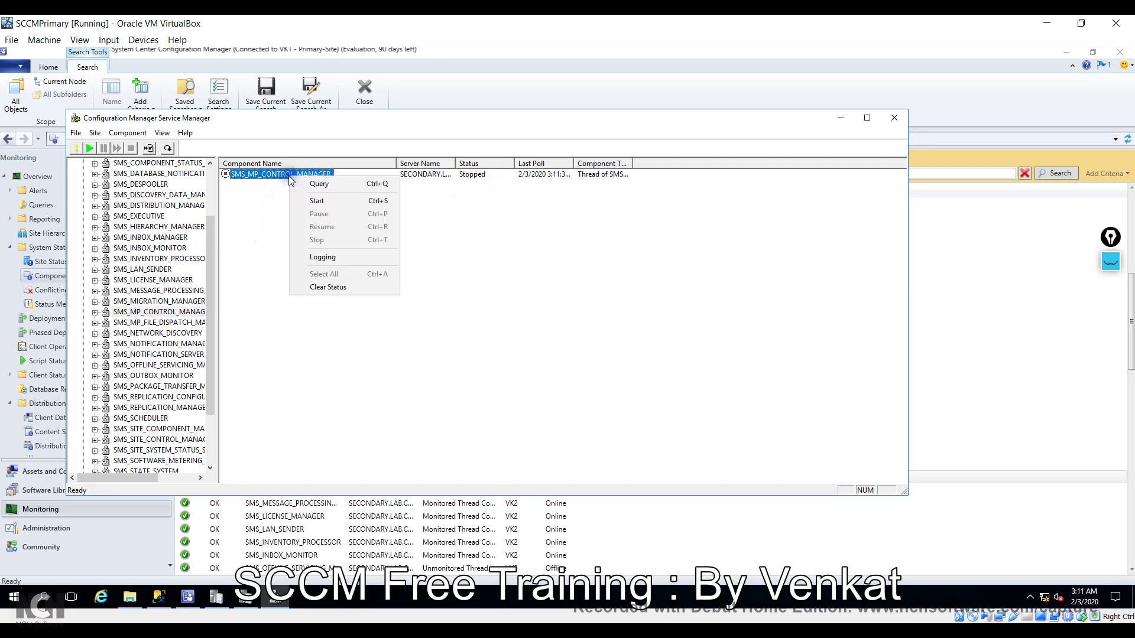
pyautogui.click(316, 202)
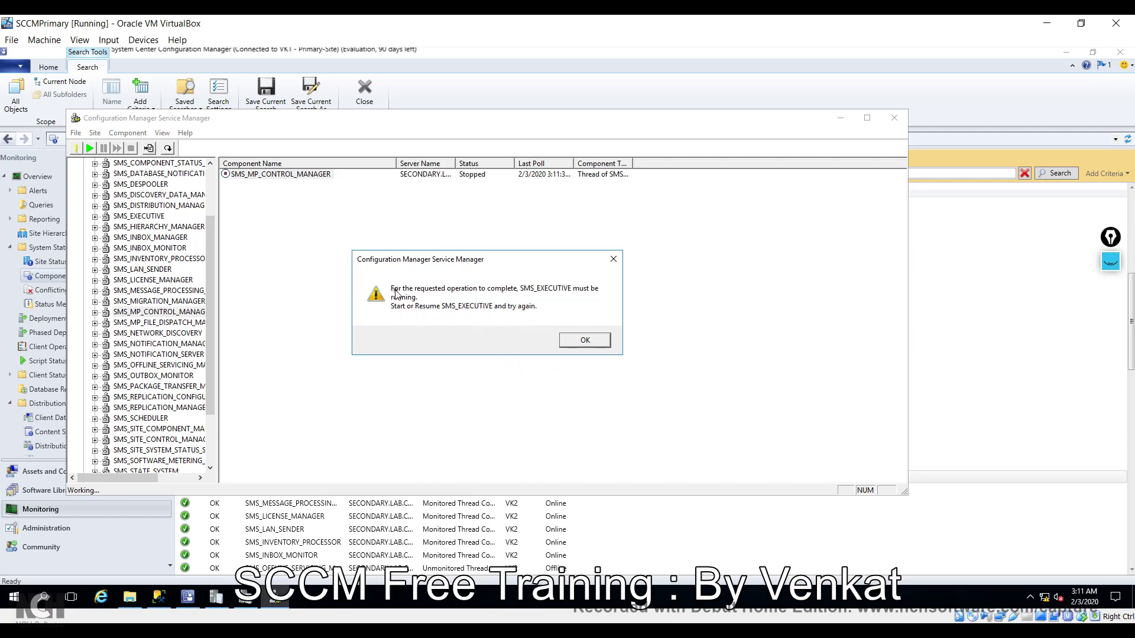
pyautogui.click(585, 341)
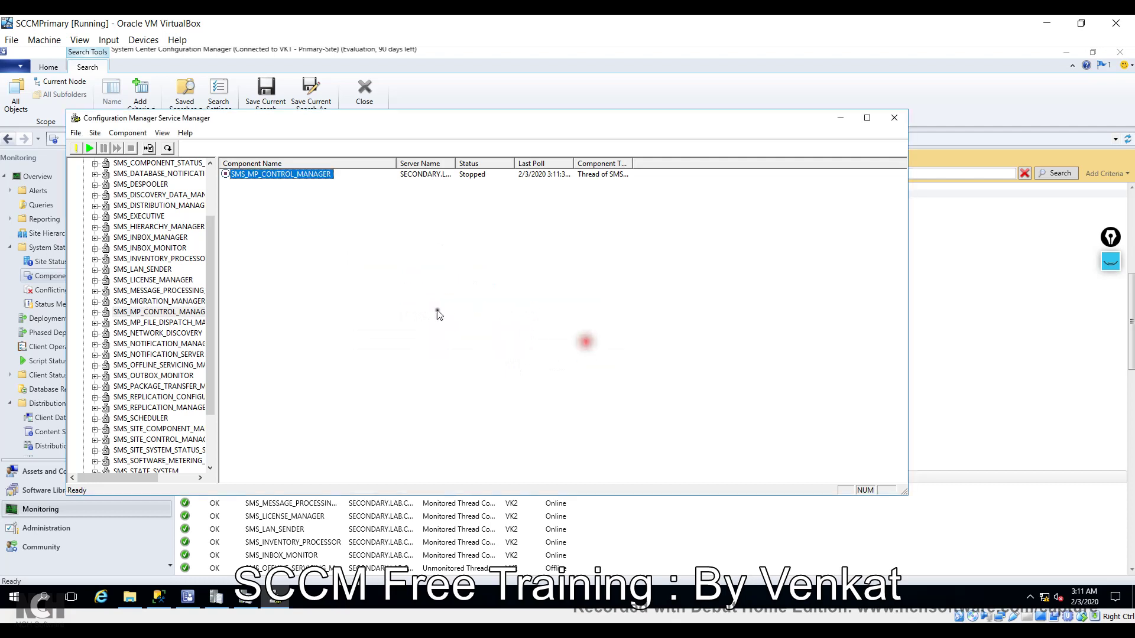
pyautogui.rightClick(280, 176)
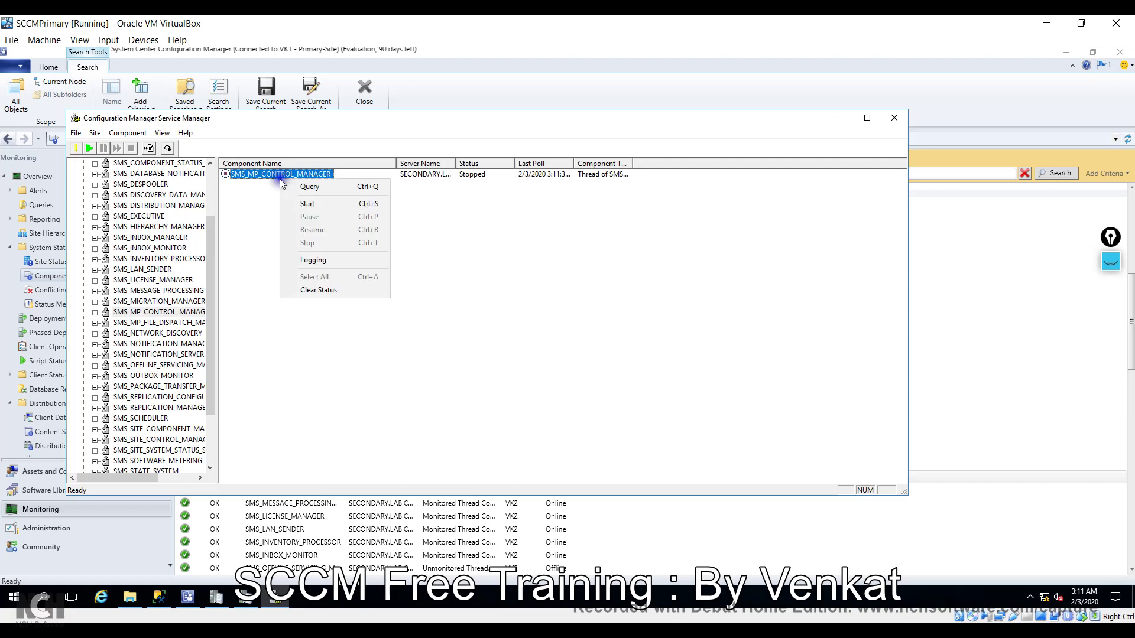
pyautogui.click(338, 187)
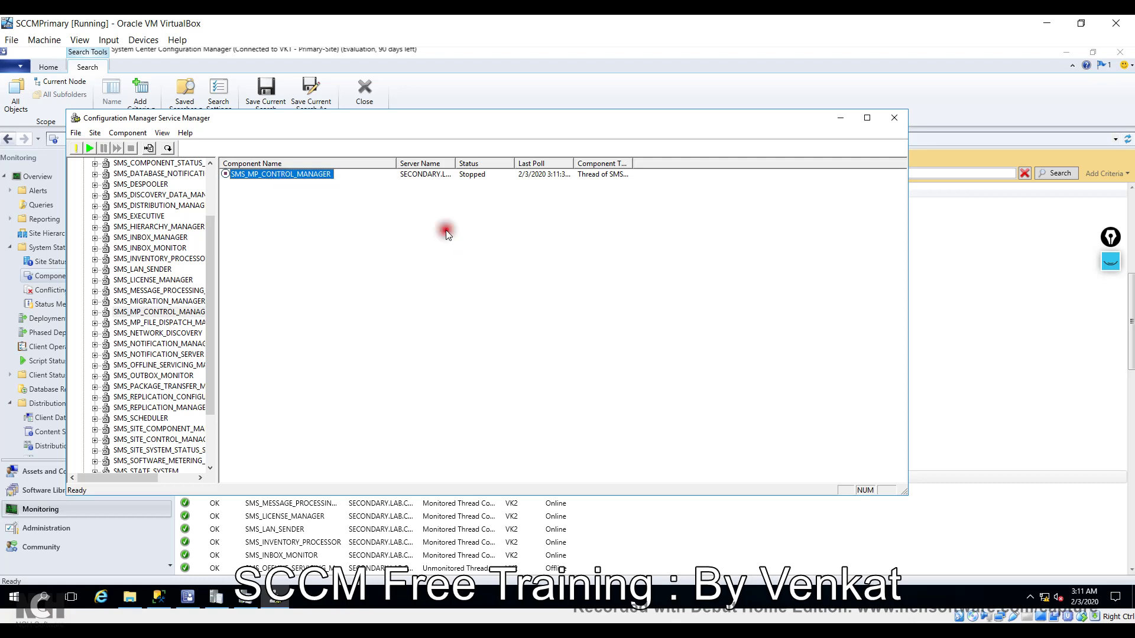
pyautogui.click(261, 175)
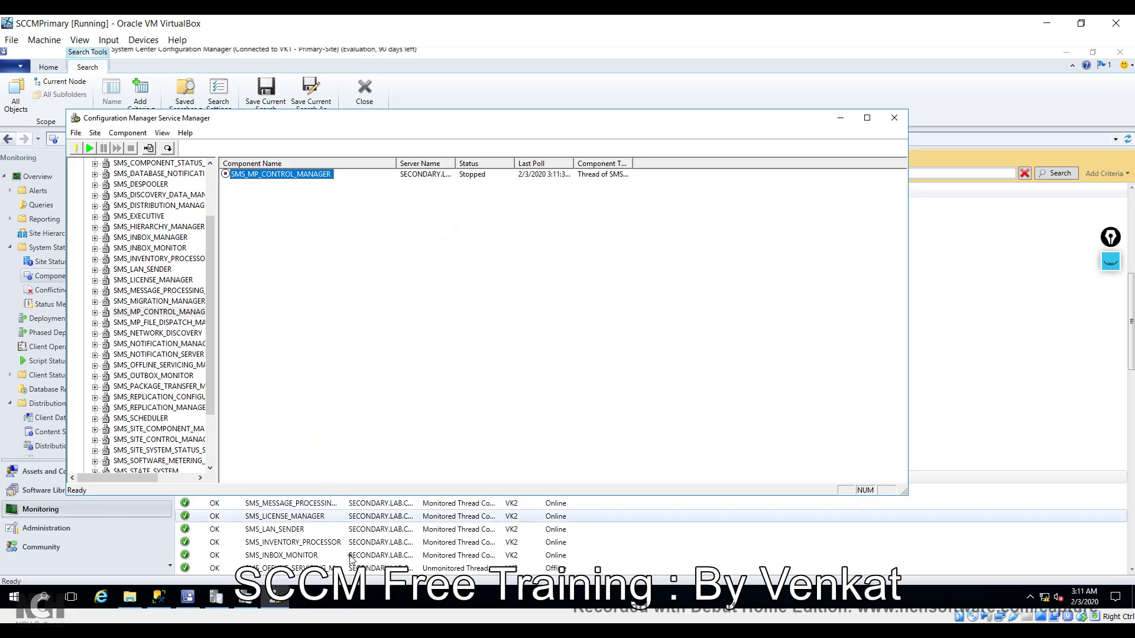
pyautogui.click(275, 597)
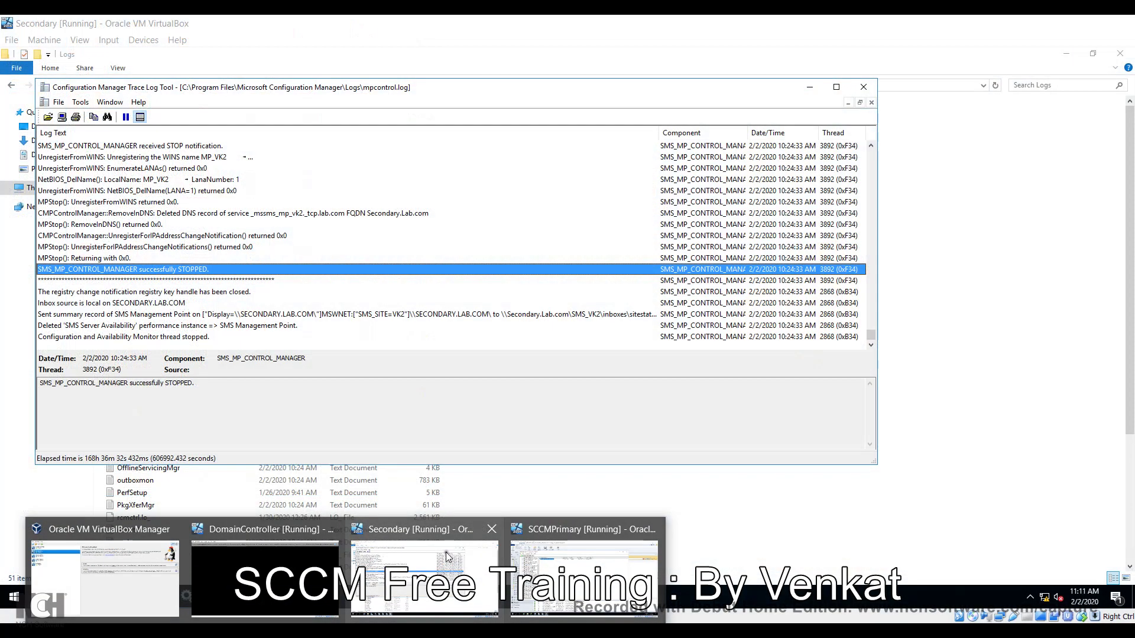
# Step: Read the final mpcontrol.log lines on the Secondary VM, then switch back to SCCMPrimary
pyautogui.click(444, 553)
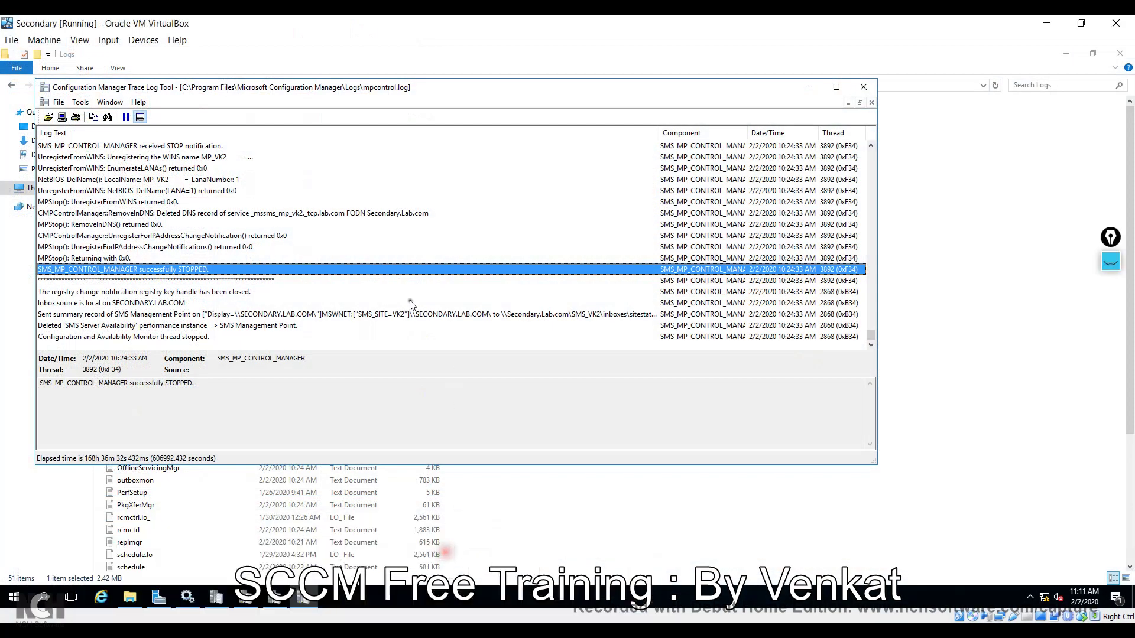
pyautogui.click(290, 301)
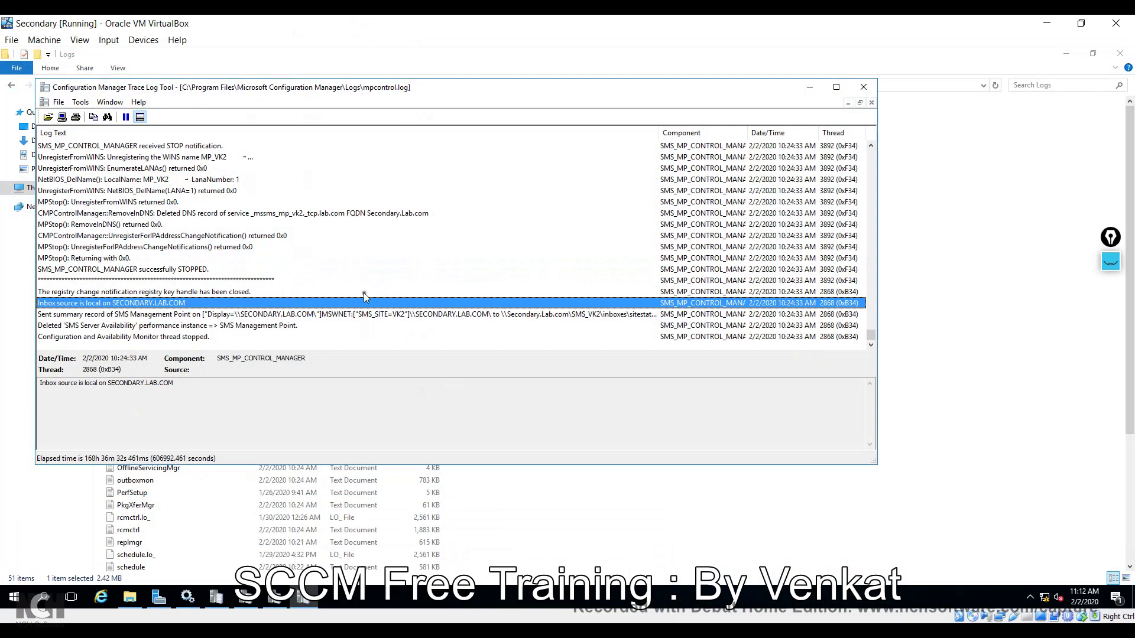
pyautogui.click(107, 338)
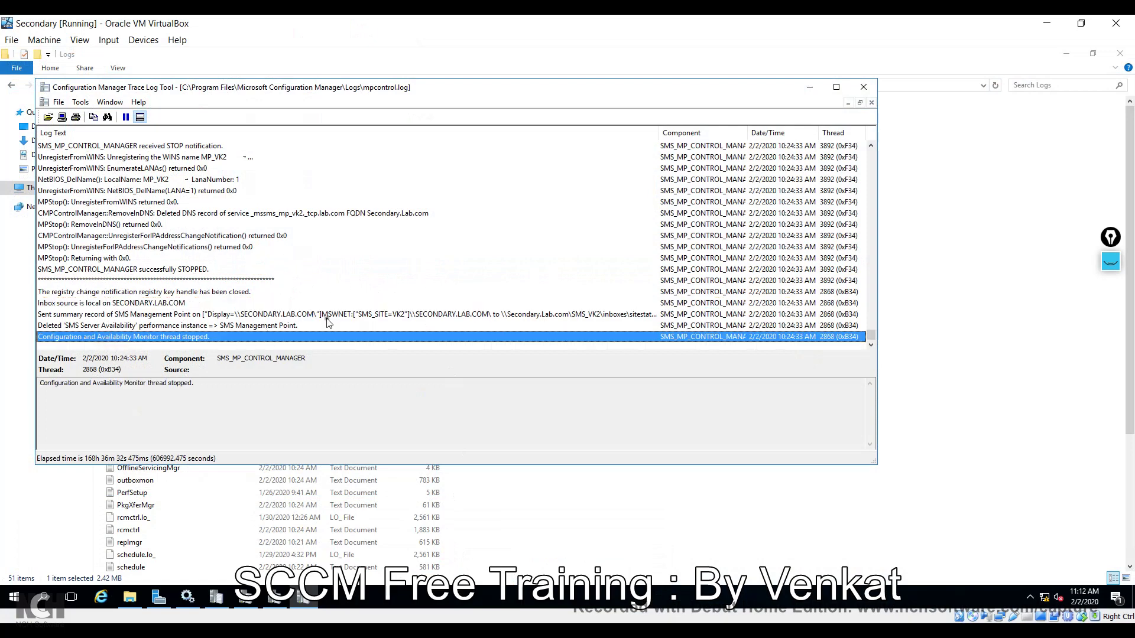
pyautogui.click(303, 597)
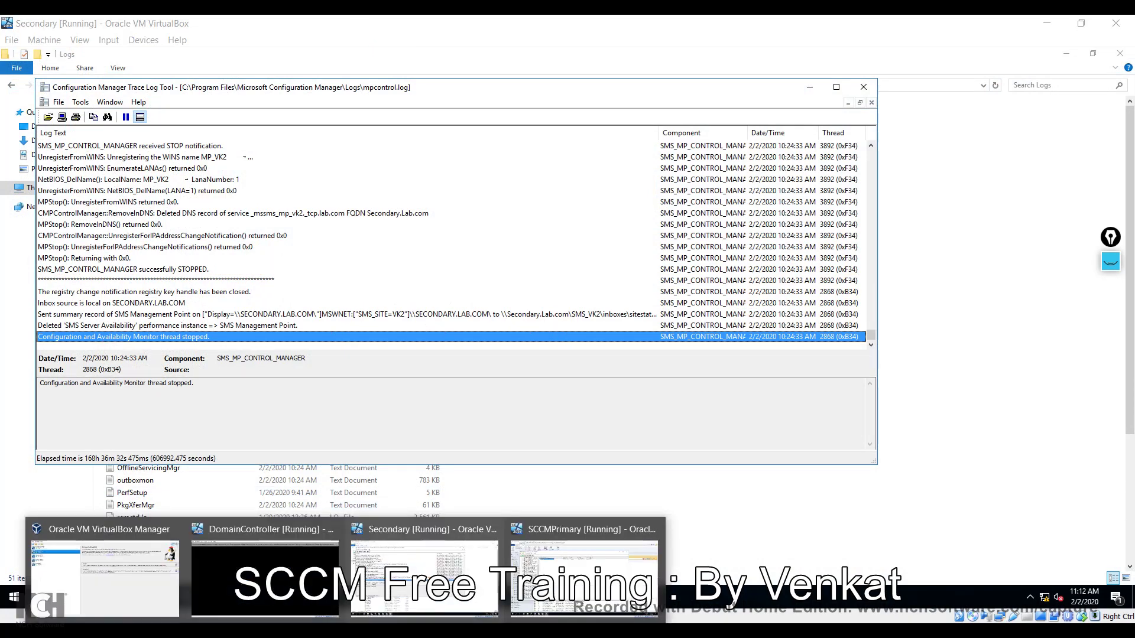
pyautogui.click(424, 559)
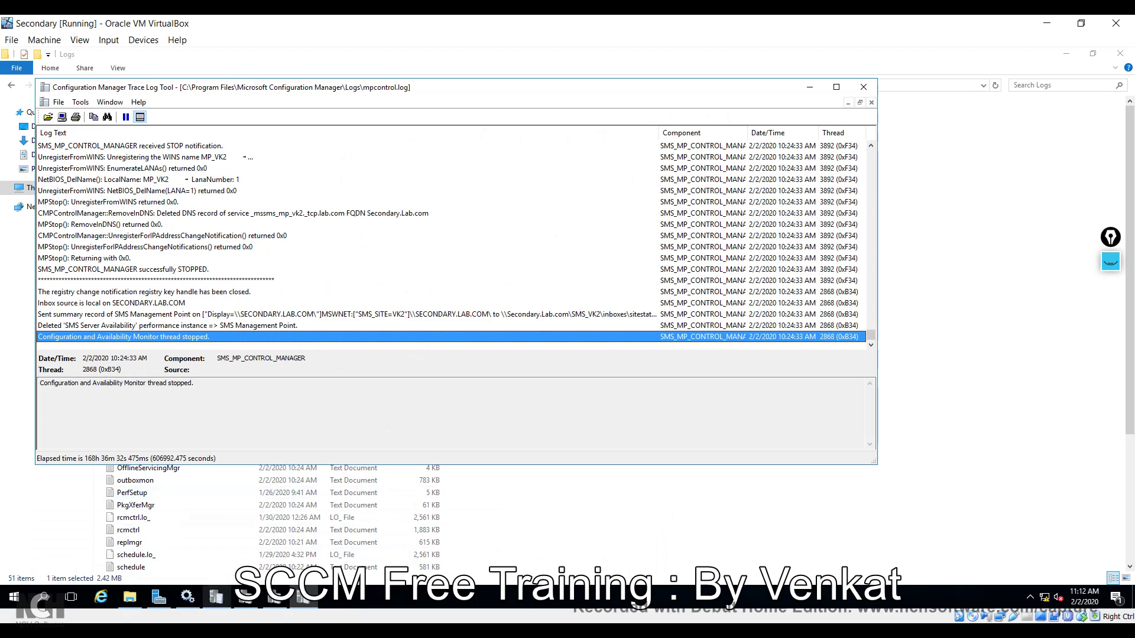
pyautogui.click(303, 597)
pyautogui.click(549, 561)
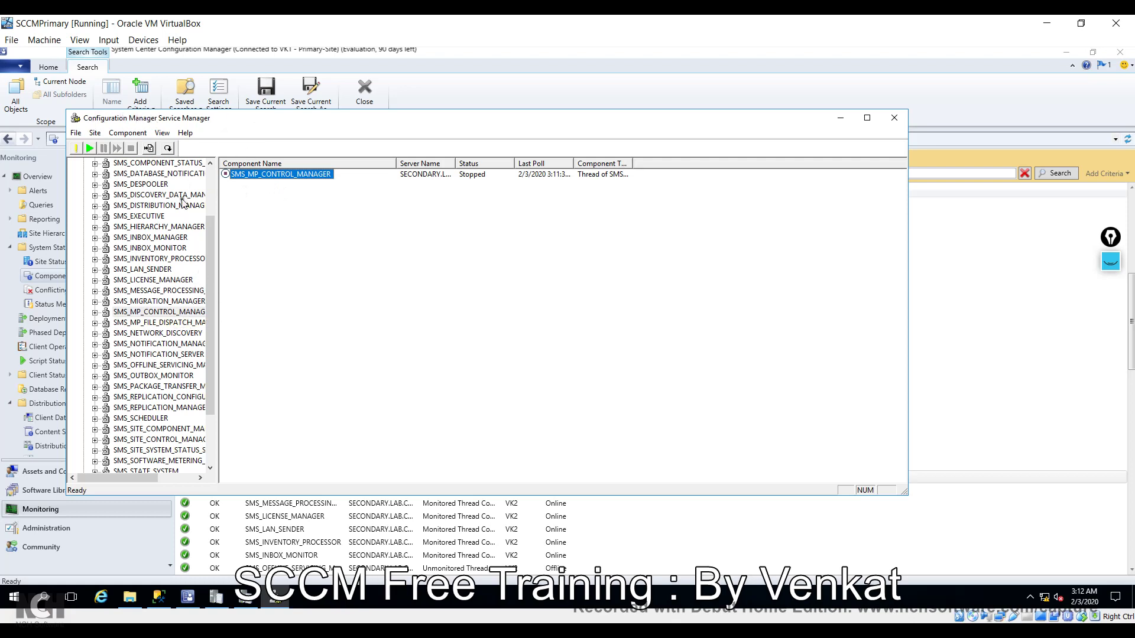
# Step: Query SMS_MP_CONTROL_MANAGER, retry Start, and dismiss the SMS_EXECUTIVE must be running warning
pyautogui.click(155, 312)
pyautogui.click(252, 175)
pyautogui.rightClick(252, 175)
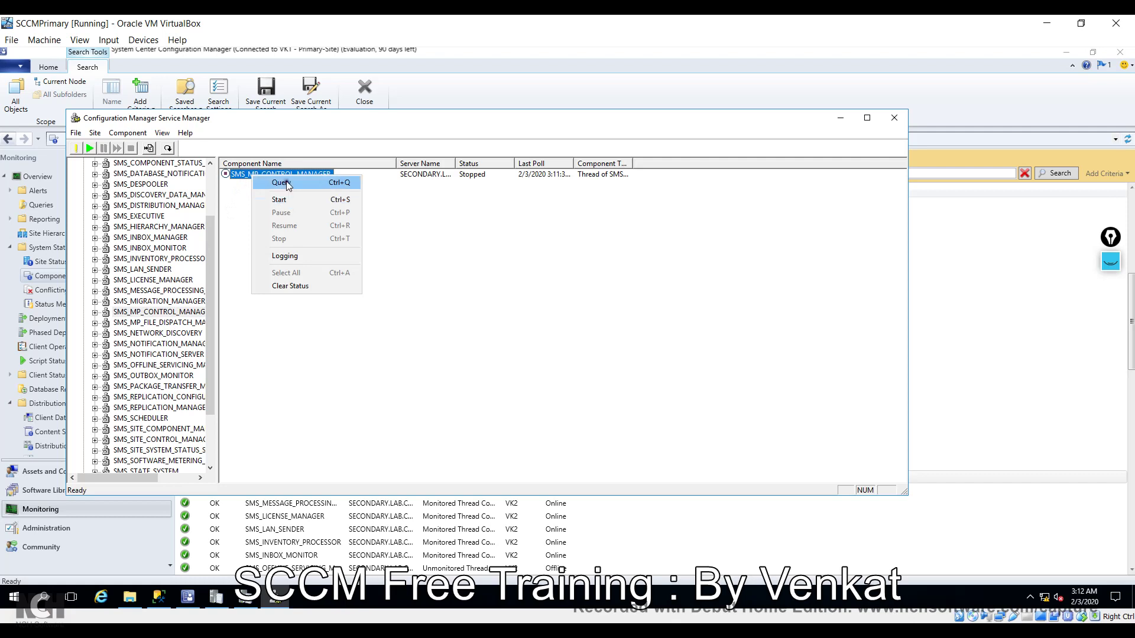
pyautogui.click(287, 183)
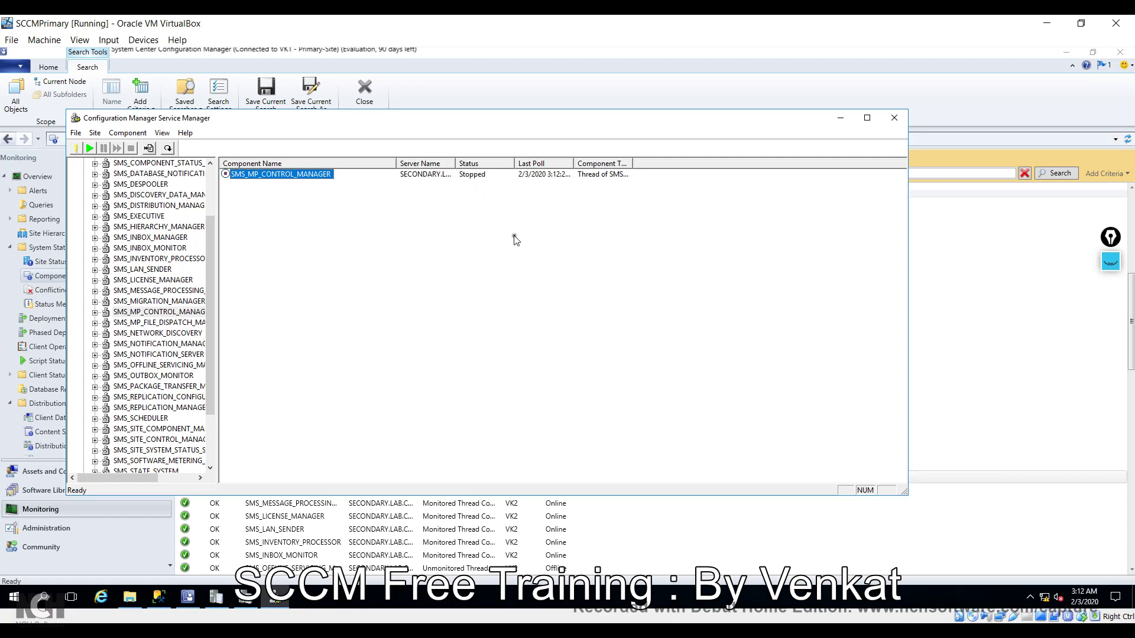
pyautogui.rightClick(266, 174)
pyautogui.click(304, 201)
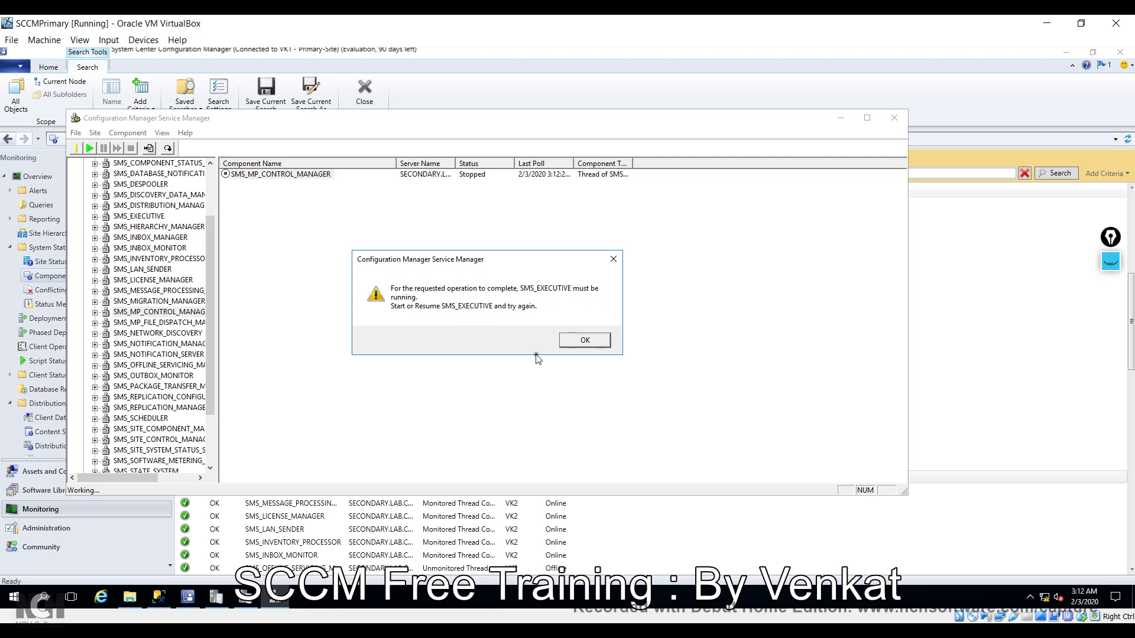
pyautogui.click(584, 342)
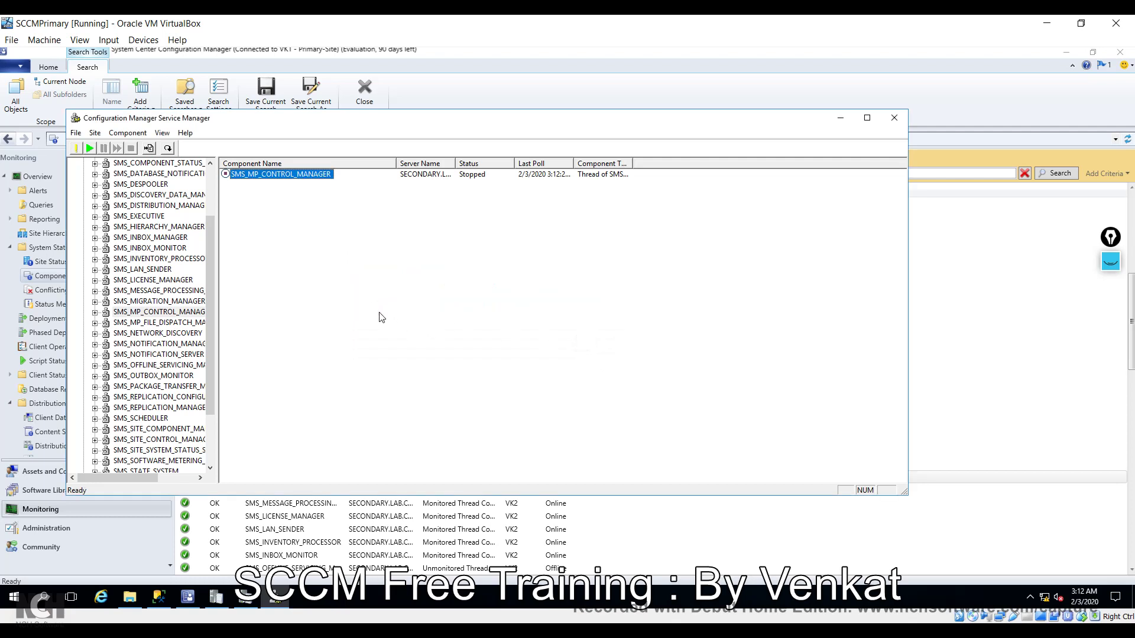
# Step: On the Secondary VM, set SMS_EXECUTIVE startup type to Automatic, apply, and start the service
pyautogui.moveTo(468, 630)
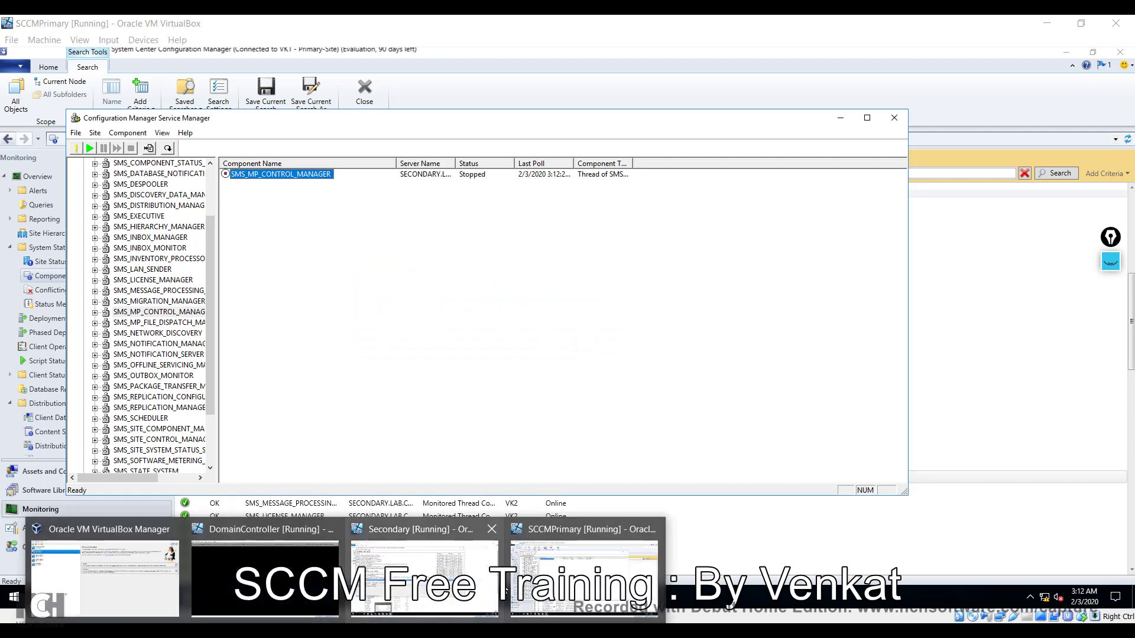
pyautogui.click(545, 561)
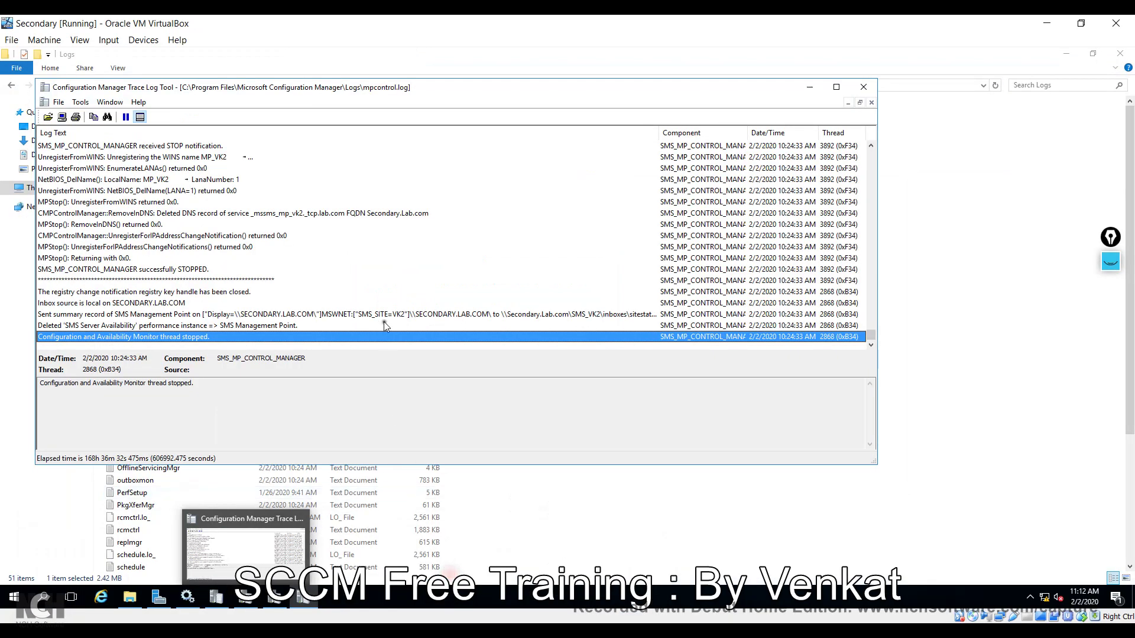
pyautogui.click(187, 597)
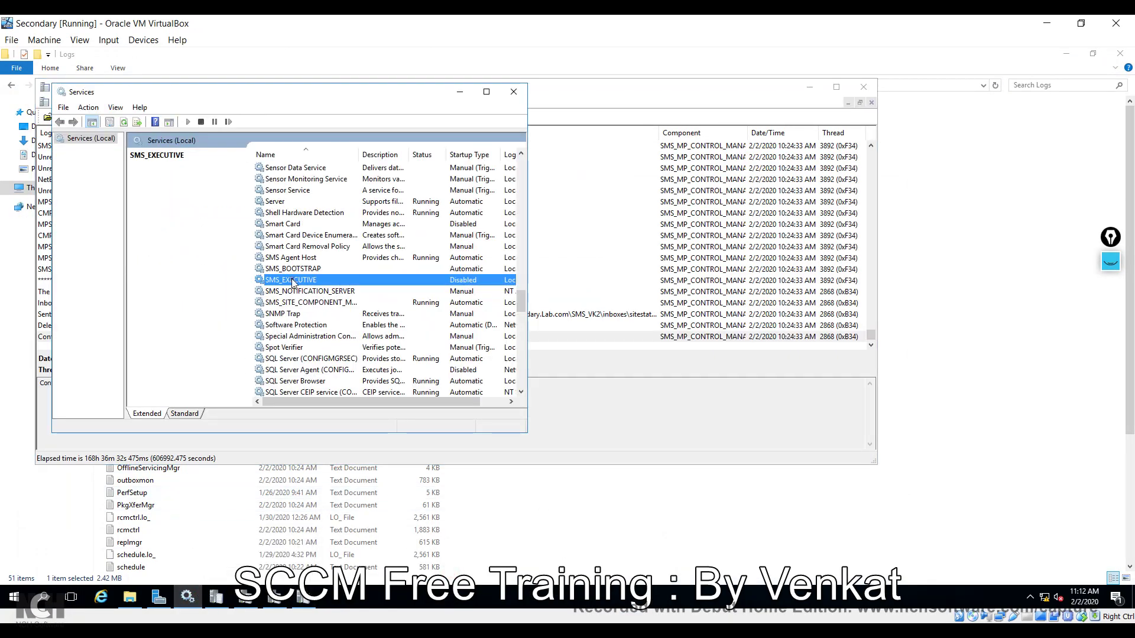
pyautogui.rightClick(433, 283)
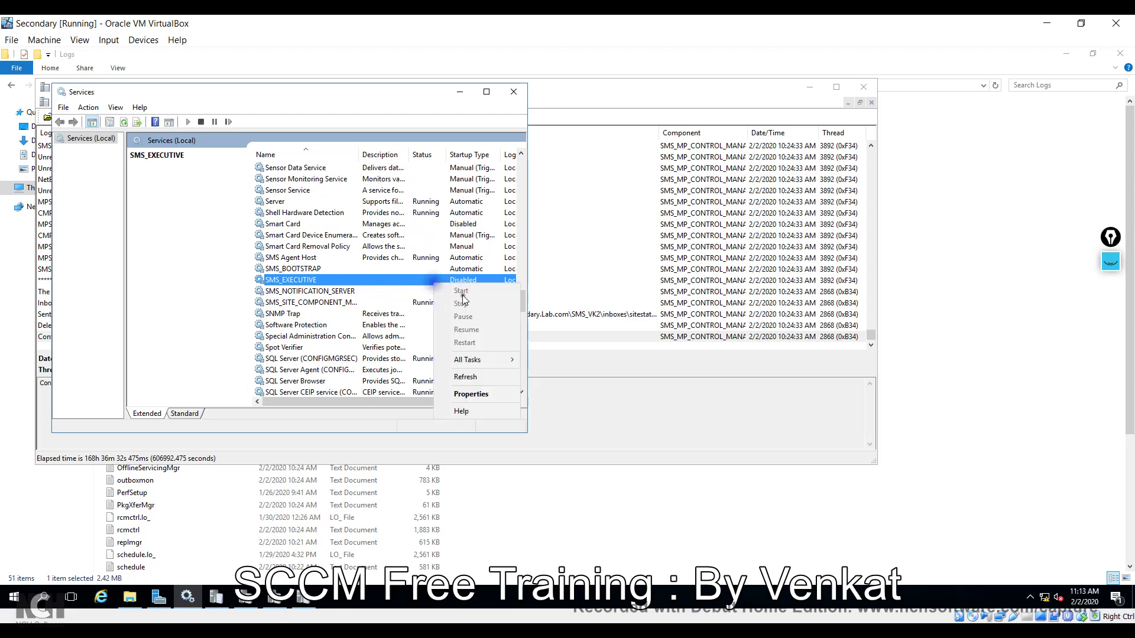
pyautogui.click(471, 393)
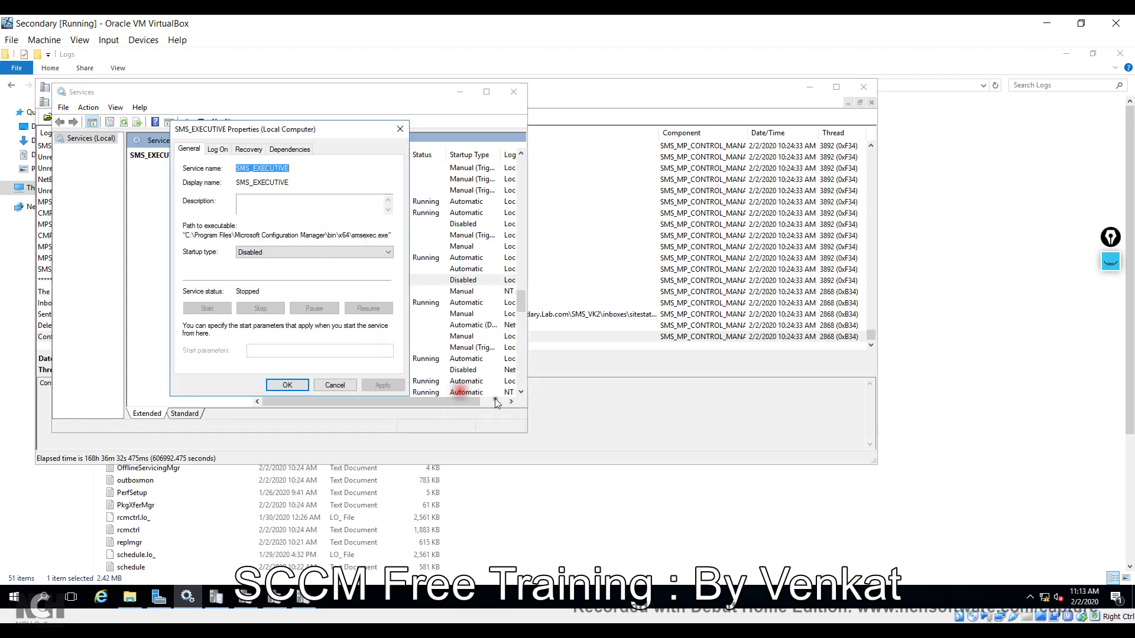
pyautogui.click(275, 253)
pyautogui.click(271, 269)
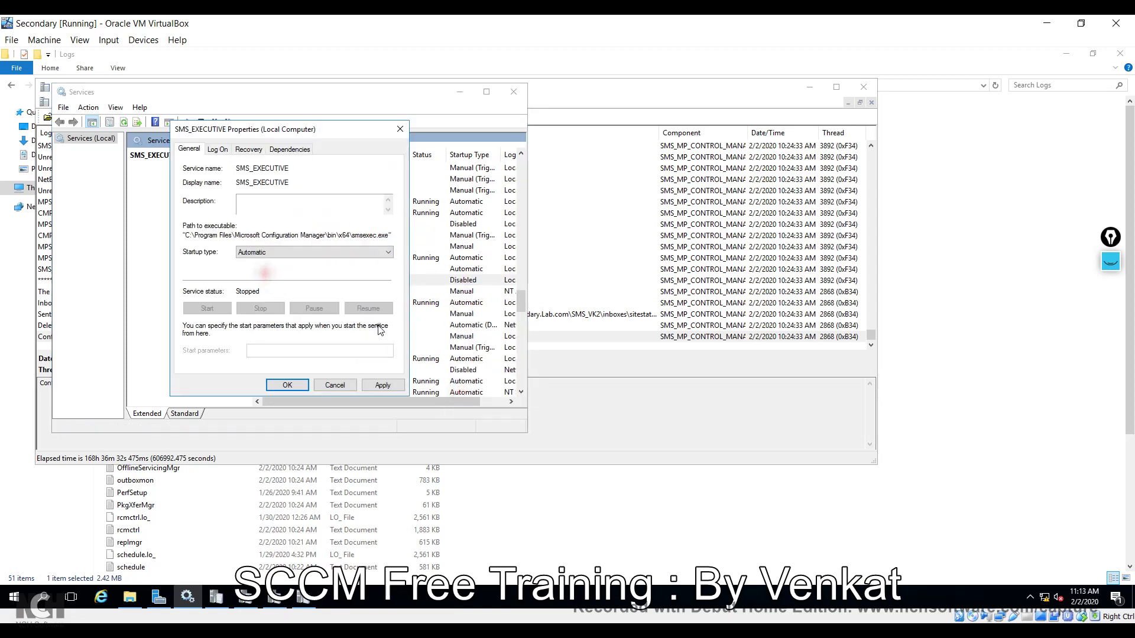
pyautogui.click(382, 385)
pyautogui.click(207, 308)
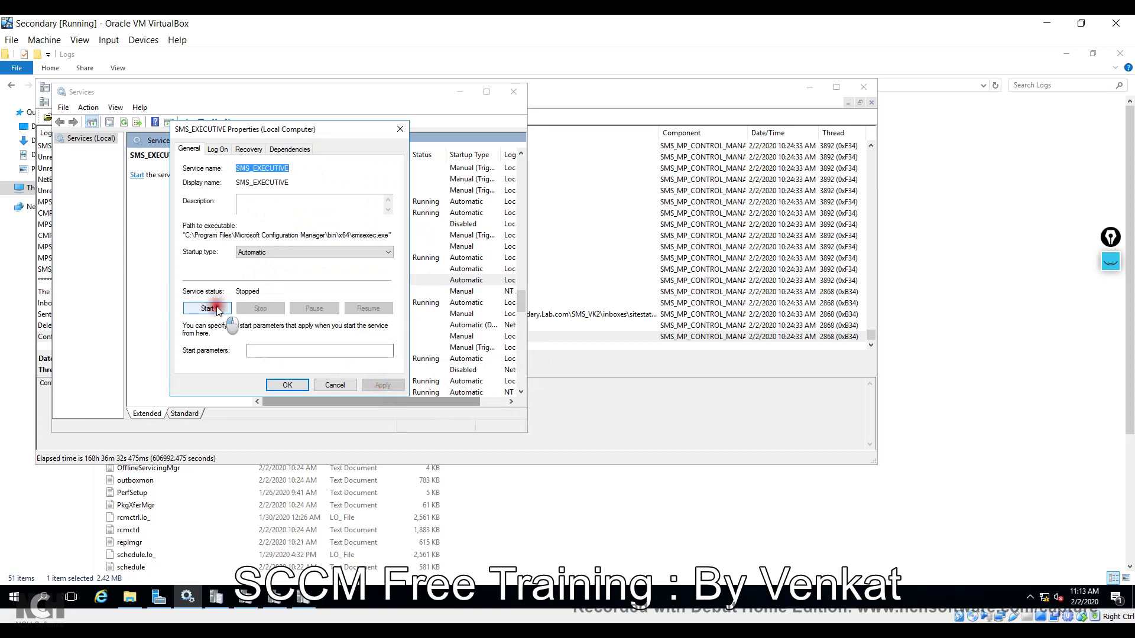
pyautogui.click(288, 384)
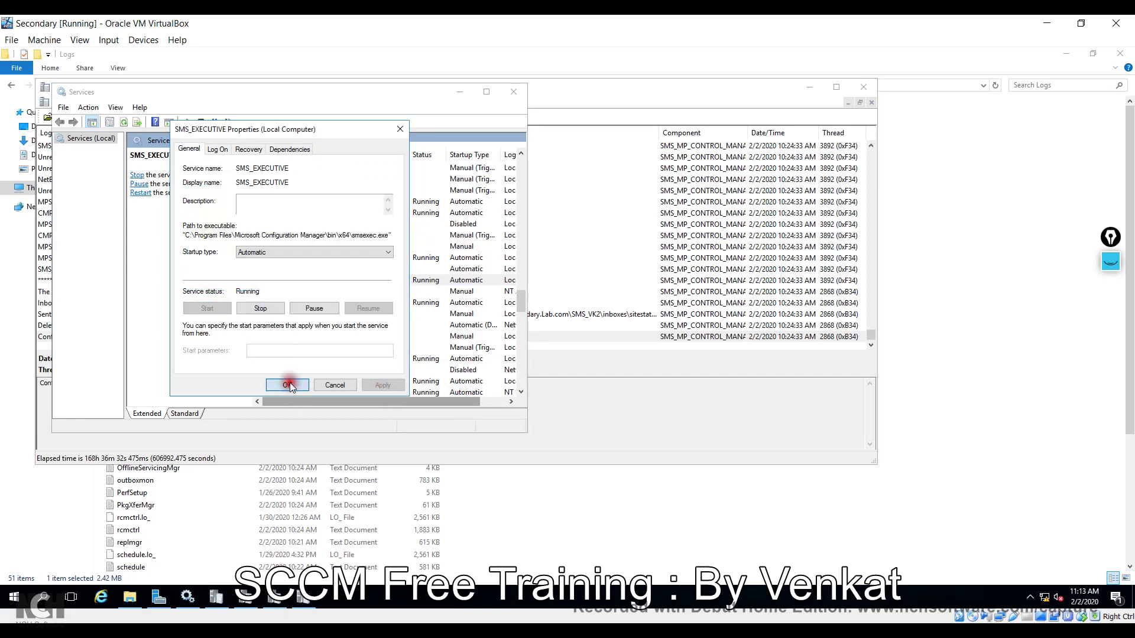
pyautogui.click(638, 292)
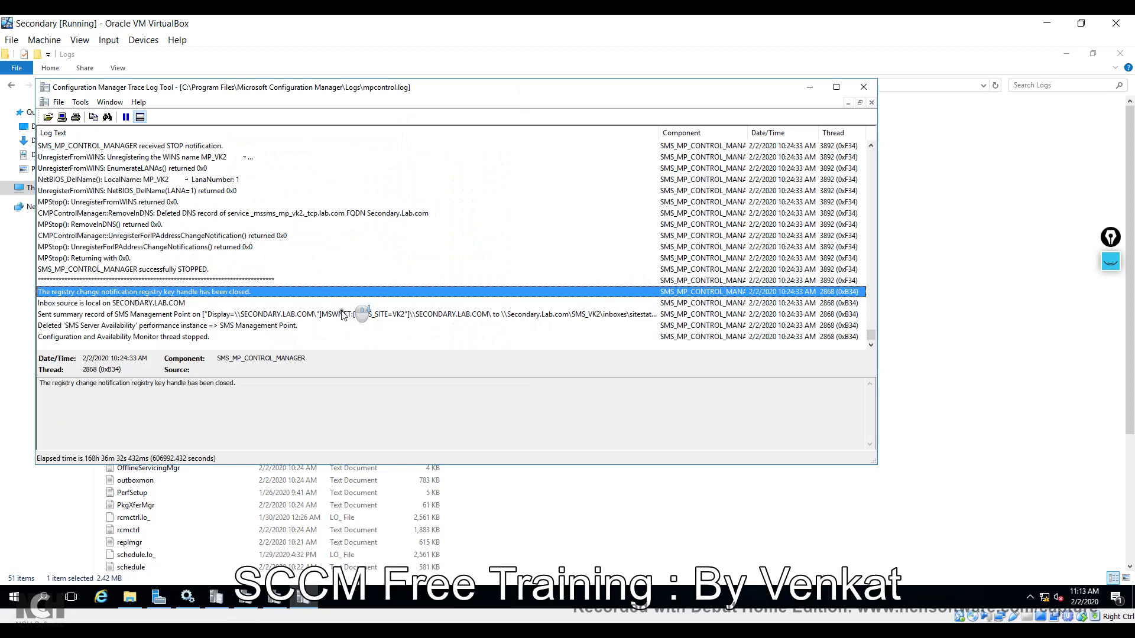
# Step: Check mpcontrol.log's newest SMS_MP_CONTROL_MANAGER successfully STARTED entry, then switch to the SCCMPrimary VM
pyautogui.moveTo(349, 598)
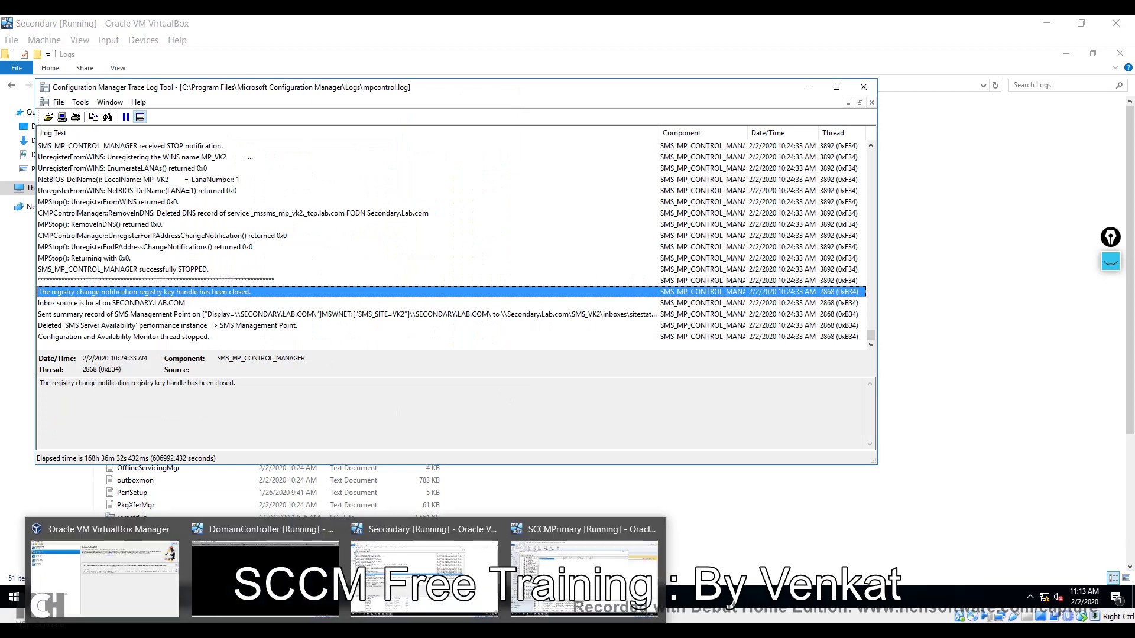
pyautogui.click(407, 574)
pyautogui.click(291, 325)
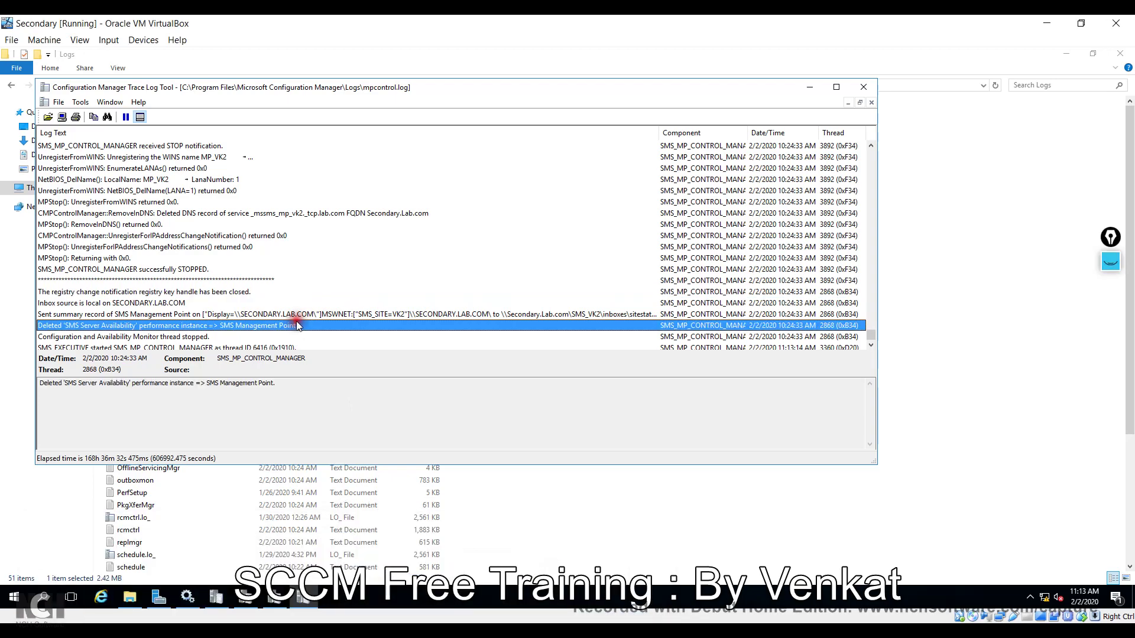
pyautogui.scroll(-6, 299, 332)
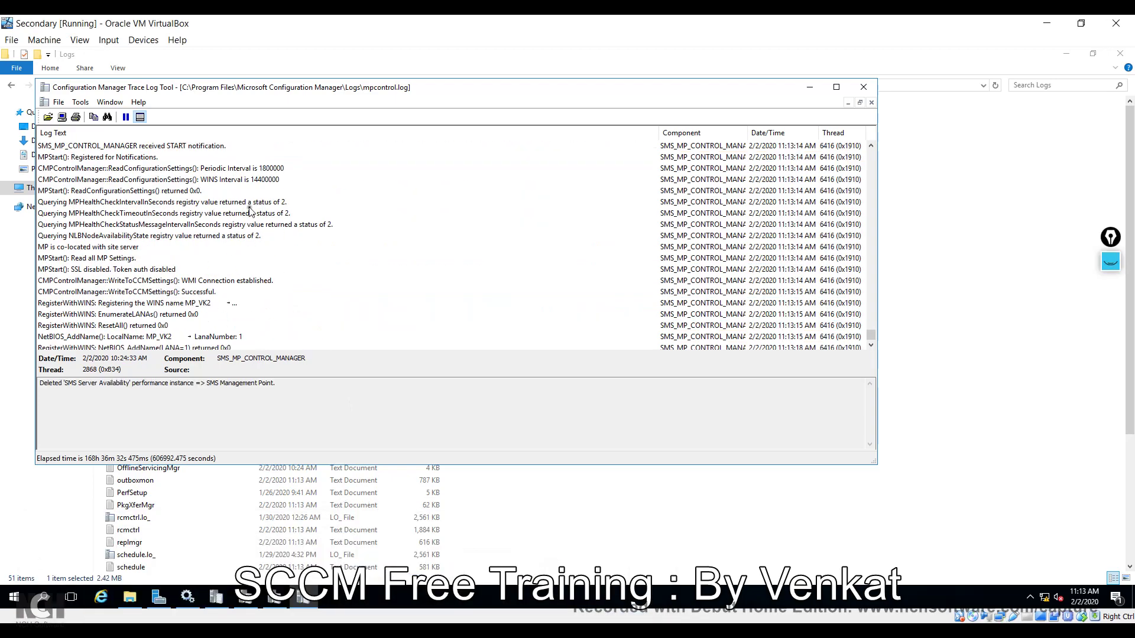
pyautogui.scroll(-10, 284, 296)
pyautogui.scroll(-2, 274, 275)
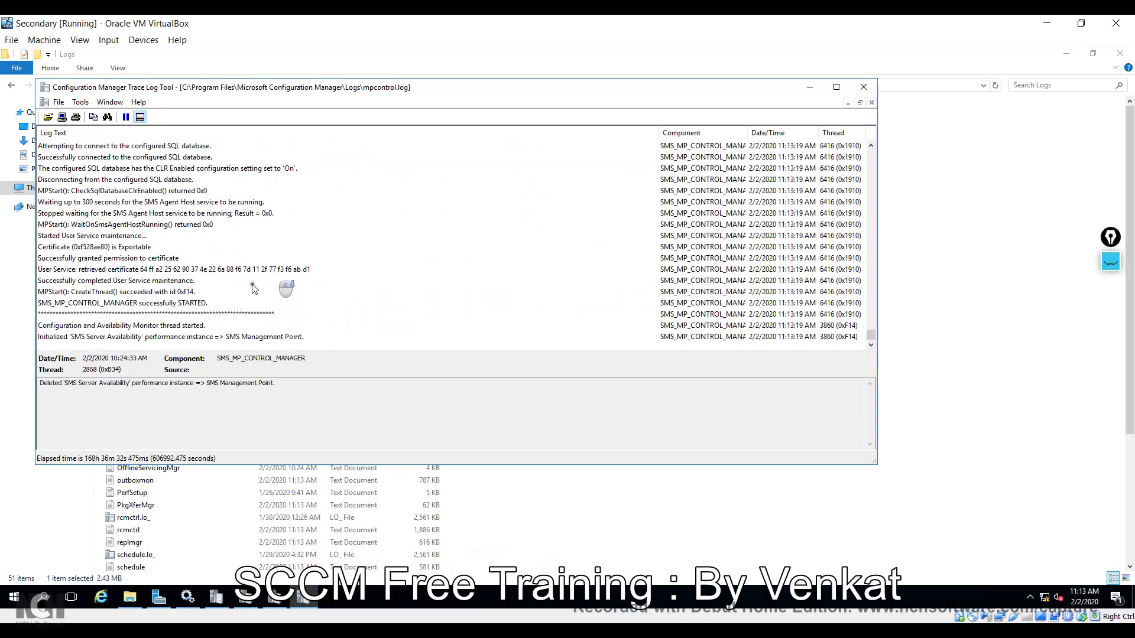
pyautogui.click(120, 303)
pyautogui.click(189, 326)
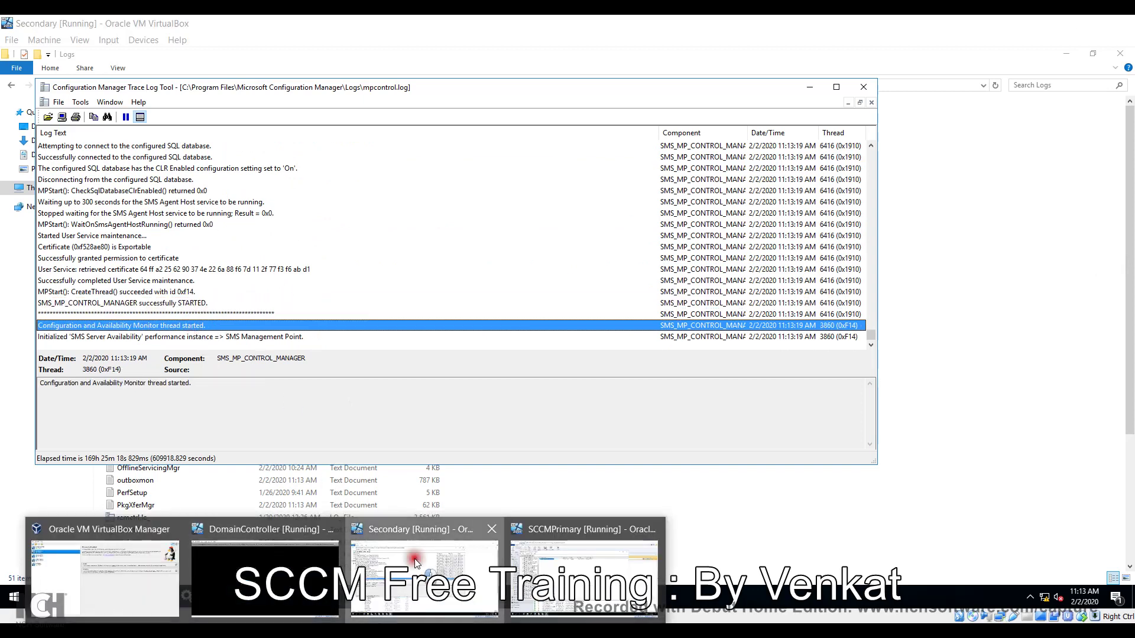
pyautogui.moveTo(340, 635)
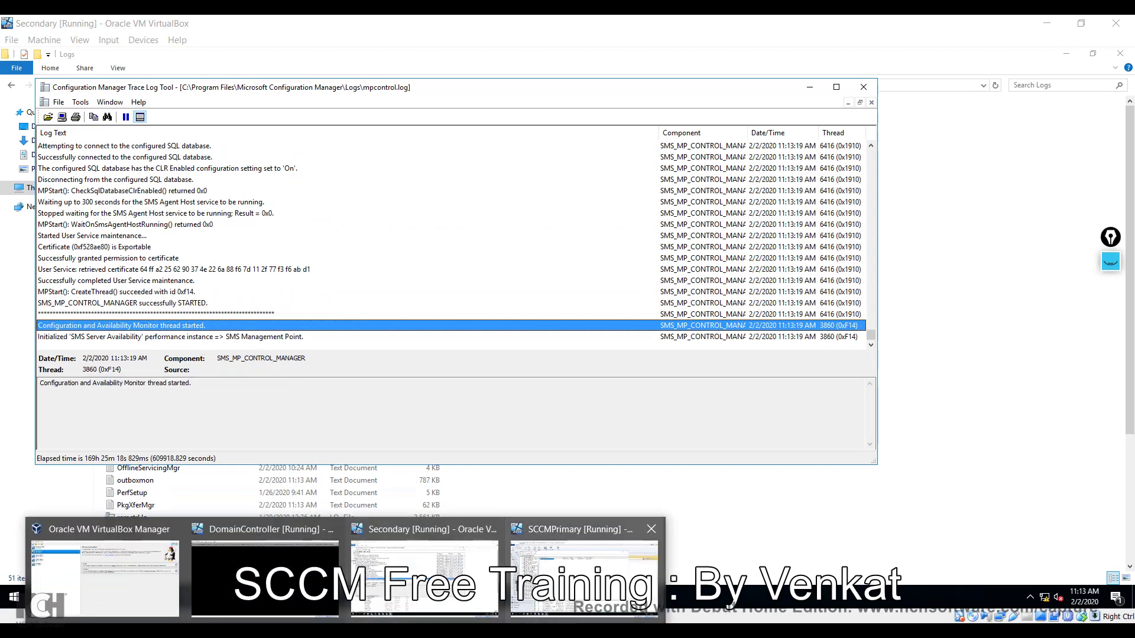
pyautogui.click(400, 612)
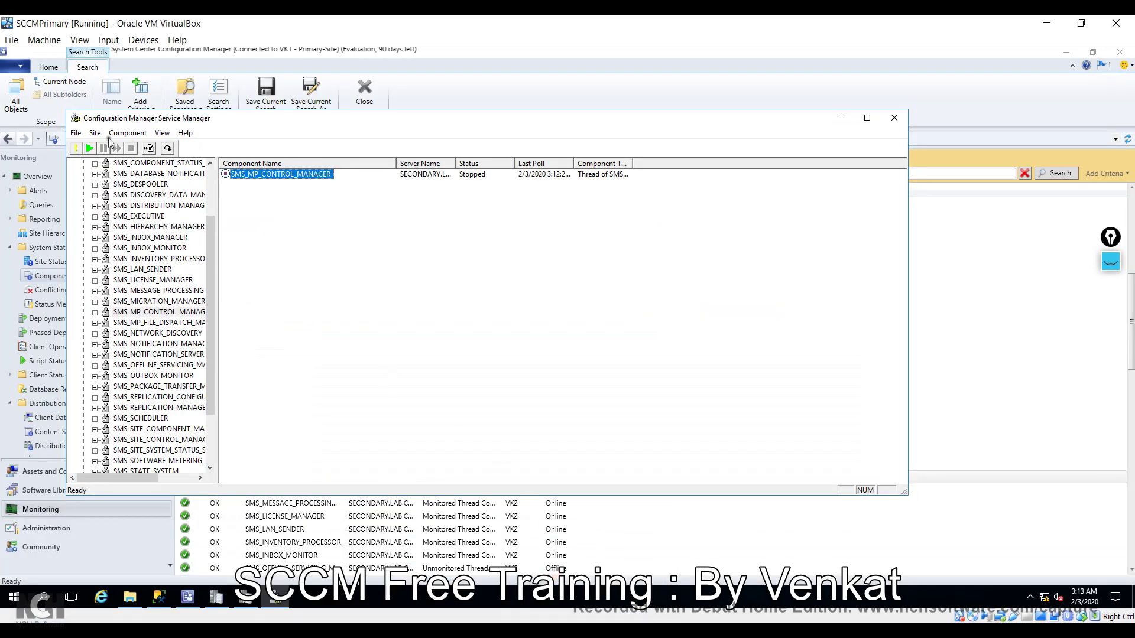
# Step: Start, stop and restart SMS_MP_CONTROL_MANAGER, querying until it shows Running
pyautogui.rightClick(283, 175)
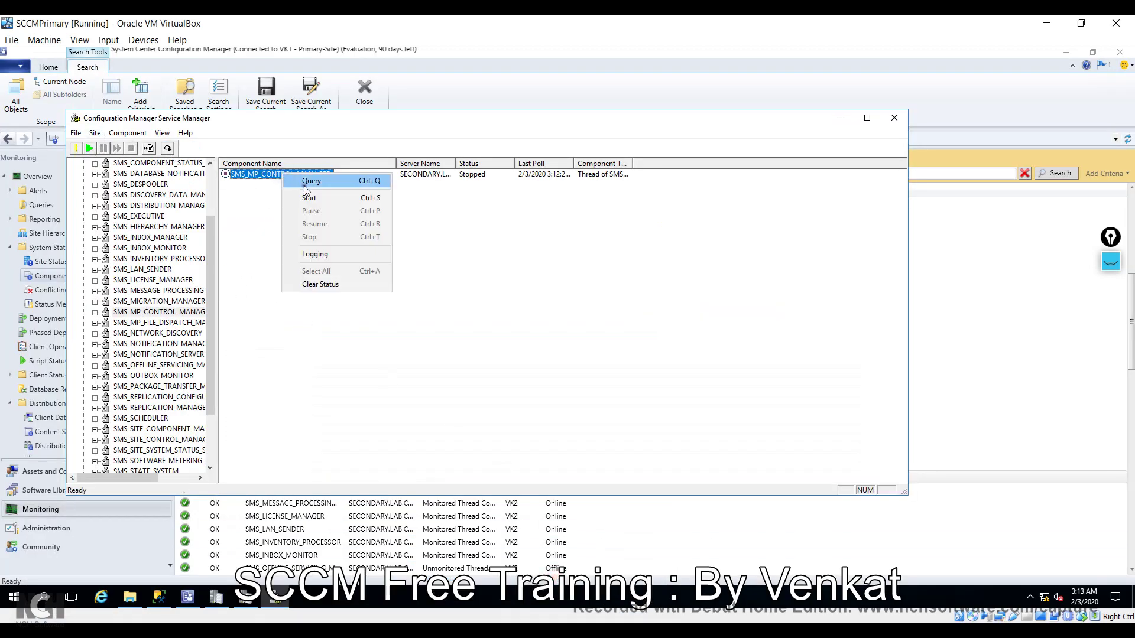
pyautogui.click(304, 179)
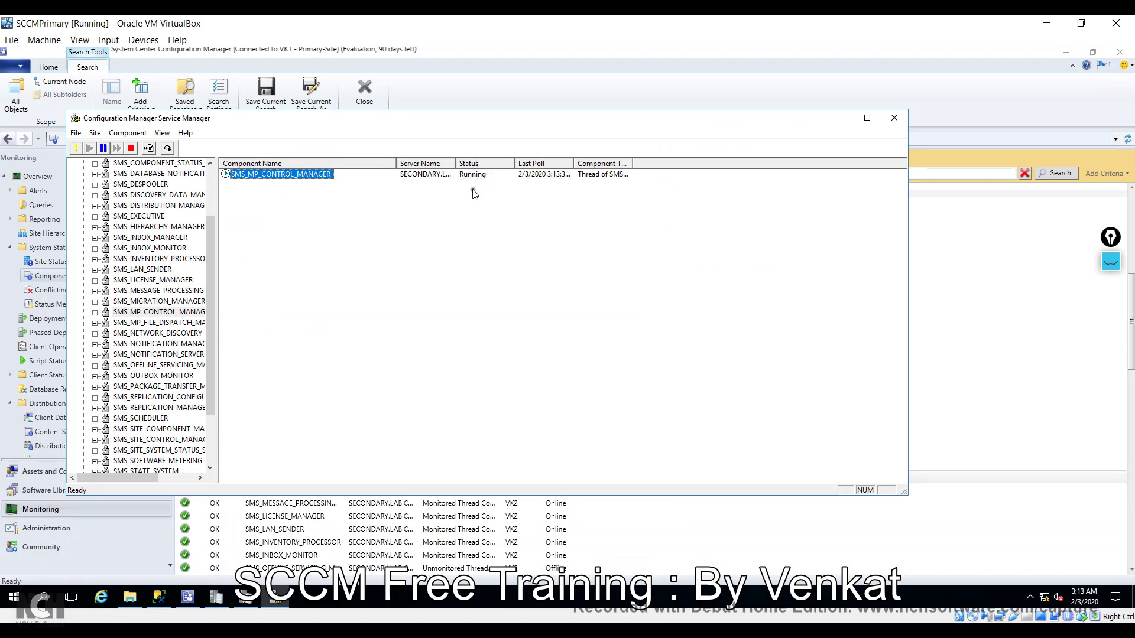
pyautogui.click(132, 149)
pyautogui.rightClick(290, 177)
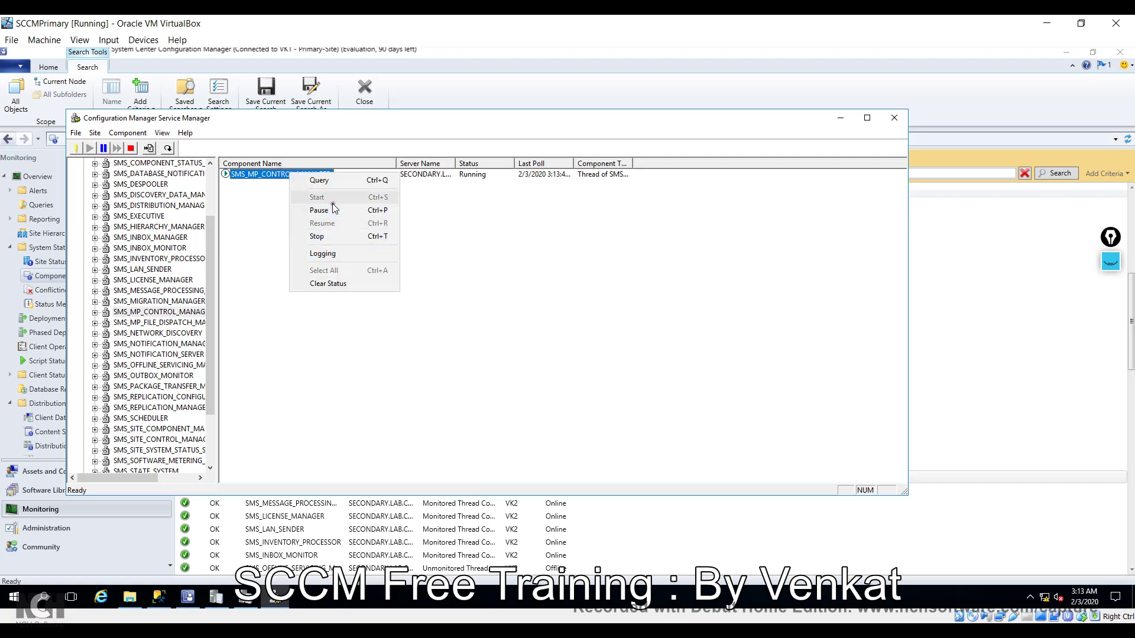
pyautogui.click(335, 181)
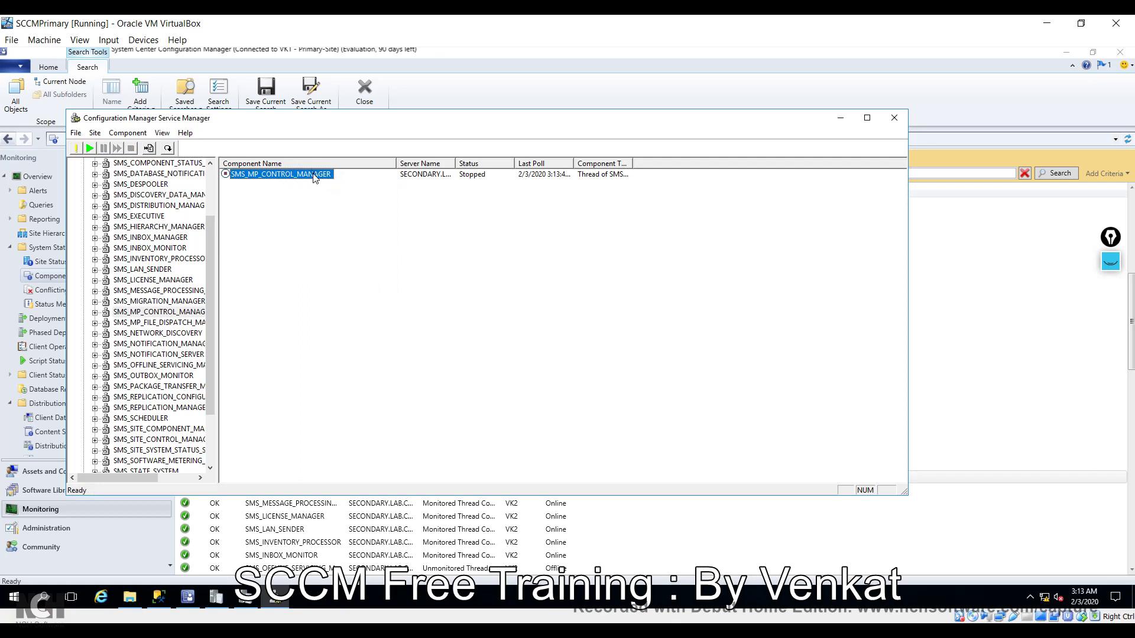
pyautogui.rightClick(313, 175)
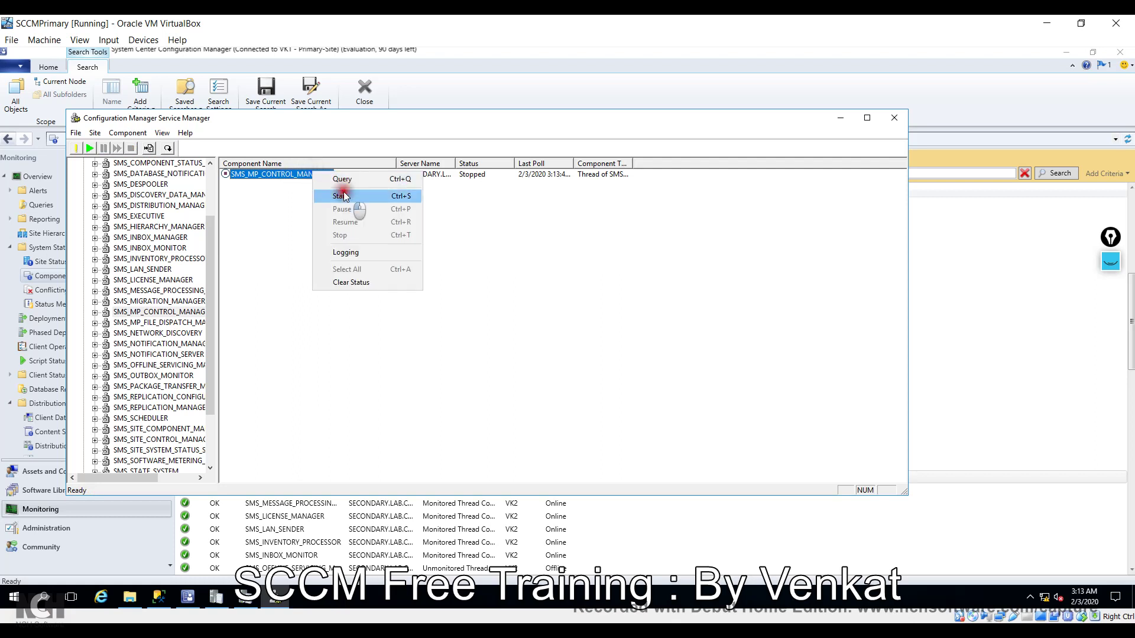
pyautogui.click(342, 191)
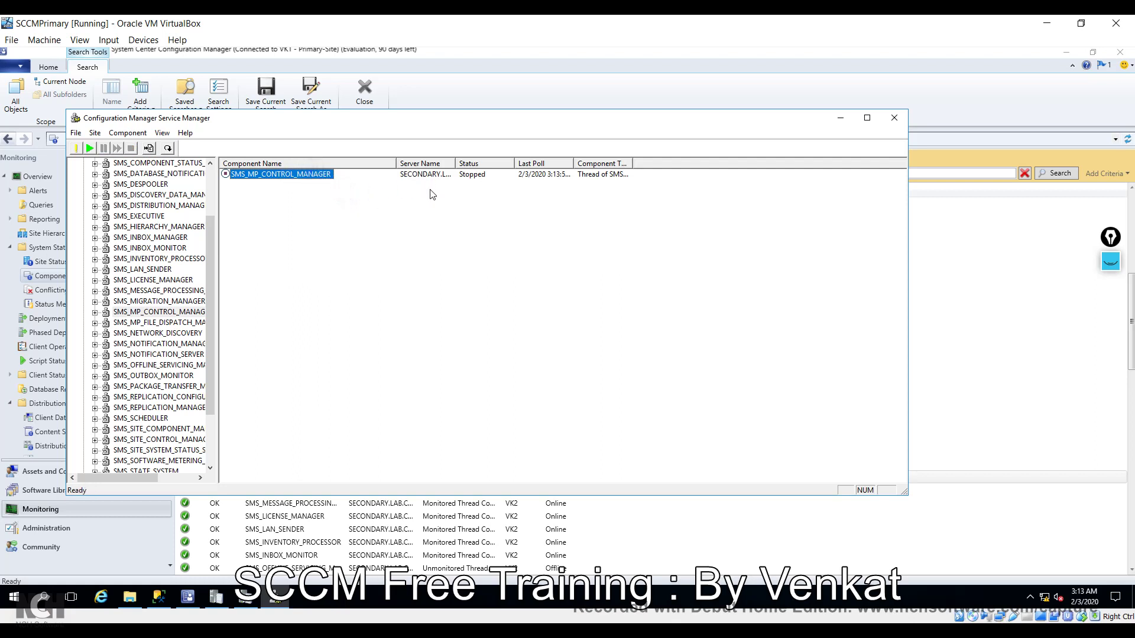
pyautogui.rightClick(330, 181)
pyautogui.click(336, 186)
# Step: Reposition the Service Manager window to review it, then close Service Manager
pyautogui.moveTo(437, 124); pyautogui.dragTo(605, 103)
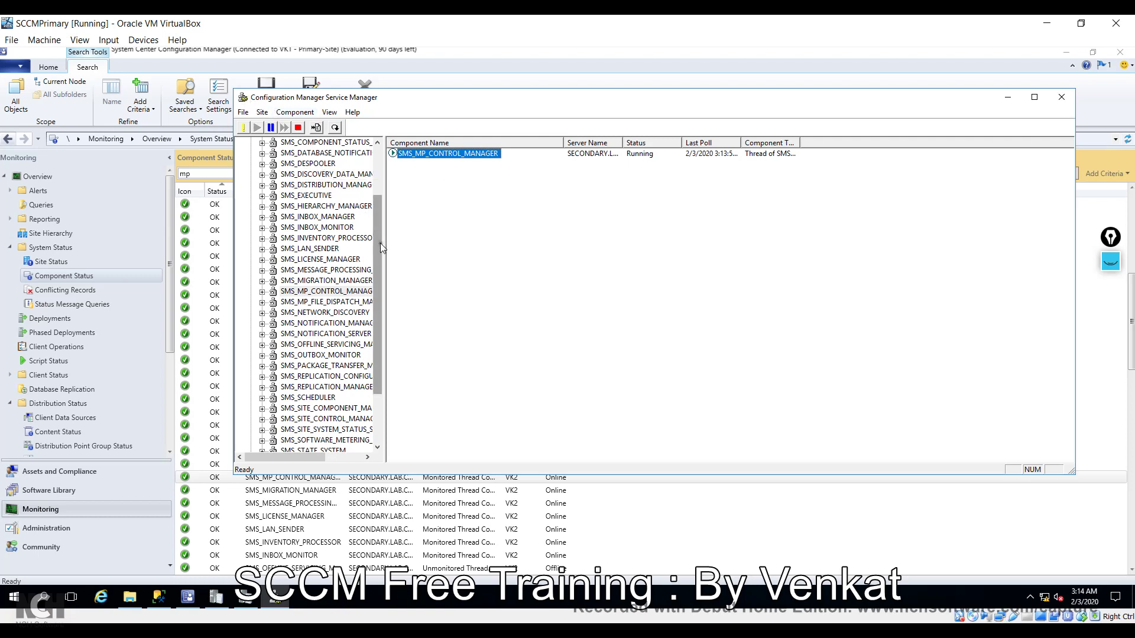
pyautogui.moveTo(381, 243)
pyautogui.mouseDown()
pyautogui.moveTo(376, 187)
pyautogui.moveTo(383, 234)
pyautogui.mouseUp()
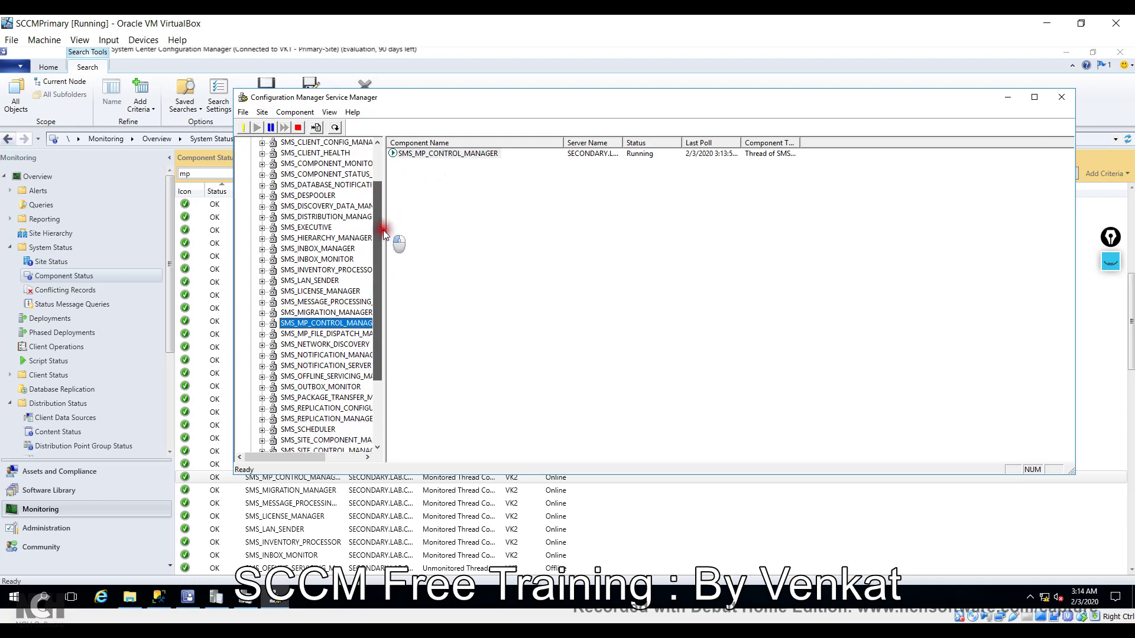
pyautogui.scroll(-3, 303, 301)
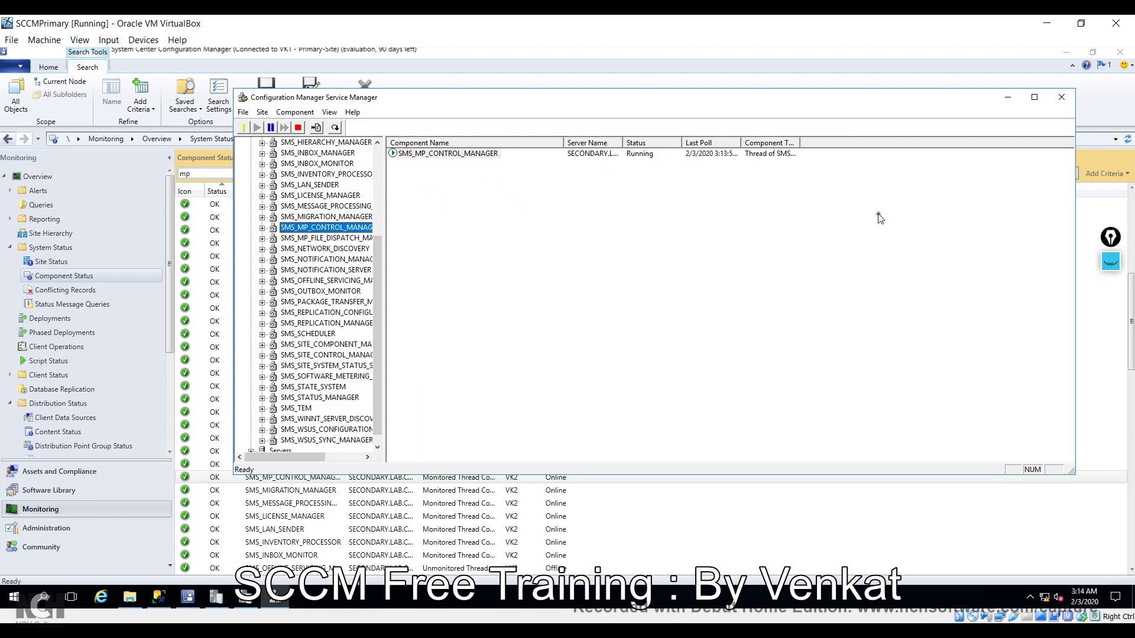
pyautogui.click(1058, 104)
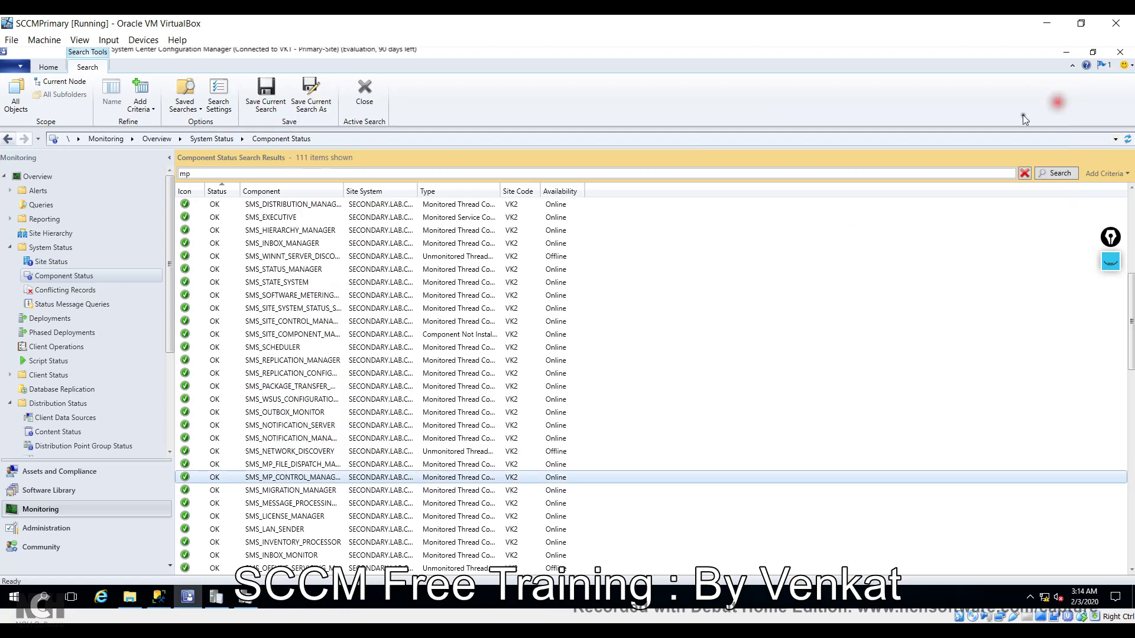
# Step: Back in the console, open Monitoring's Database Replication view showing the VK1–VK2 link as Link Active
pyautogui.moveTo(171, 300); pyautogui.dragTo(184, 371)
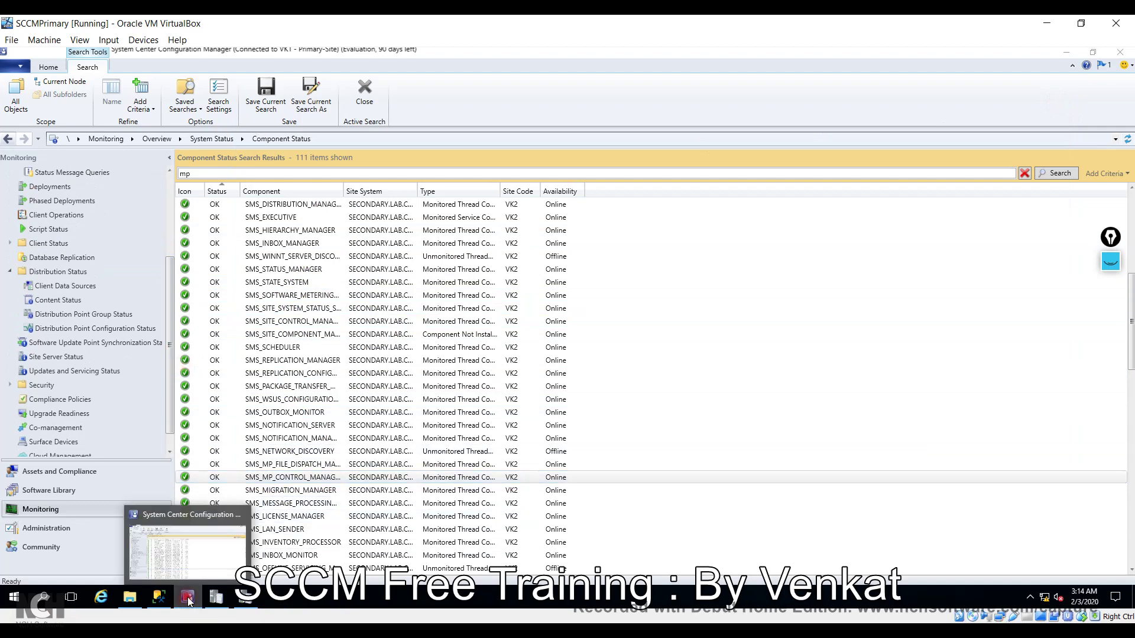
pyautogui.click(187, 597)
pyautogui.click(158, 596)
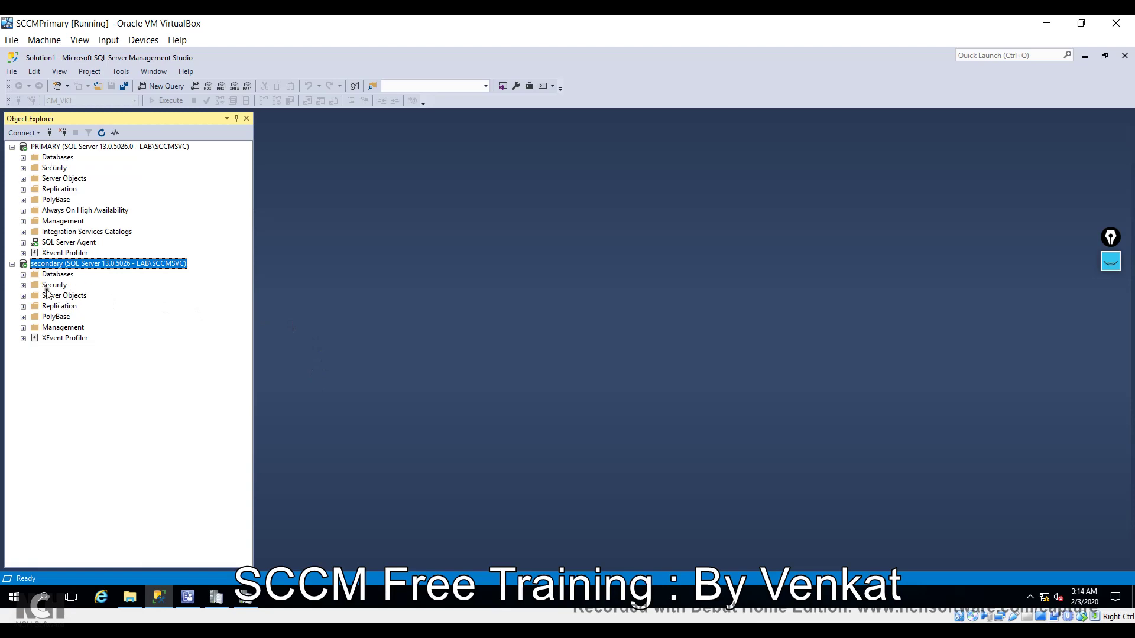
pyautogui.click(188, 596)
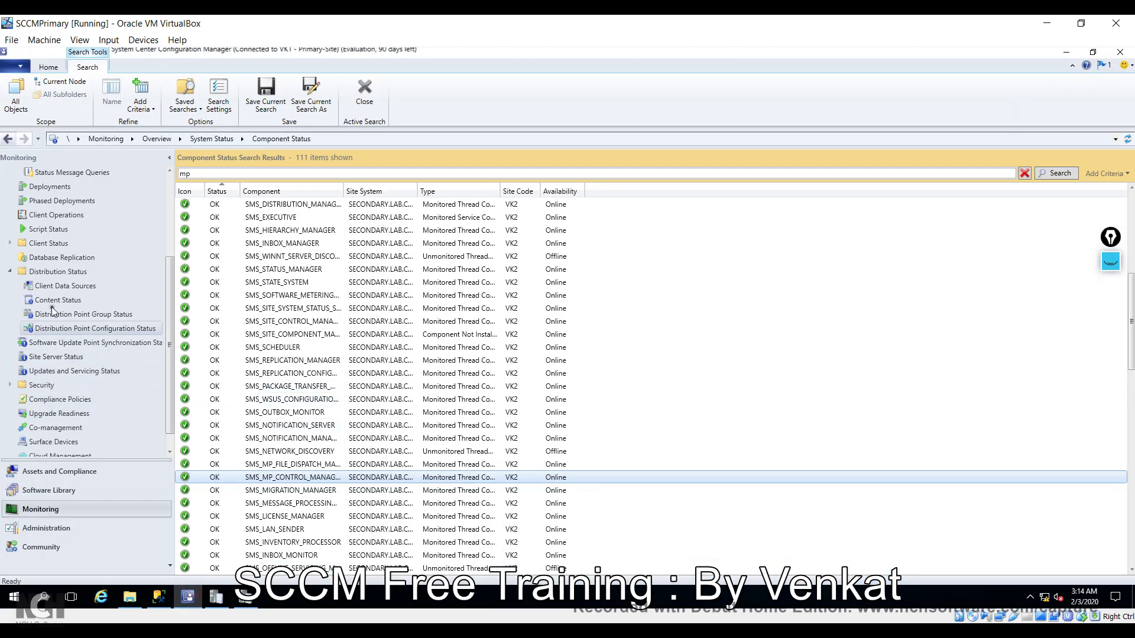
pyautogui.click(54, 257)
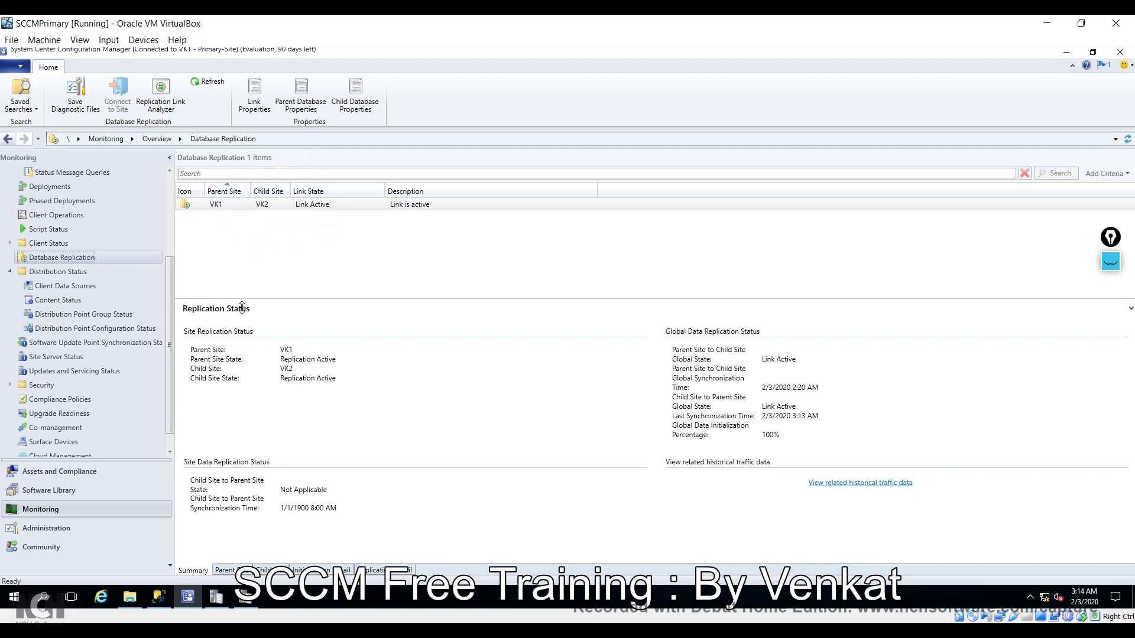
# Step: Review the three groups' last send and receive times on Replication Detail, then switch to SSMS
pyautogui.click(393, 572)
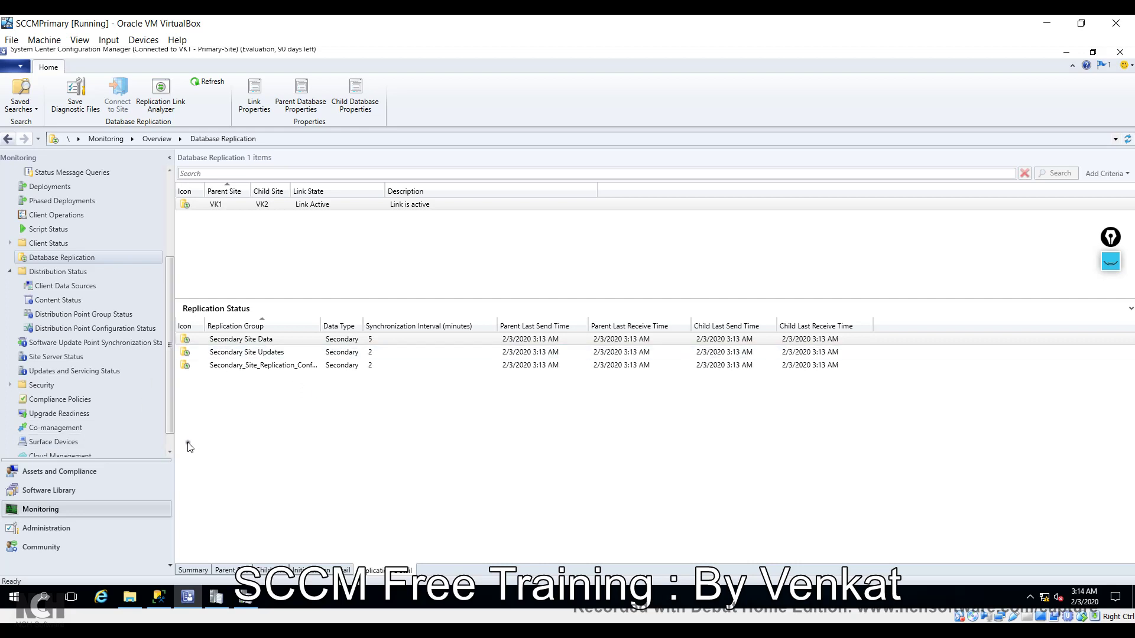
pyautogui.click(157, 596)
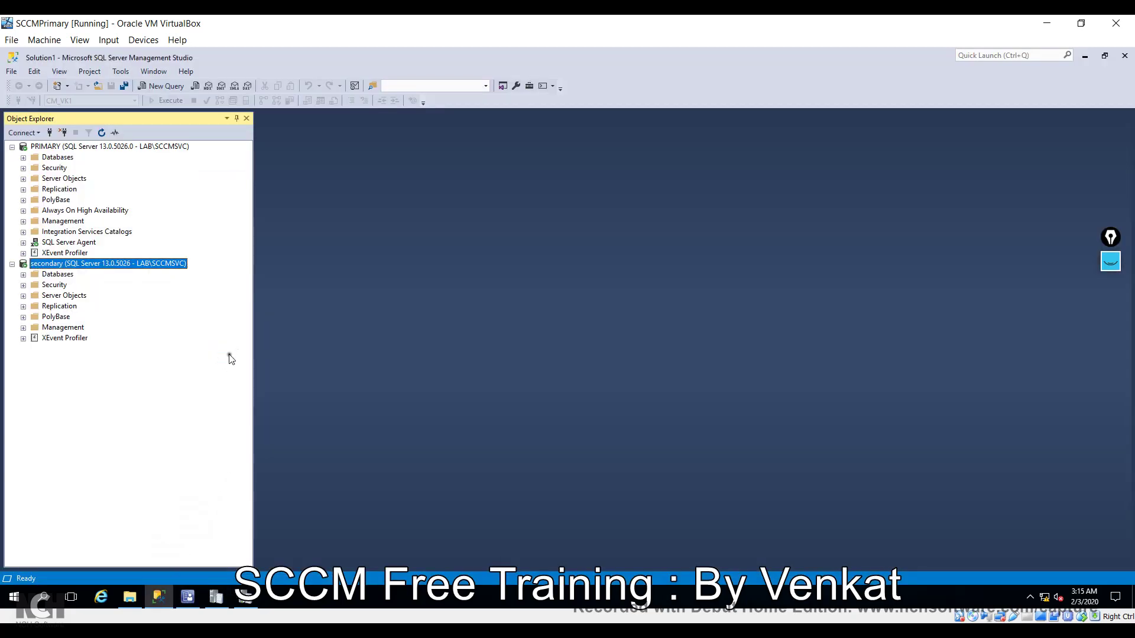
# Step: Run spdiagdrs against the CM_VK2 database and enlarge the results pane
pyautogui.click(23, 275)
pyautogui.click(65, 306)
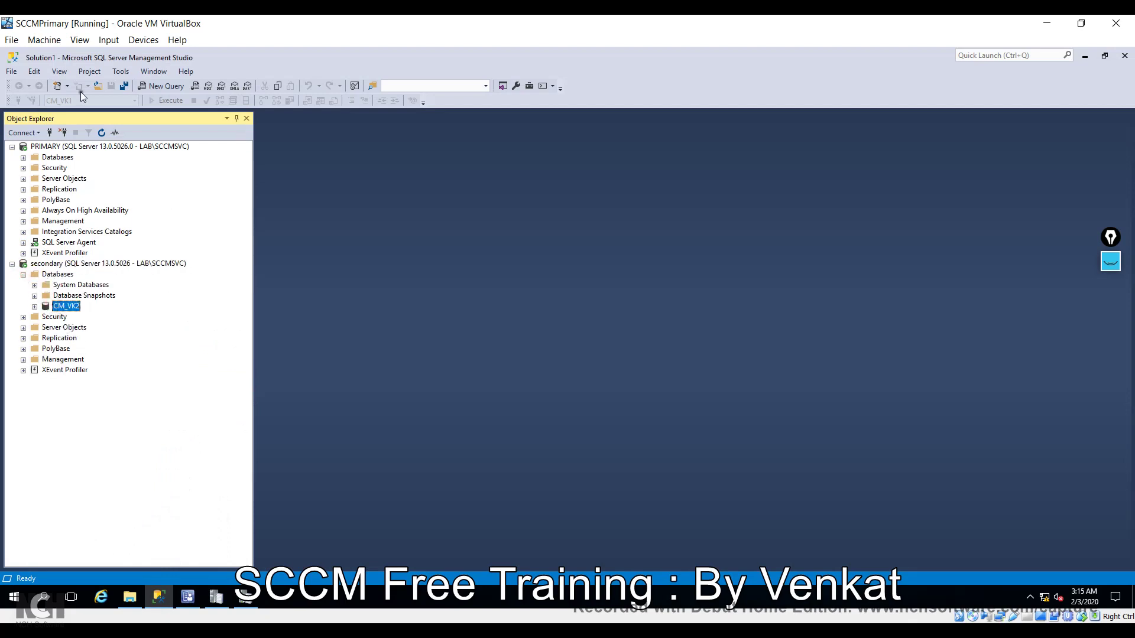
pyautogui.click(174, 87)
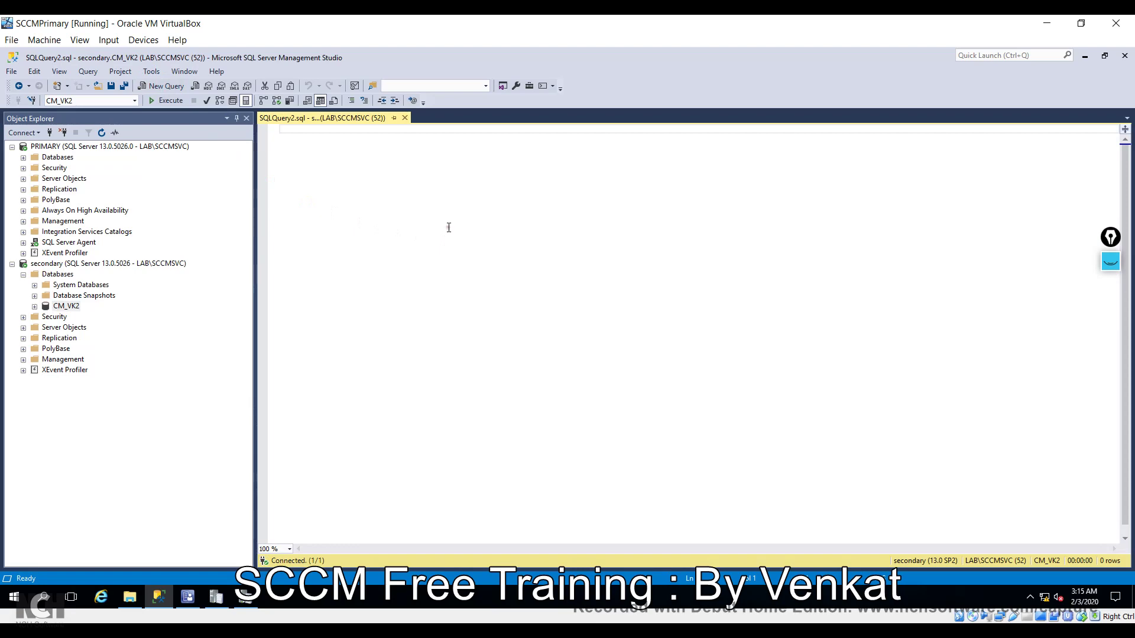
pyautogui.write('spdiagdrs')
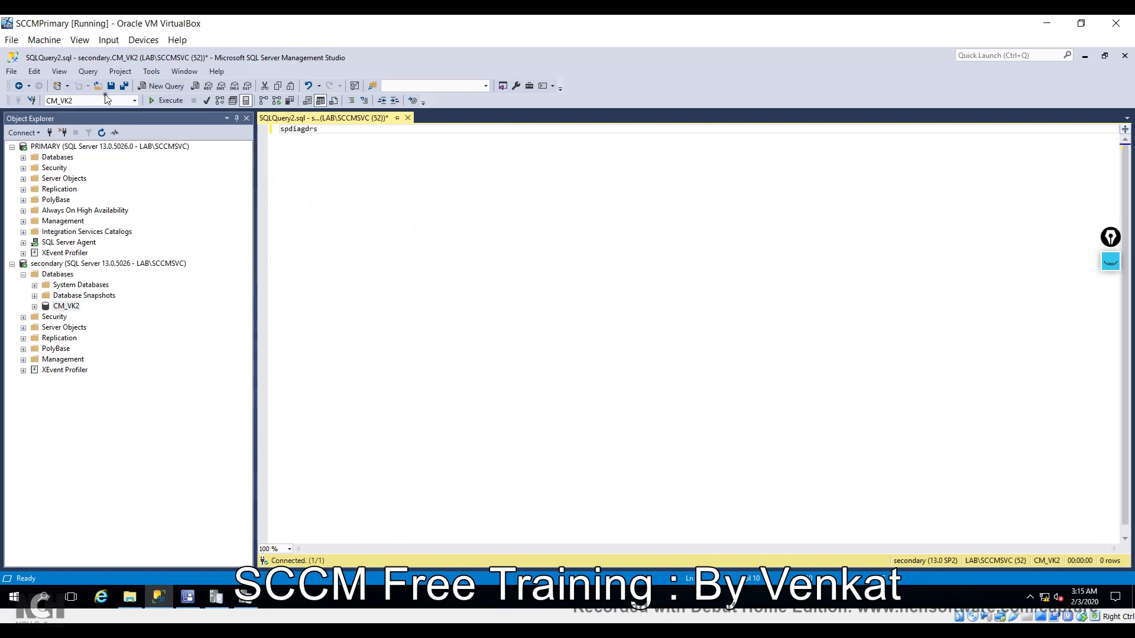
pyautogui.click(166, 101)
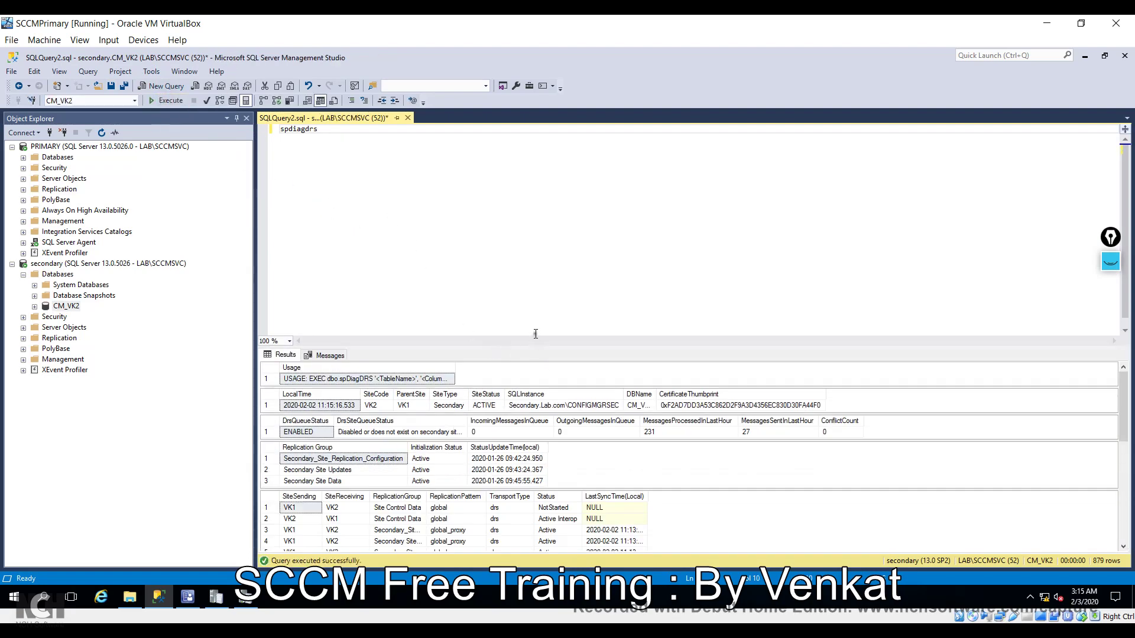
pyautogui.moveTo(542, 347); pyautogui.dragTo(525, 219)
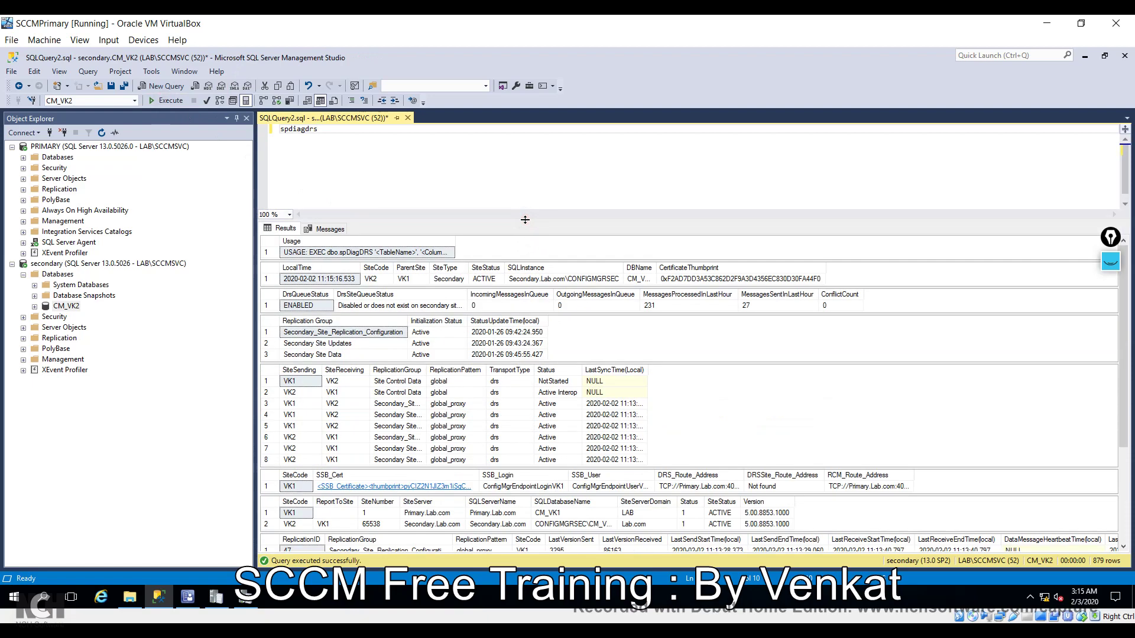
# Step: Inspect the Secondary Site Data and Secondary_Site_Replication_Configuration group rows, then return to the console
pyautogui.click(334, 355)
pyautogui.click(331, 332)
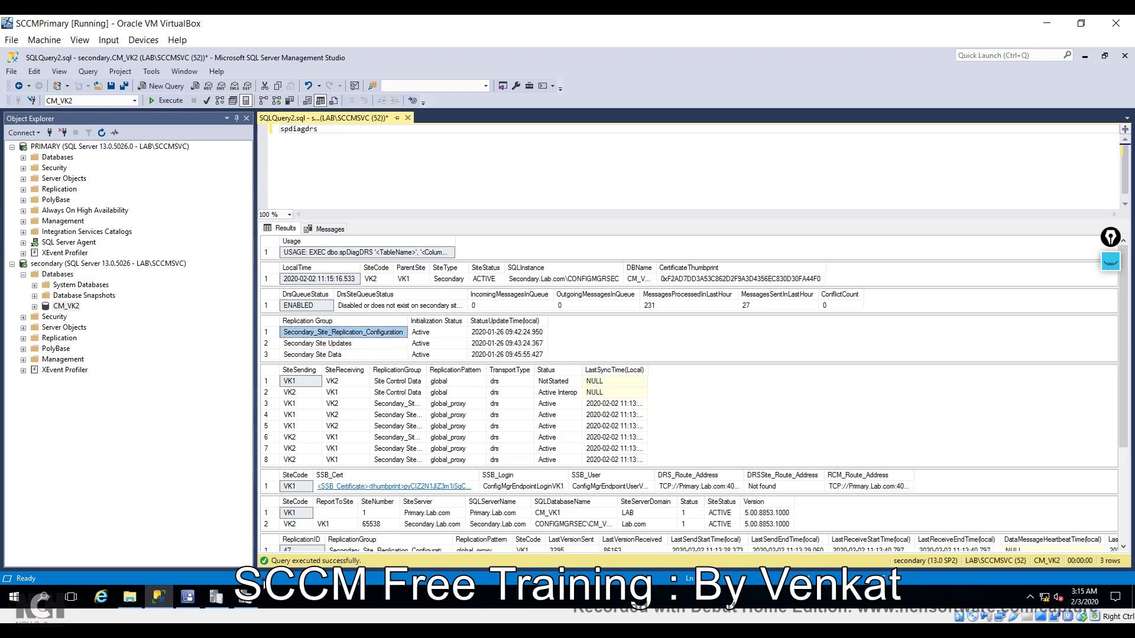
pyautogui.click(187, 597)
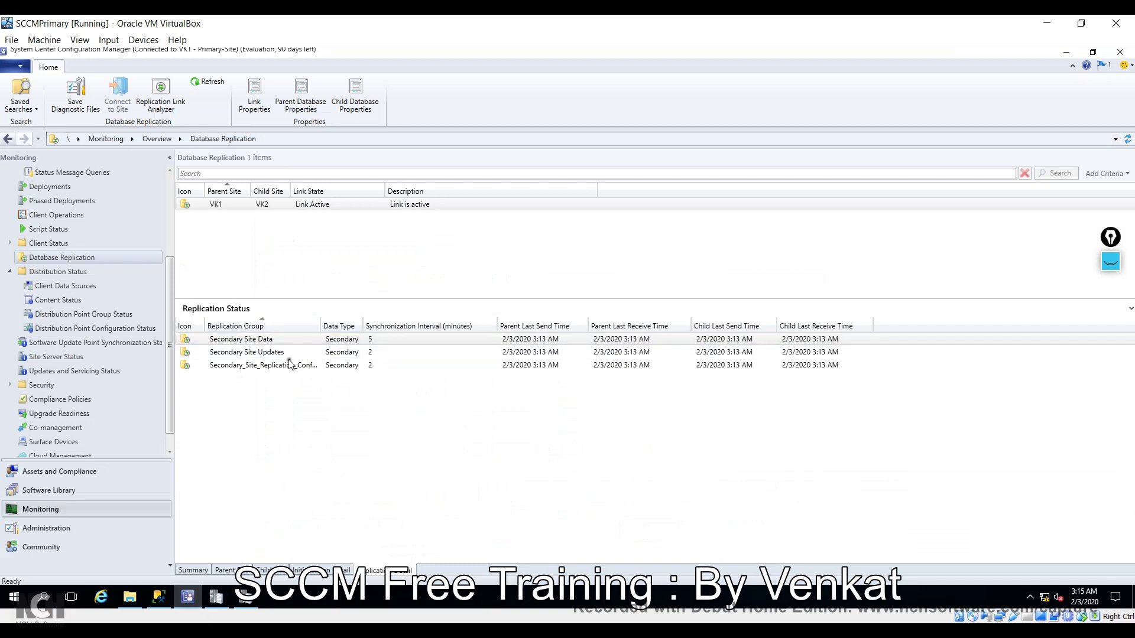
# Step: Widen the Replication Group column until Secondary_Site_Replication_Configuration shows in full, then return to SSMS
pyautogui.click(249, 340)
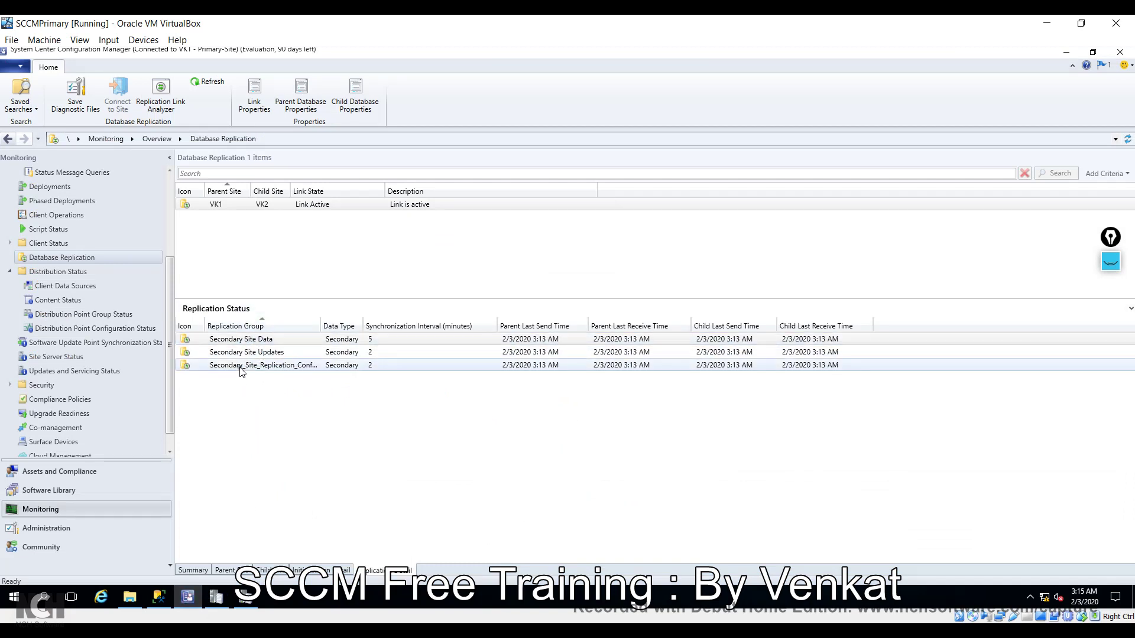
pyautogui.click(251, 365)
pyautogui.moveTo(319, 328); pyautogui.dragTo(433, 329)
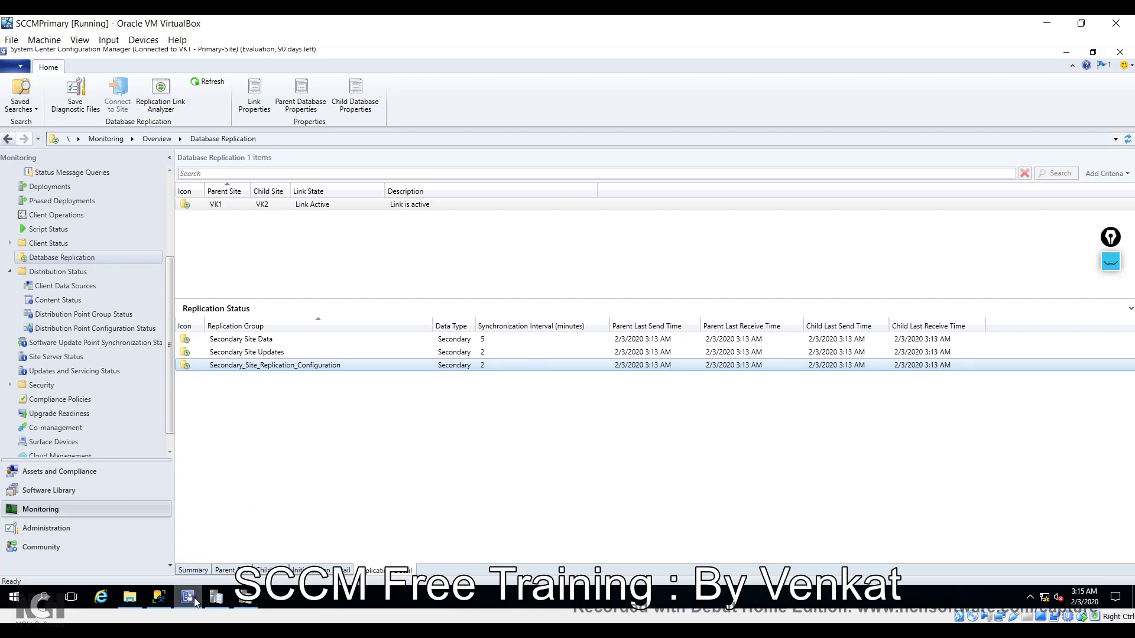
pyautogui.click(158, 598)
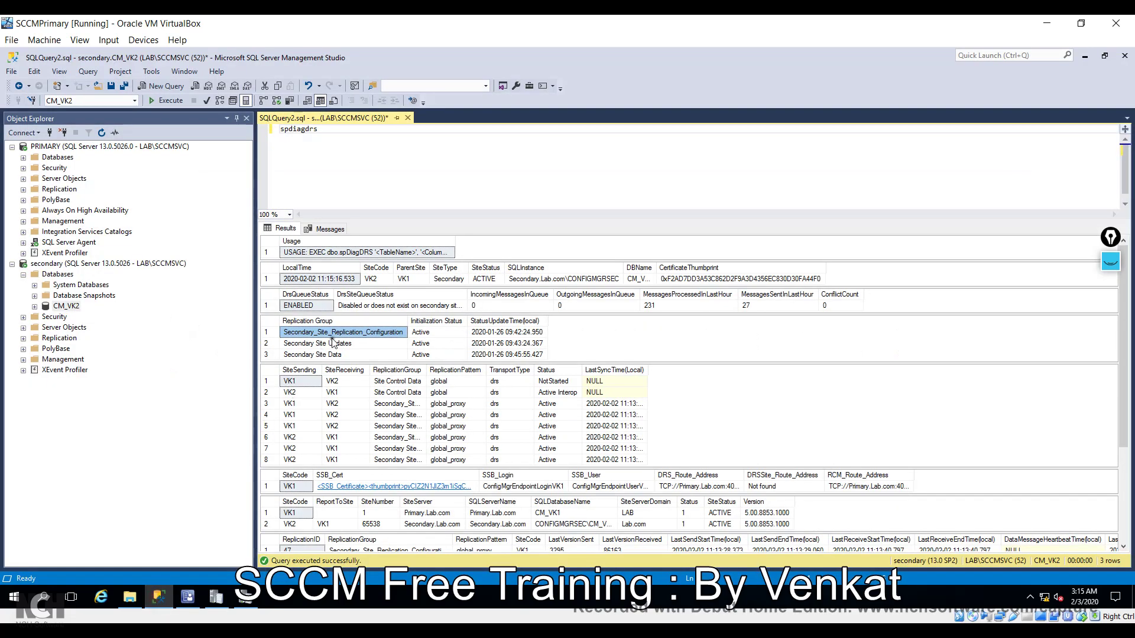
# Step: Copy the Secondary_Site_Replication_Configuration name from the spdiagdrs Replication Group grid
pyautogui.click(335, 346)
pyautogui.click(339, 355)
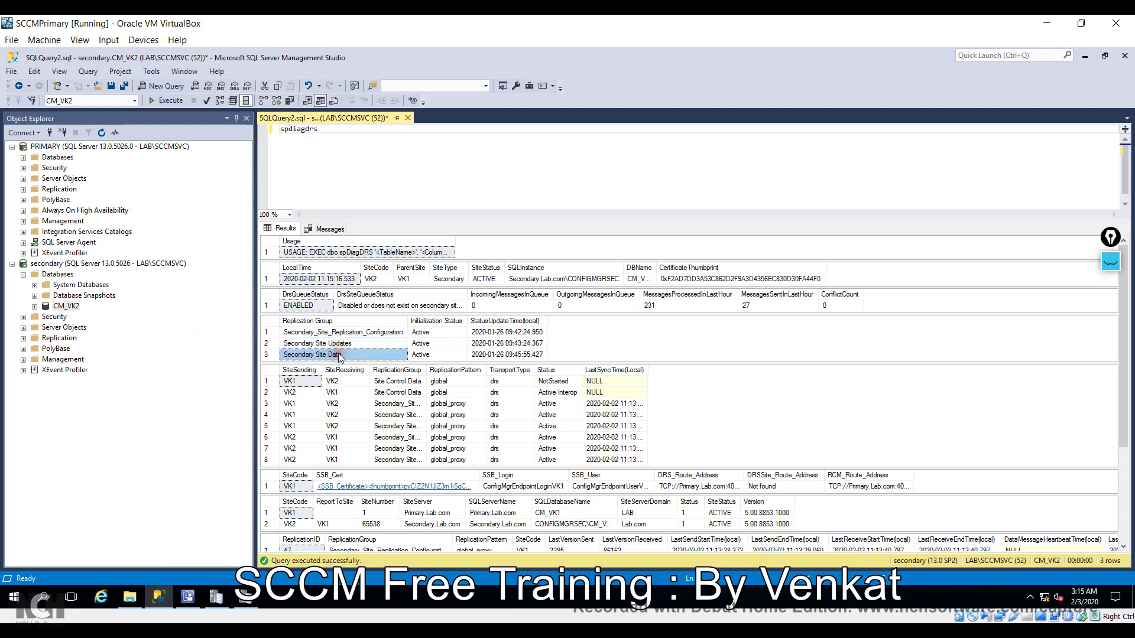
pyautogui.click(340, 333)
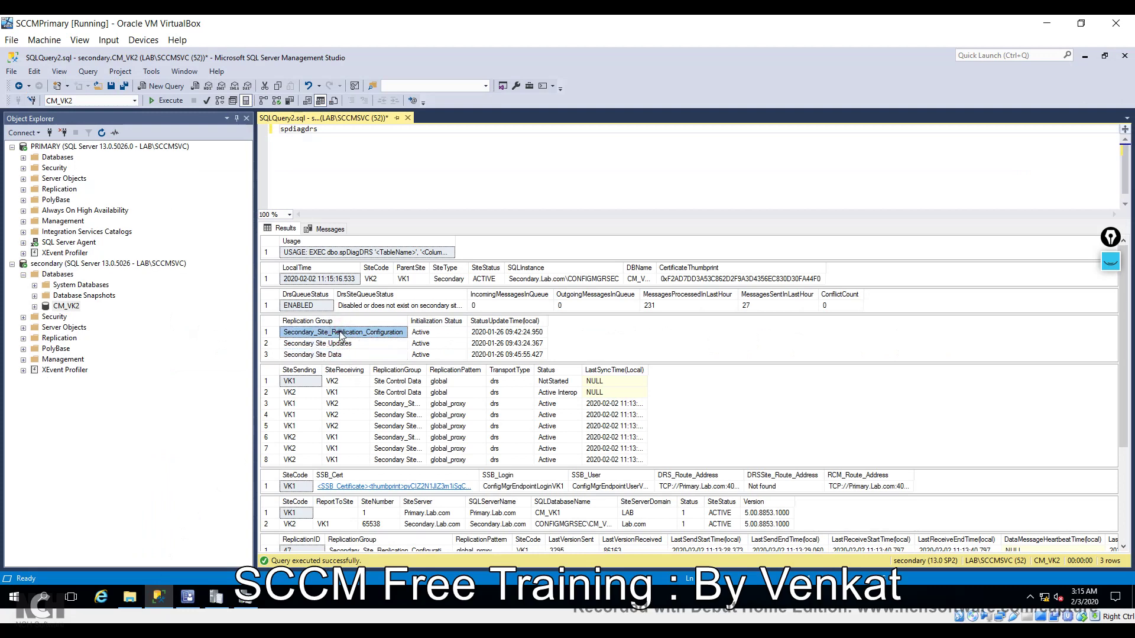
pyautogui.rightClick(340, 335)
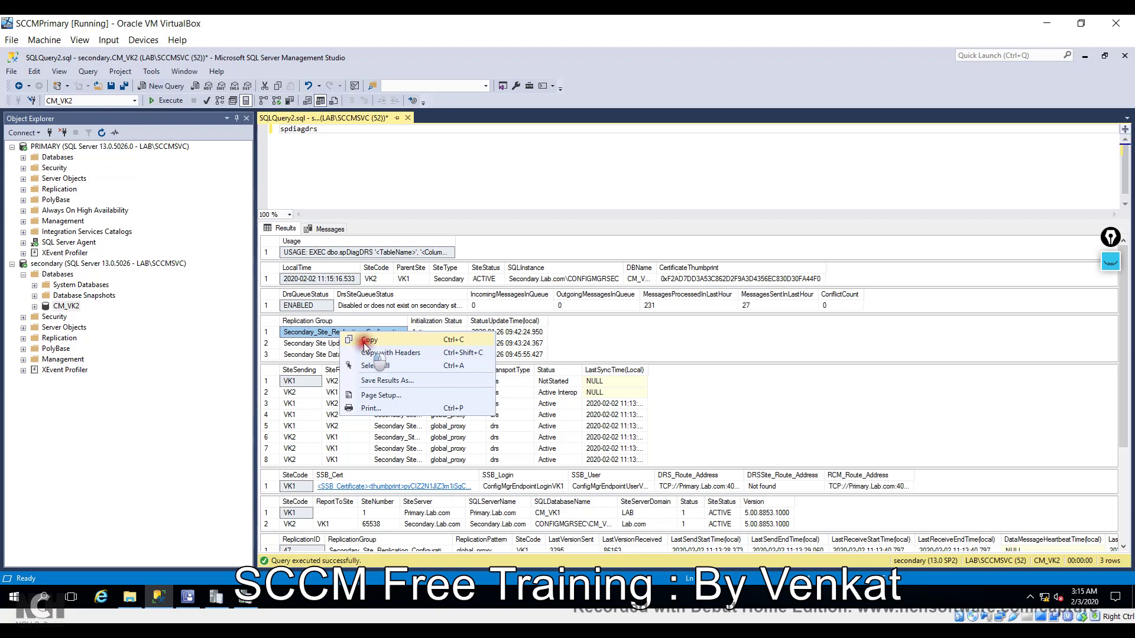
pyautogui.click(366, 341)
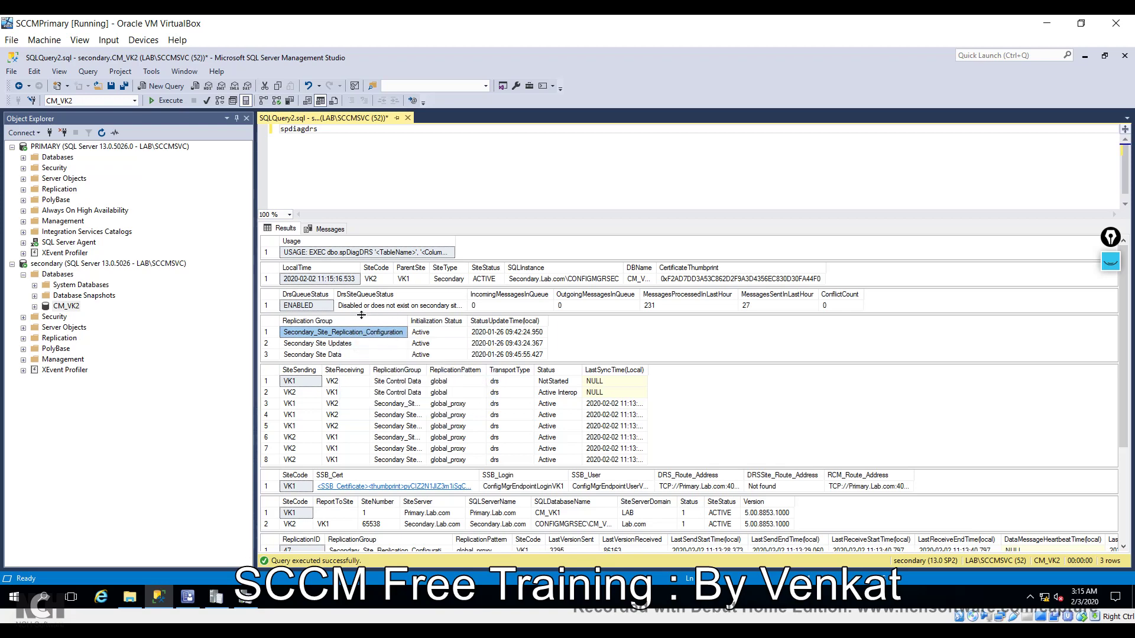
# Step: Select the Secondary Site Updates and Secondary Site Data cells to review the spdiagdrs output
pyautogui.click(344, 343)
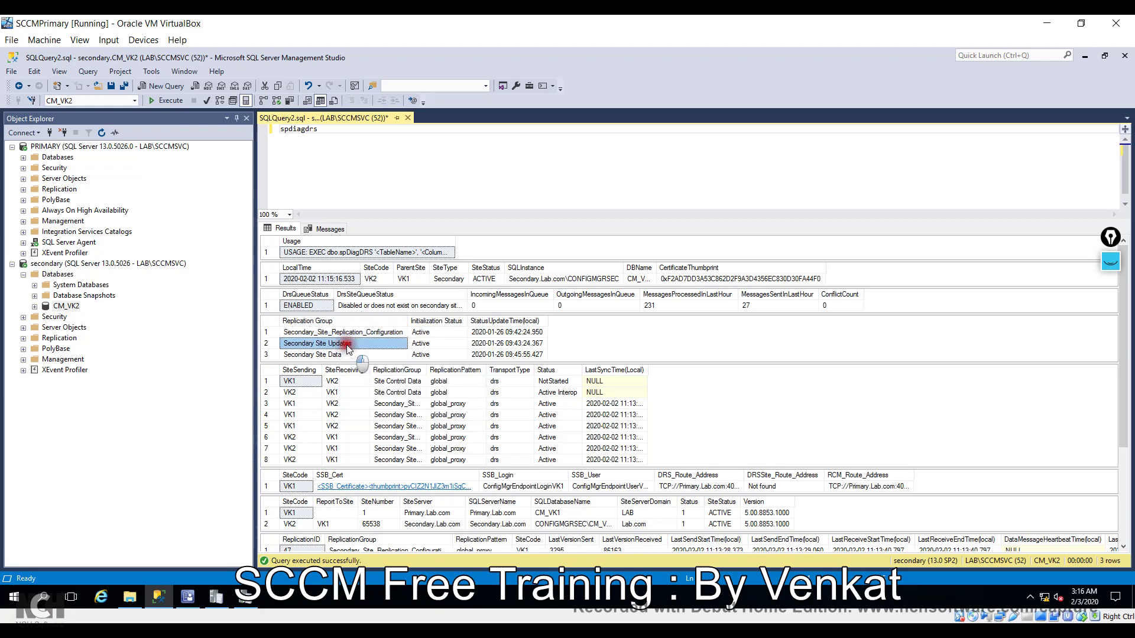
pyautogui.click(356, 355)
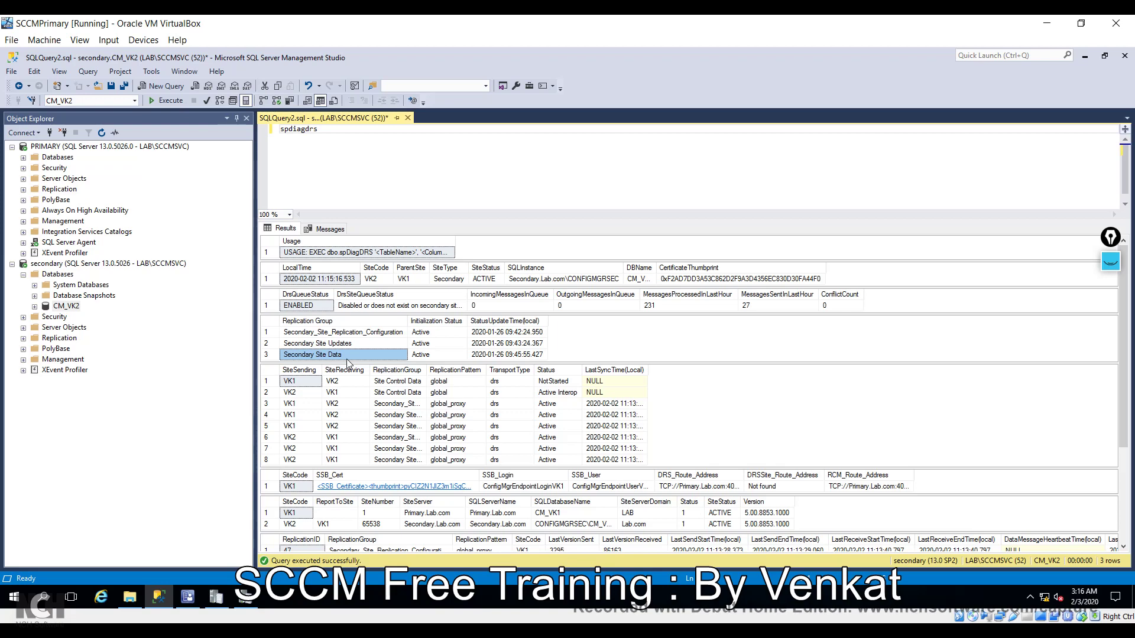
pyautogui.click(1110, 237)
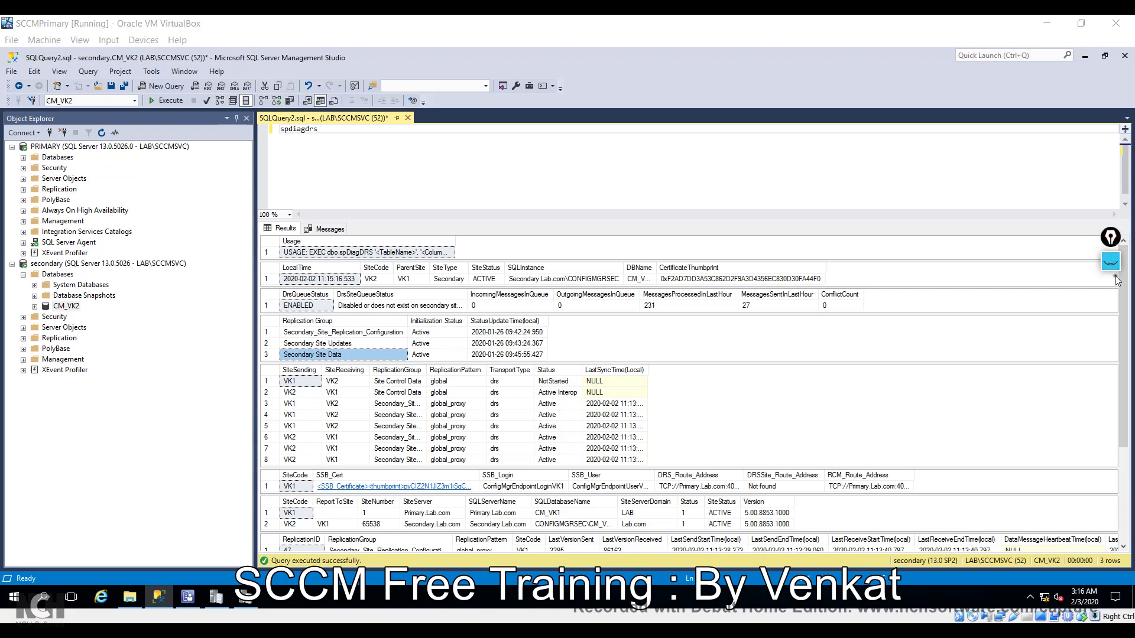
pyautogui.moveTo(1116, 299)
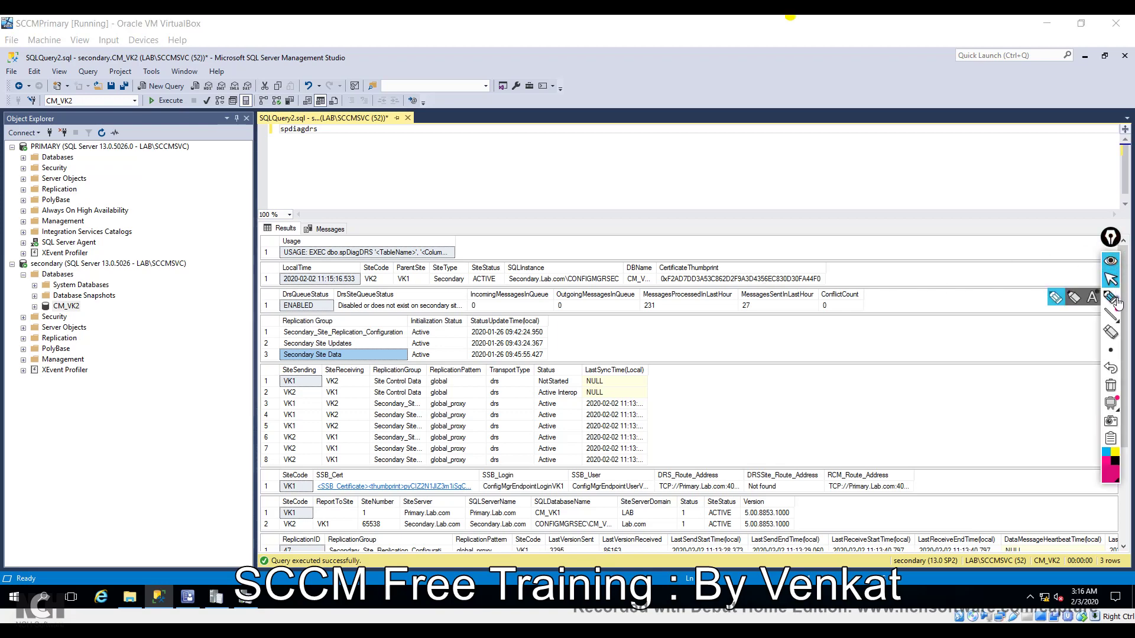
pyautogui.click(1111, 298)
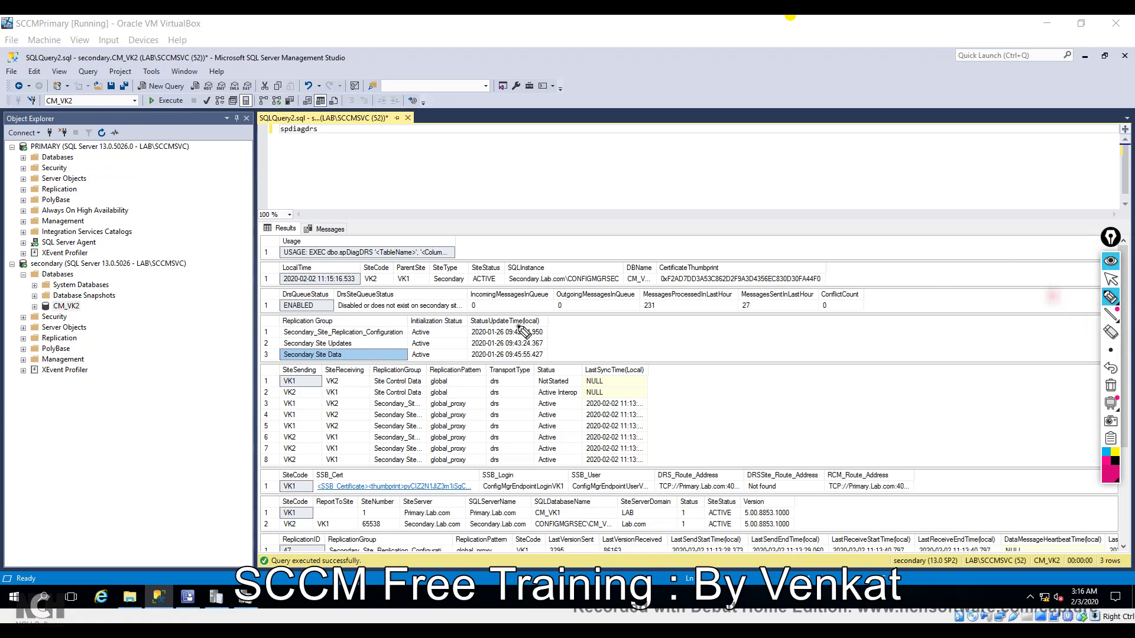
pyautogui.moveTo(358, 353); pyautogui.dragTo(387, 342)
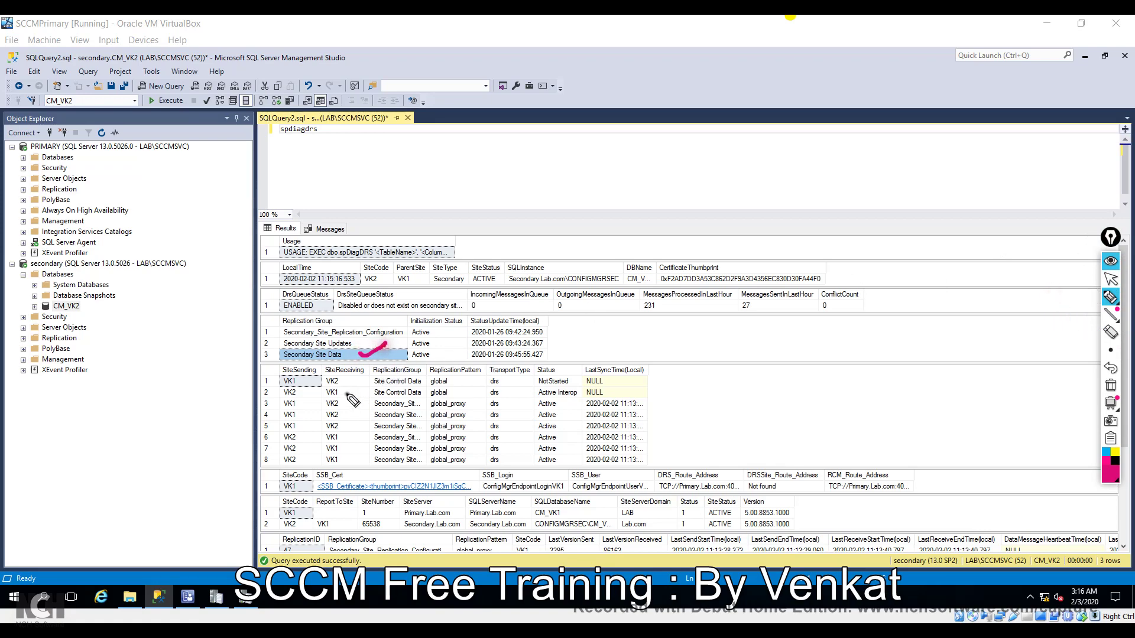
pyautogui.moveTo(731, 342)
pyautogui.mouseDown()
pyautogui.moveTo(729, 384)
pyautogui.moveTo(722, 347)
pyautogui.mouseUp()
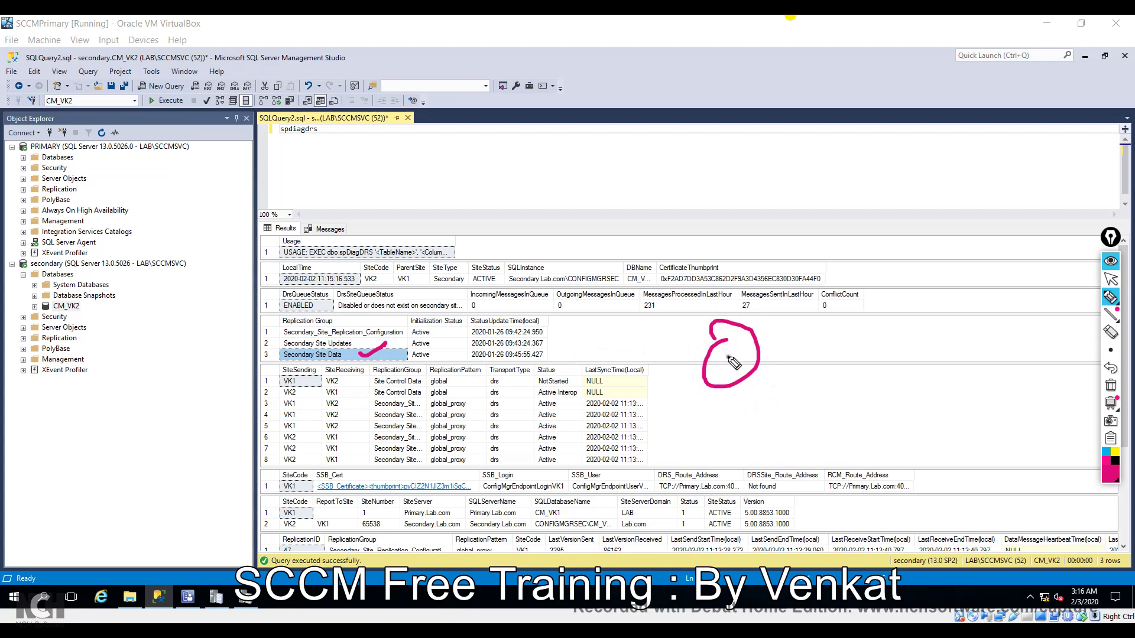
pyautogui.moveTo(738, 354)
pyautogui.mouseDown()
pyautogui.moveTo(789, 331)
pyautogui.moveTo(801, 308)
pyautogui.moveTo(822, 312)
pyautogui.mouseUp()
pyautogui.moveTo(798, 306); pyautogui.dragTo(824, 328)
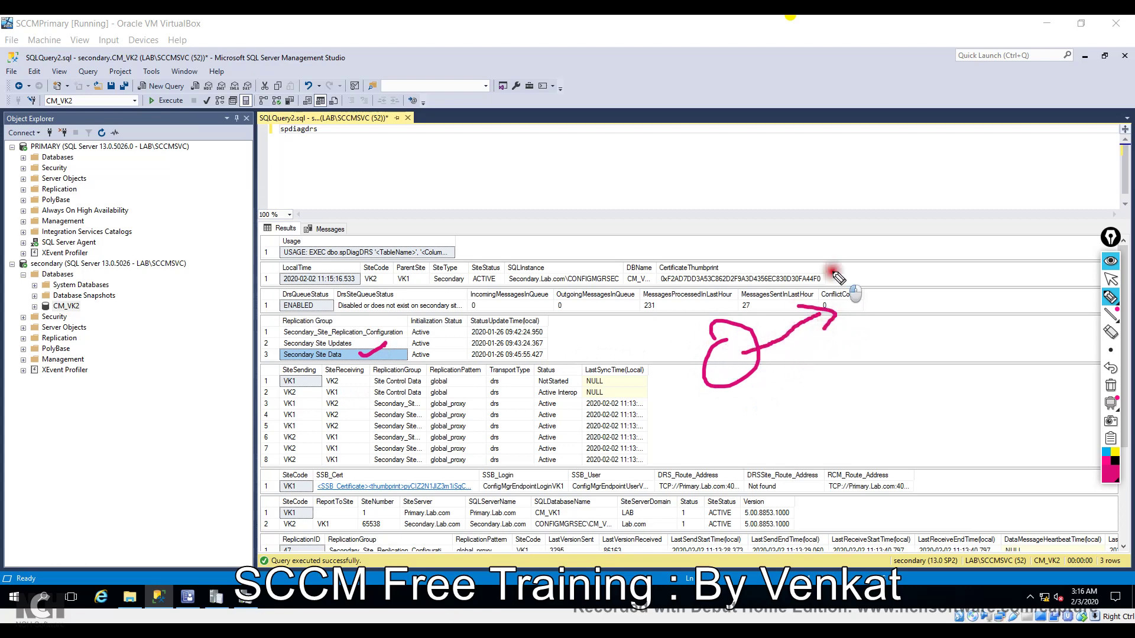
pyautogui.moveTo(833, 272)
pyautogui.mouseDown()
pyautogui.moveTo(842, 330)
pyautogui.moveTo(879, 253)
pyautogui.moveTo(849, 335)
pyautogui.mouseUp()
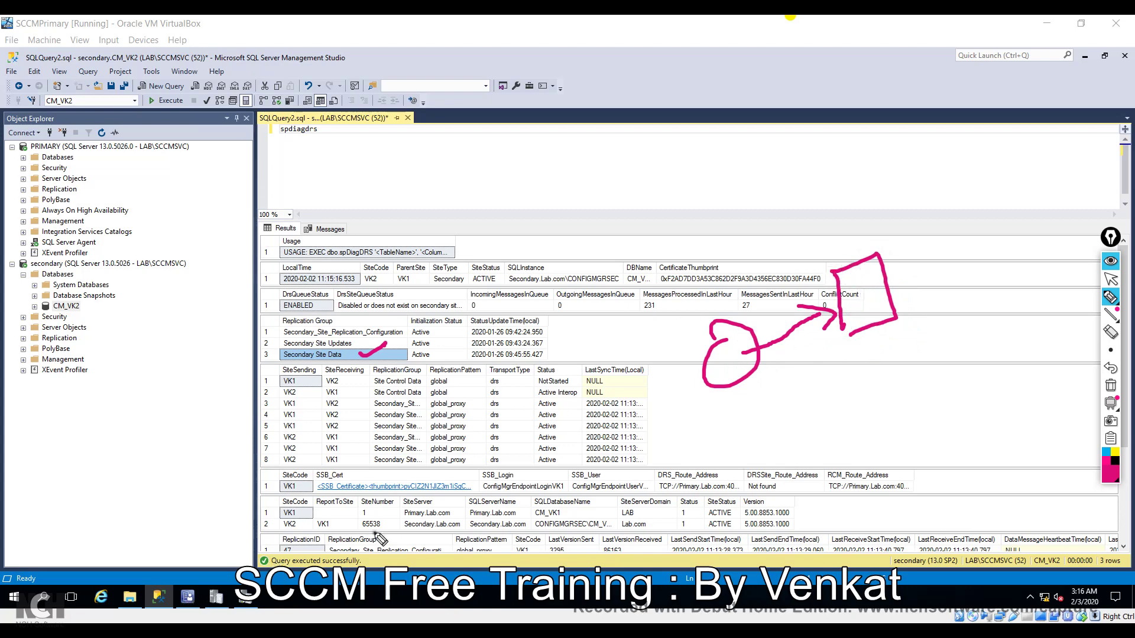
pyautogui.click(1110, 279)
pyautogui.click(1111, 331)
pyautogui.moveTo(901, 296); pyautogui.dragTo(695, 370)
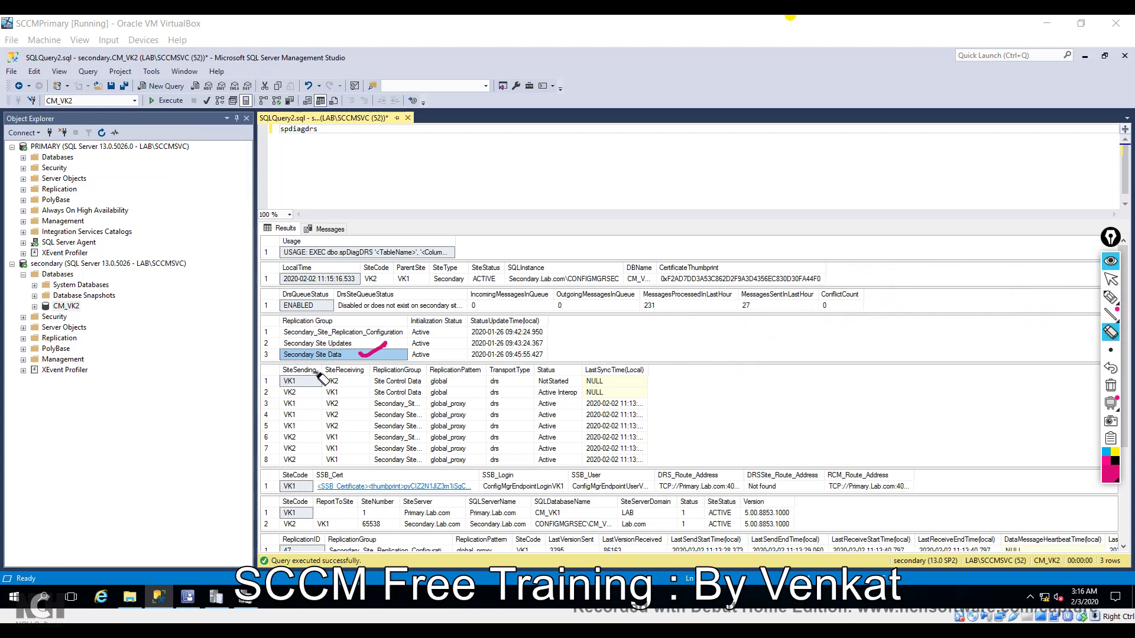
pyautogui.moveTo(372, 337)
pyautogui.mouseDown()
pyautogui.moveTo(365, 373)
pyautogui.moveTo(357, 358)
pyautogui.mouseUp()
pyautogui.click(1111, 279)
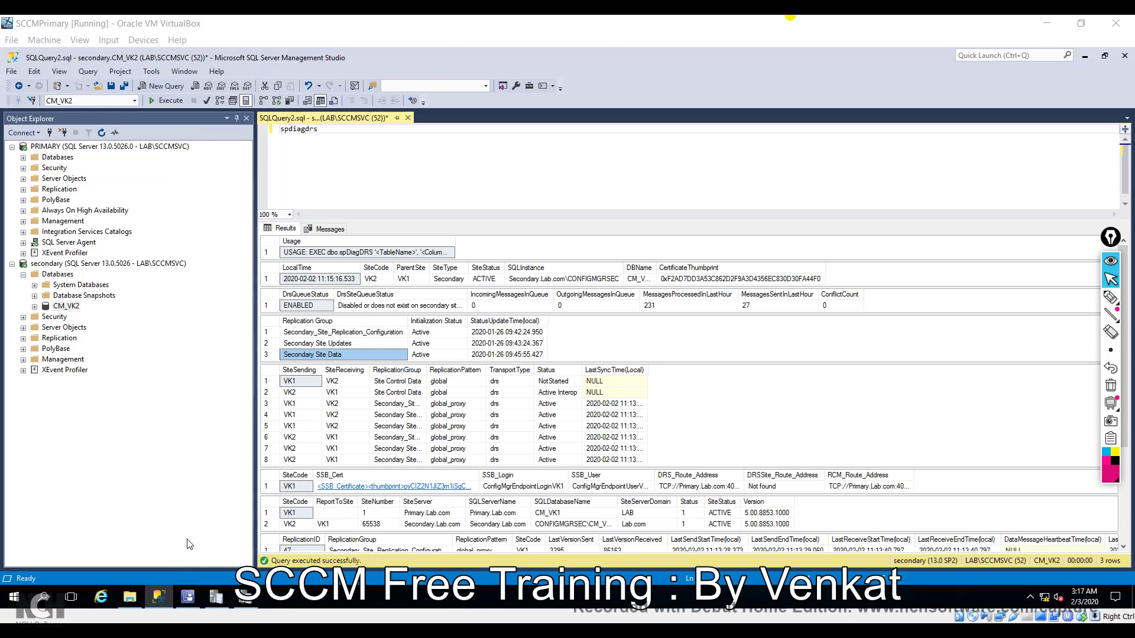
# Step: Copy the Secondary_Site_Replication_Configuration group name again and switch to the Secondary VM
pyautogui.click(363, 332)
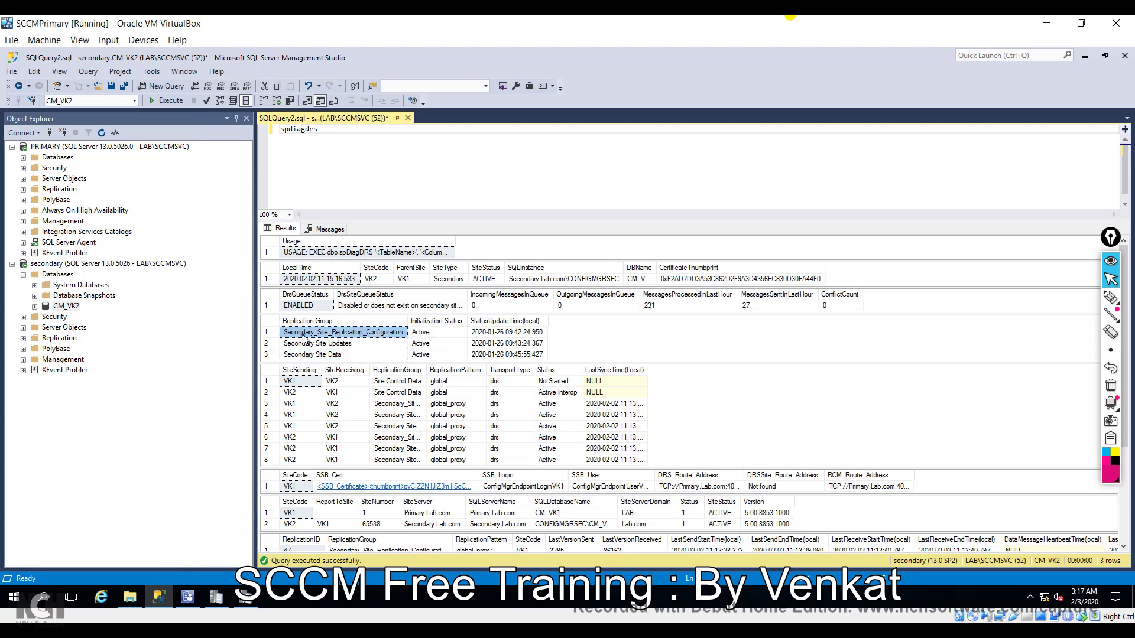
pyautogui.rightClick(306, 336)
pyautogui.click(337, 343)
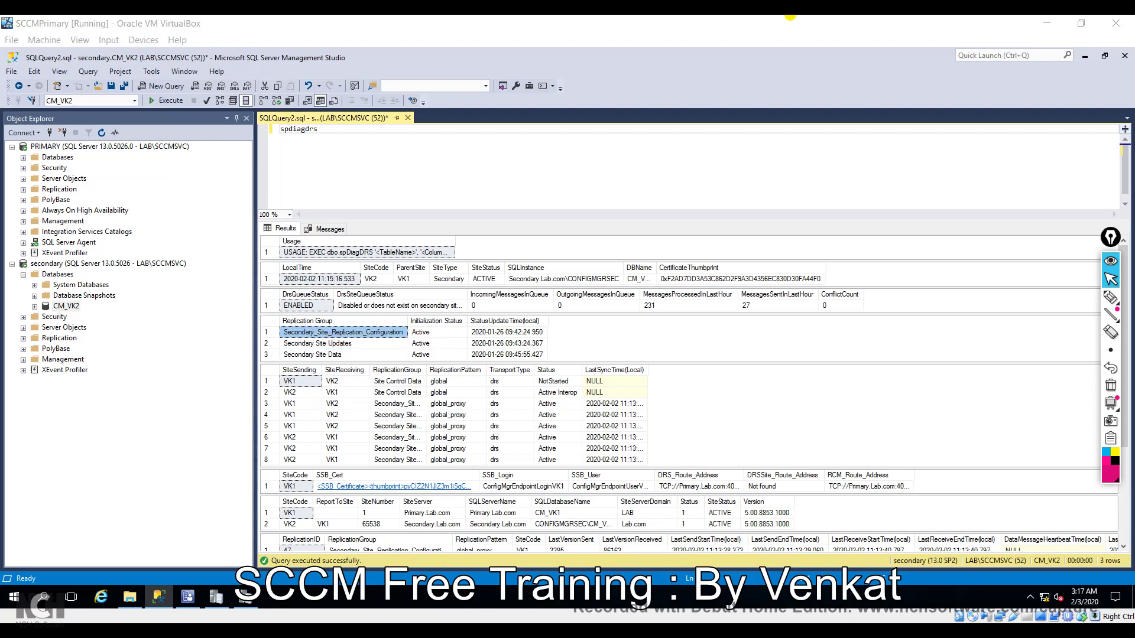
pyautogui.moveTo(323, 627)
pyautogui.click(400, 549)
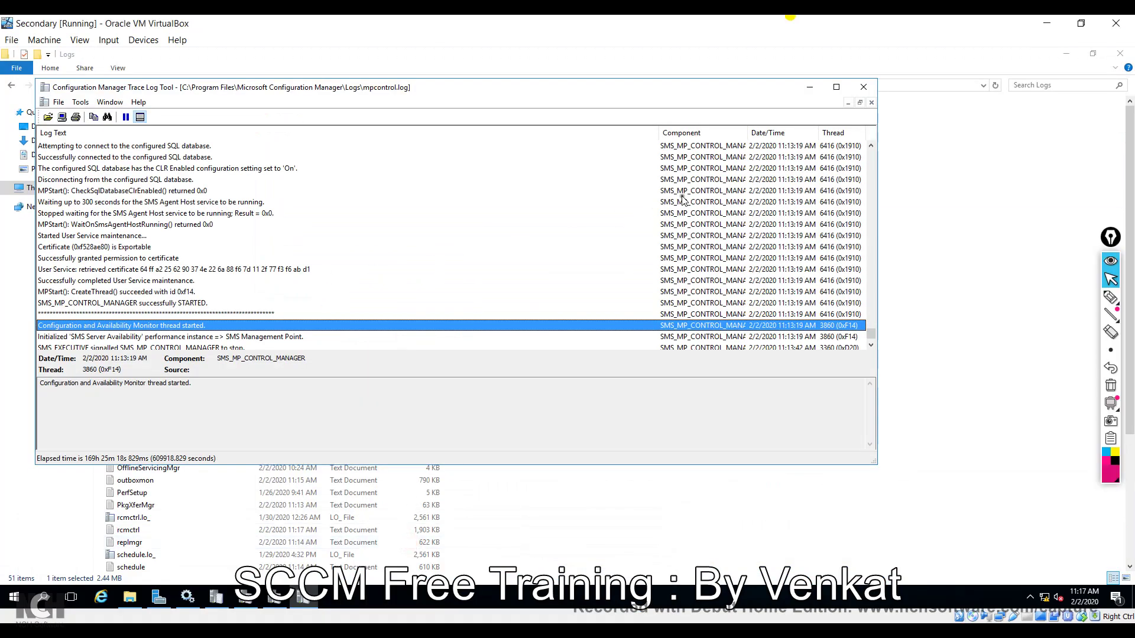
# Step: Minimize the Trace Log and Services windows and enter the Configuration Manager inboxes folder
pyautogui.click(809, 87)
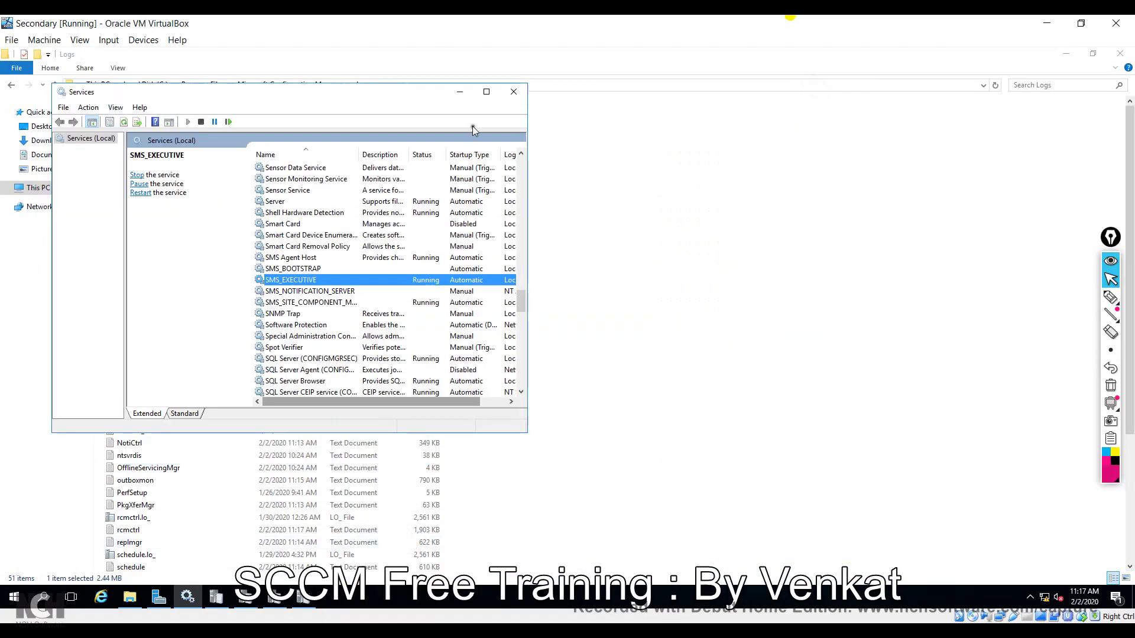
pyautogui.click(461, 94)
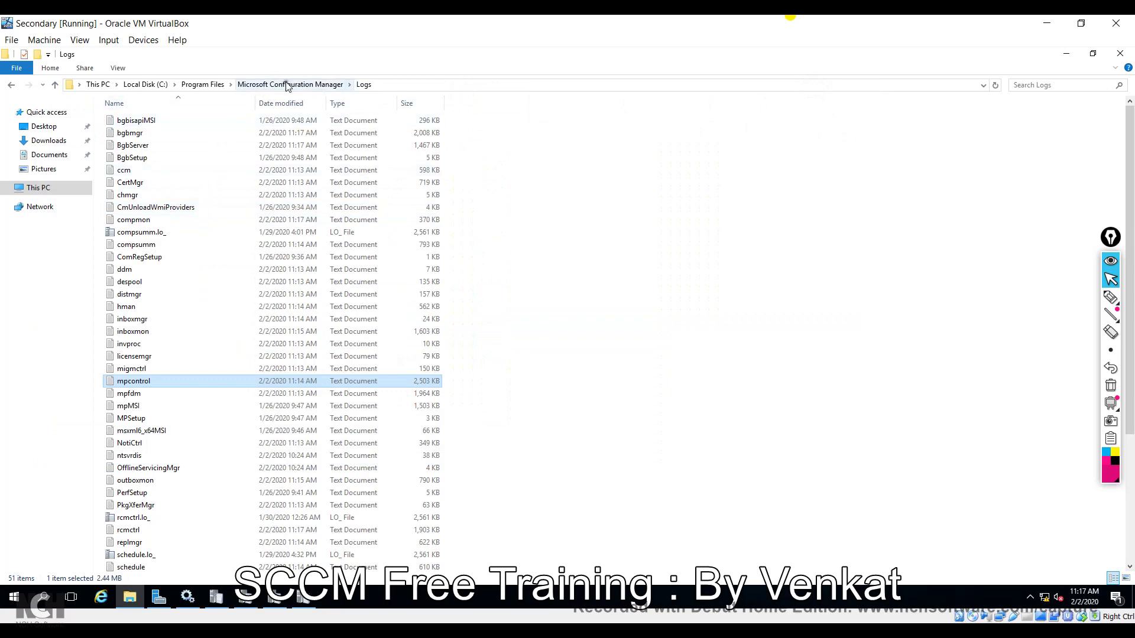
pyautogui.click(285, 84)
pyautogui.doubleClick(152, 257)
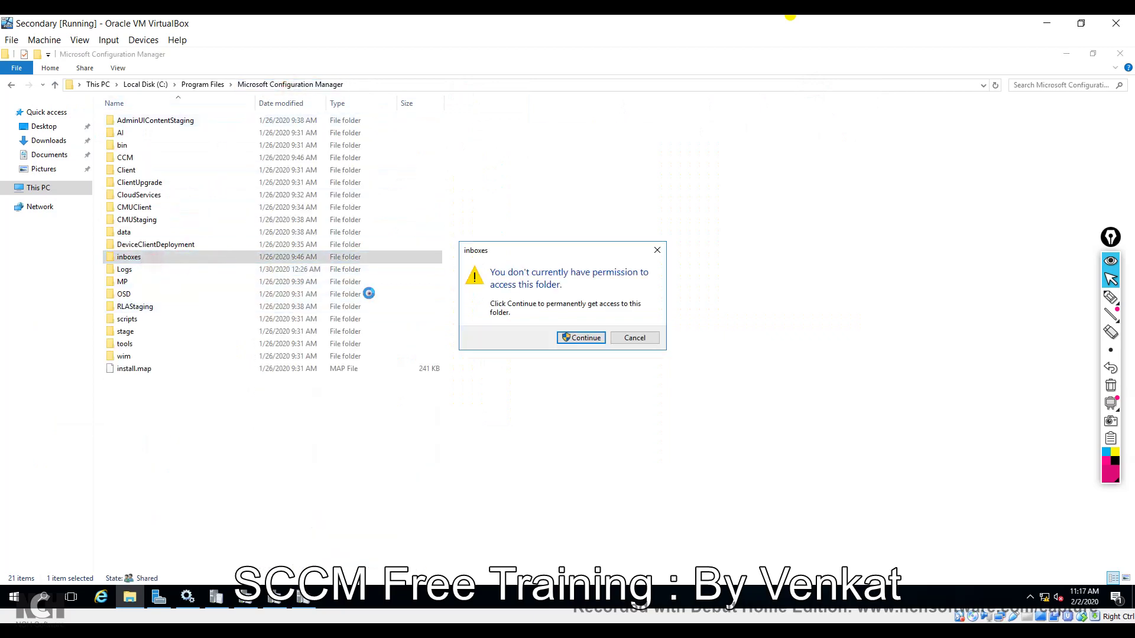
pyautogui.click(576, 338)
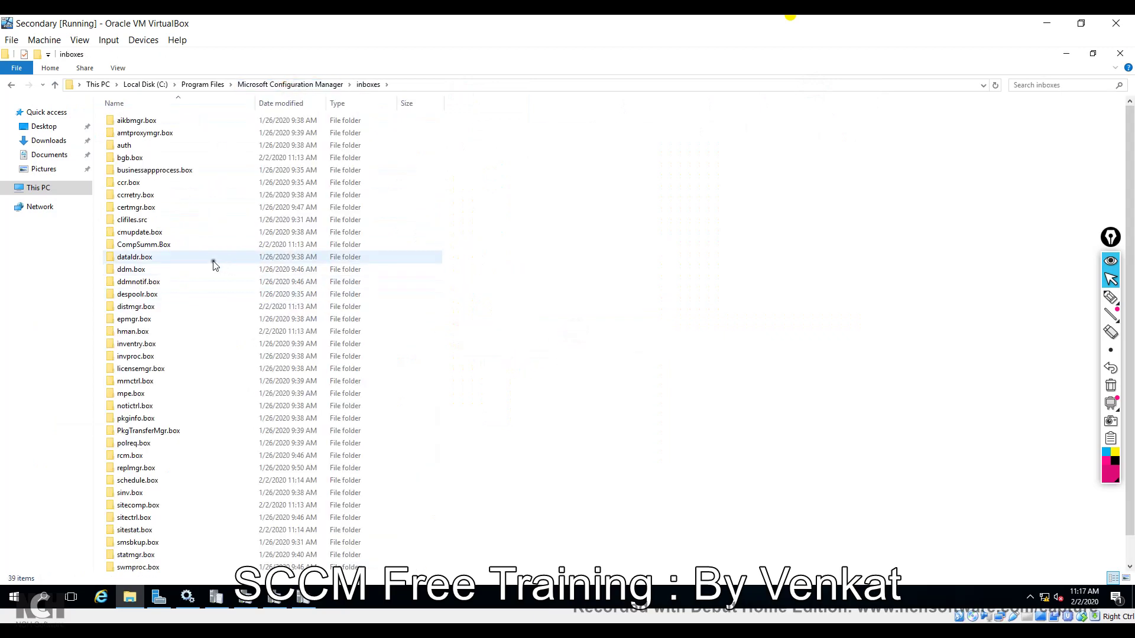
# Step: Open the rcm.box inbox folder
pyautogui.click(205, 260)
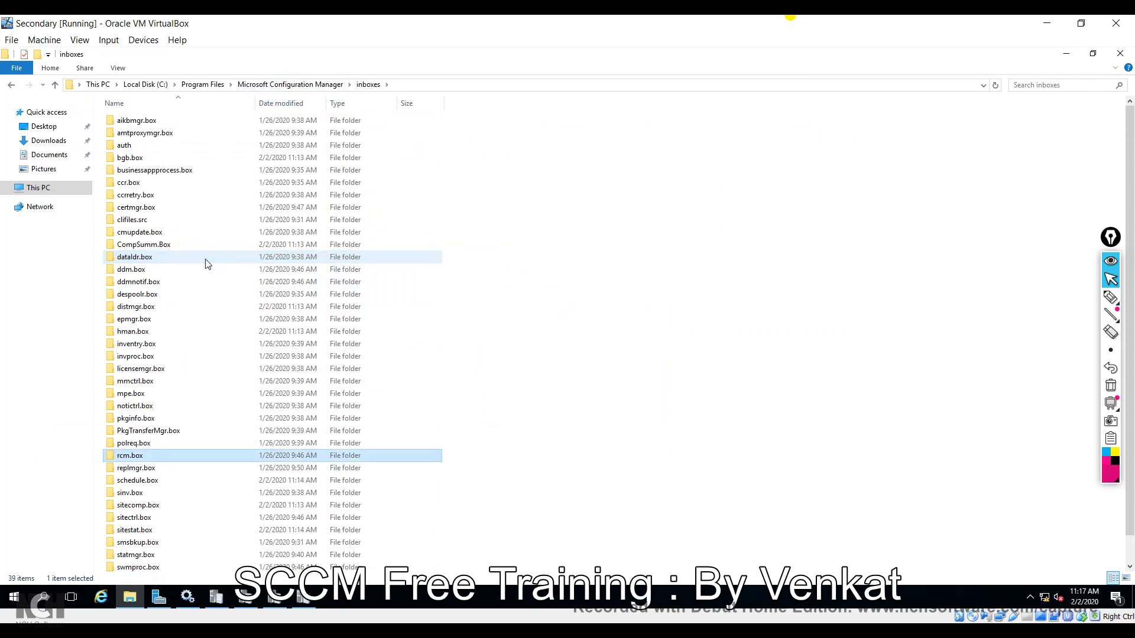
pyautogui.click(152, 456)
pyautogui.doubleClick(152, 457)
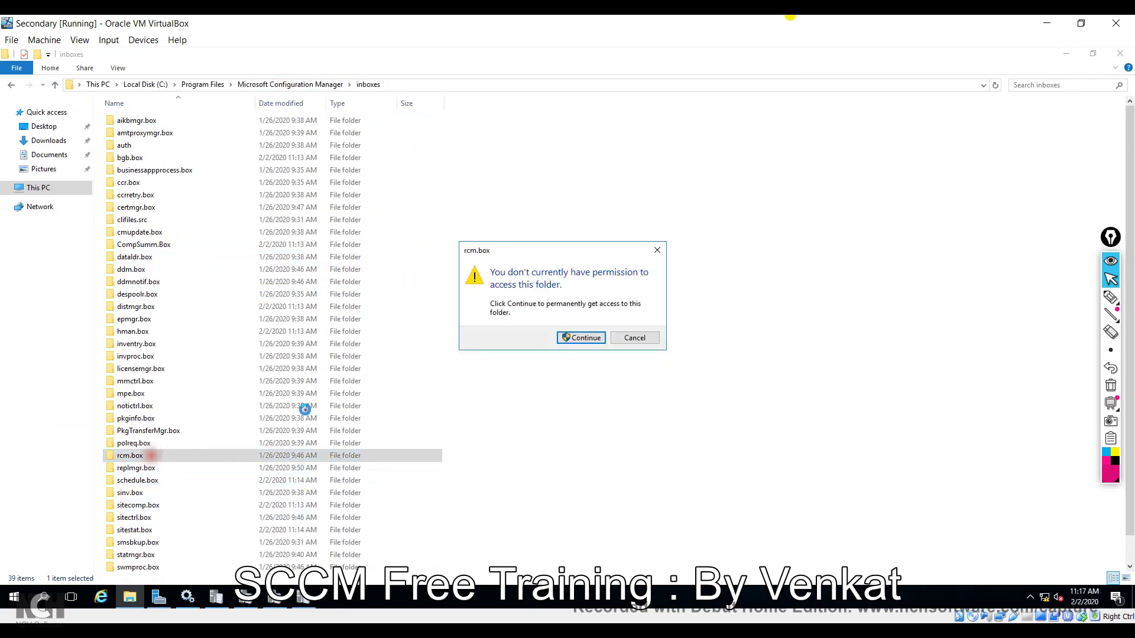
# Step: Grant access to rcm.box and create a new text document inside it
pyautogui.click(577, 337)
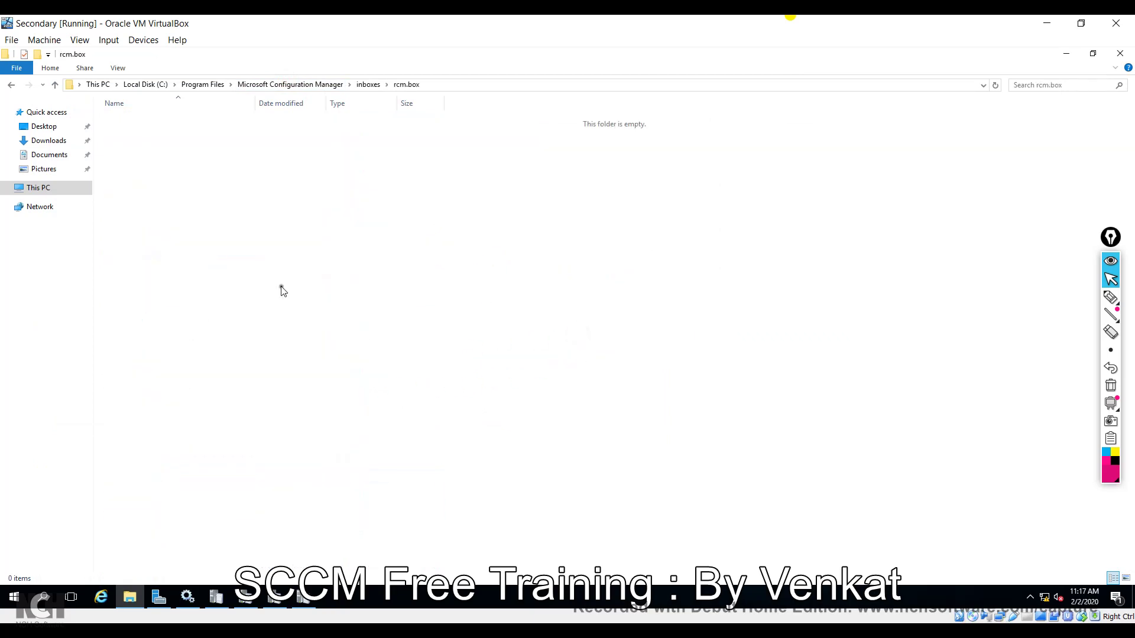
pyautogui.rightClick(329, 243)
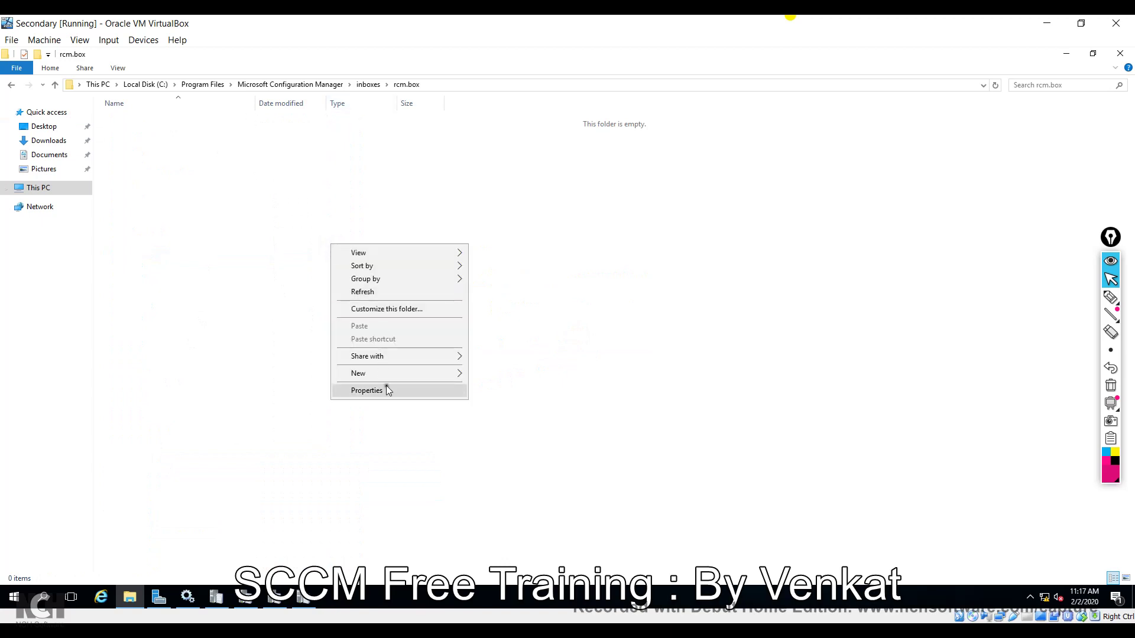
pyautogui.click(388, 375)
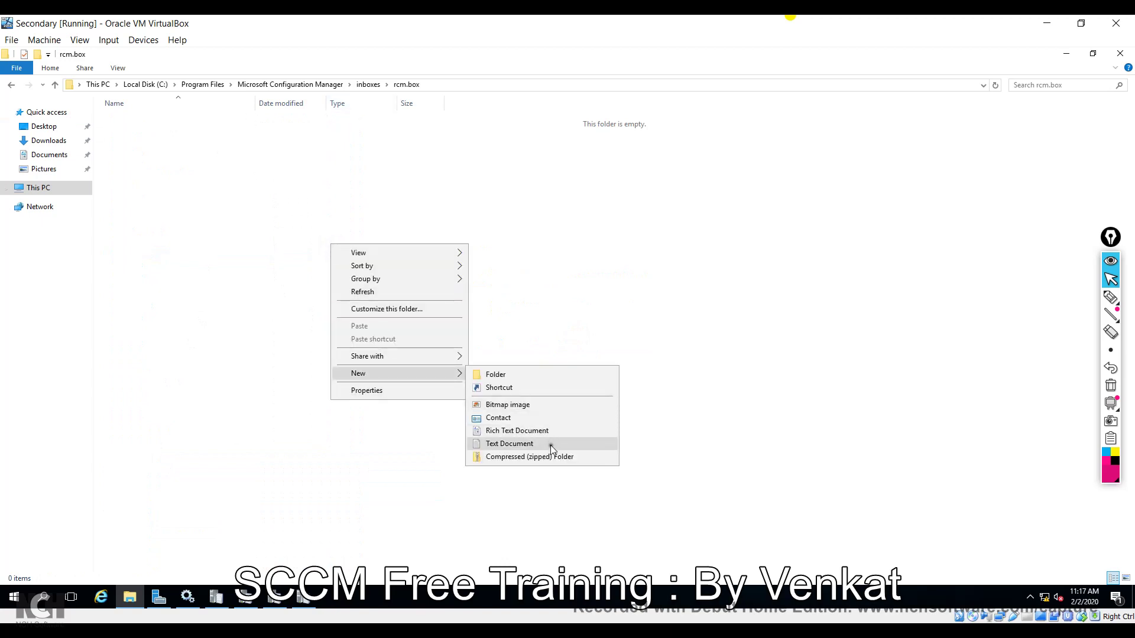
pyautogui.click(551, 445)
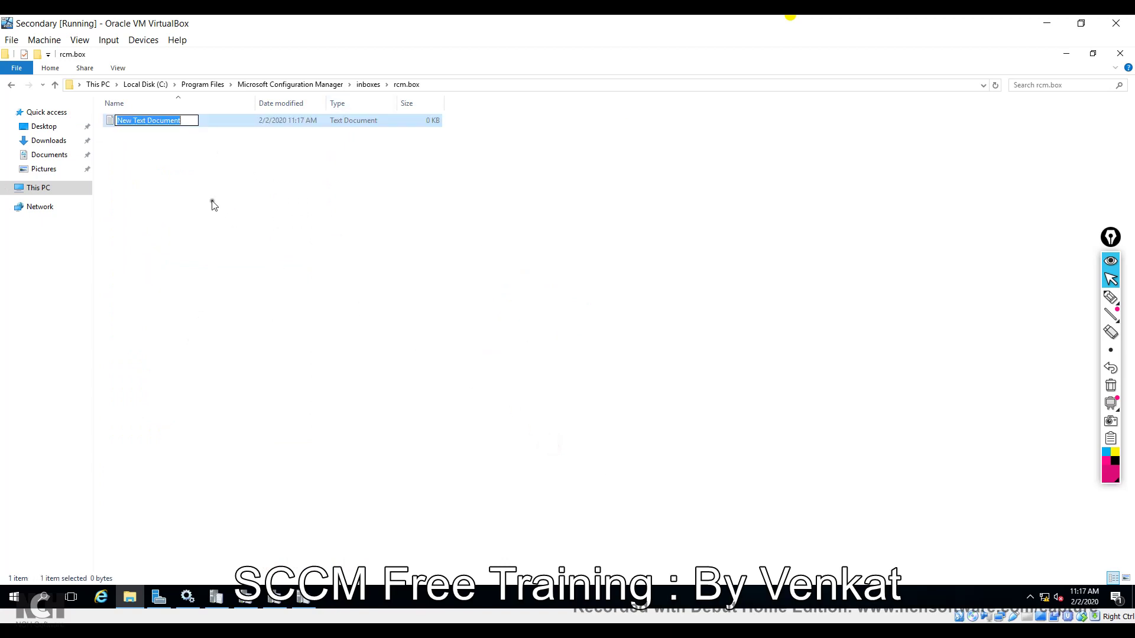
# Step: Show file name extensions and rename the document to Secondary_Site_Replication_Configuration.PUB
pyautogui.click(118, 68)
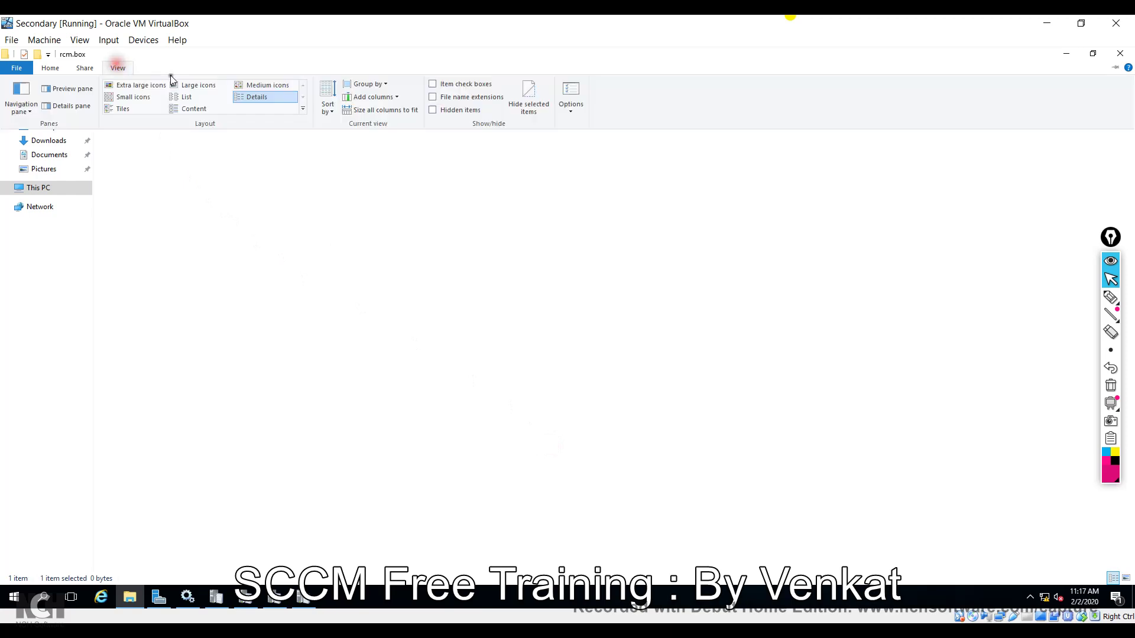
pyautogui.click(463, 101)
pyautogui.click(131, 120)
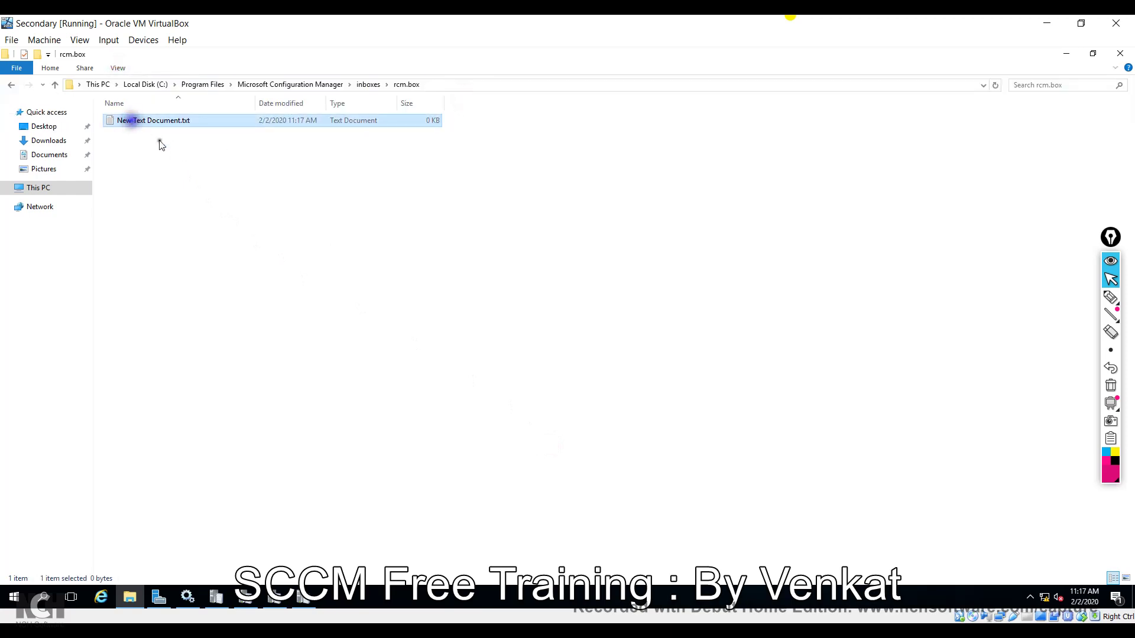
pyautogui.rightClick(122, 116)
pyautogui.click(189, 303)
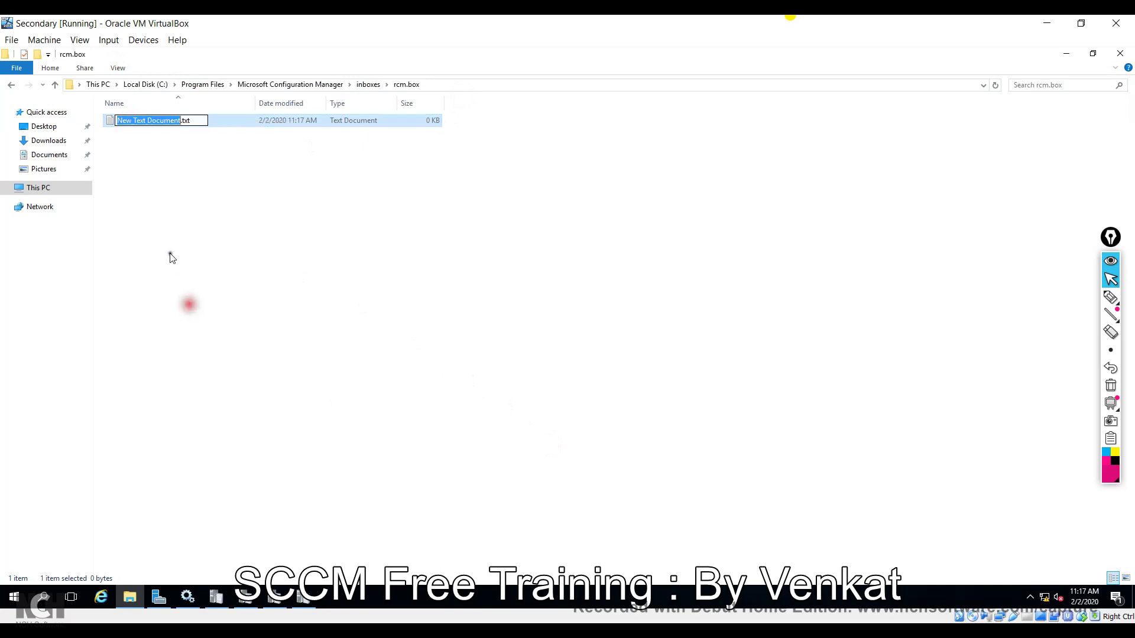
pyautogui.rightClick(139, 120)
pyautogui.click(175, 170)
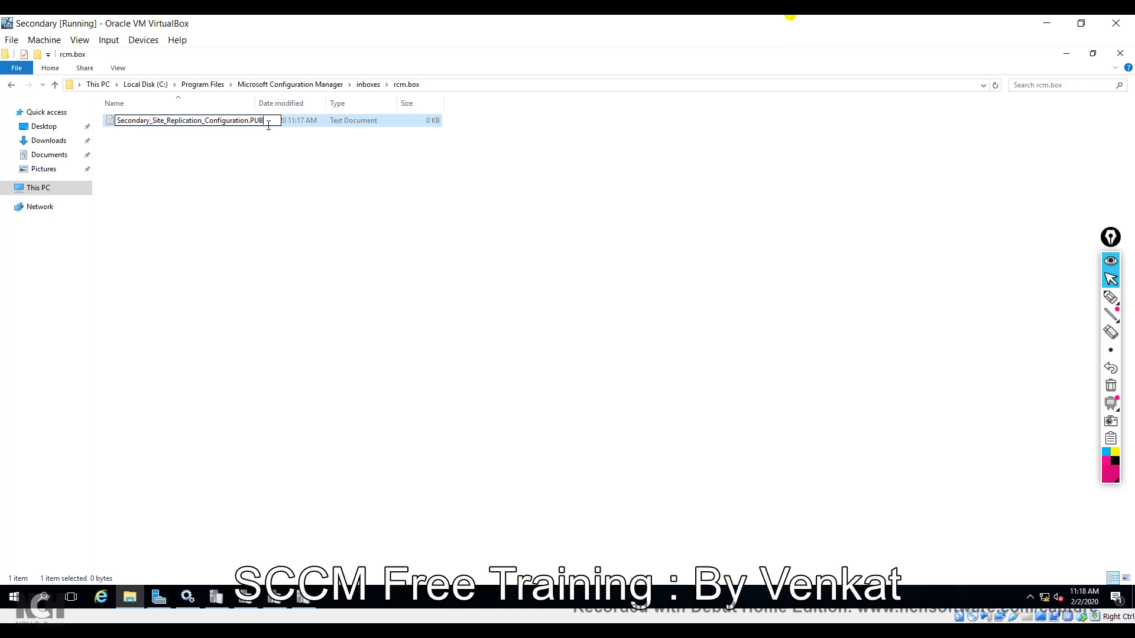
pyautogui.press('Return')
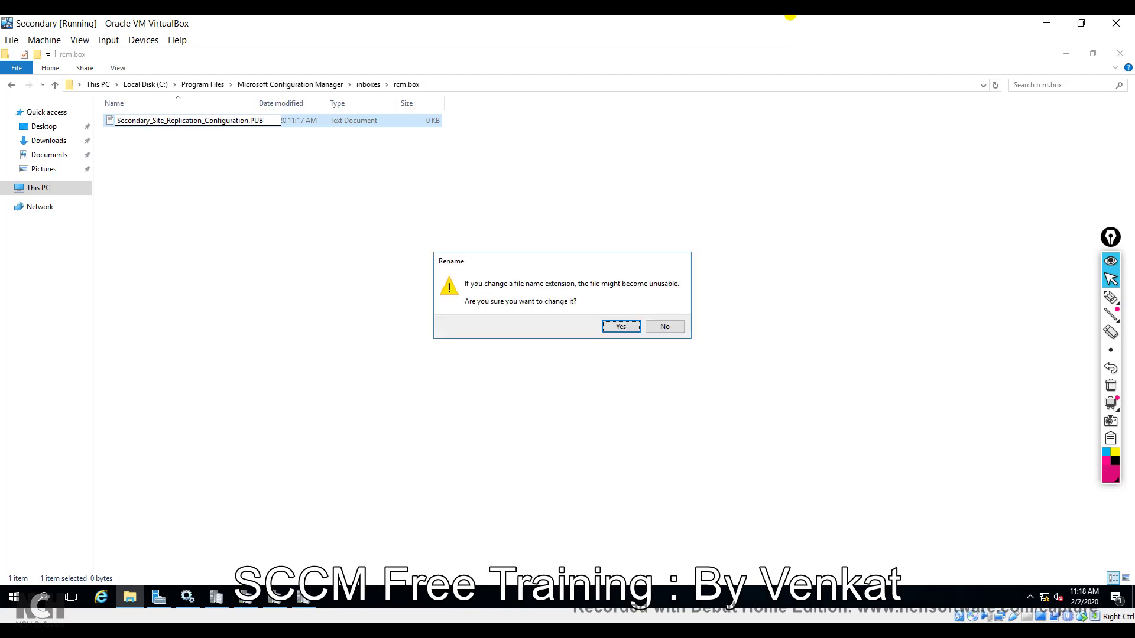
# Step: On SCCMPrimary, check the replication groups' initialization details in Database Replication
pyautogui.moveTo(374, 621)
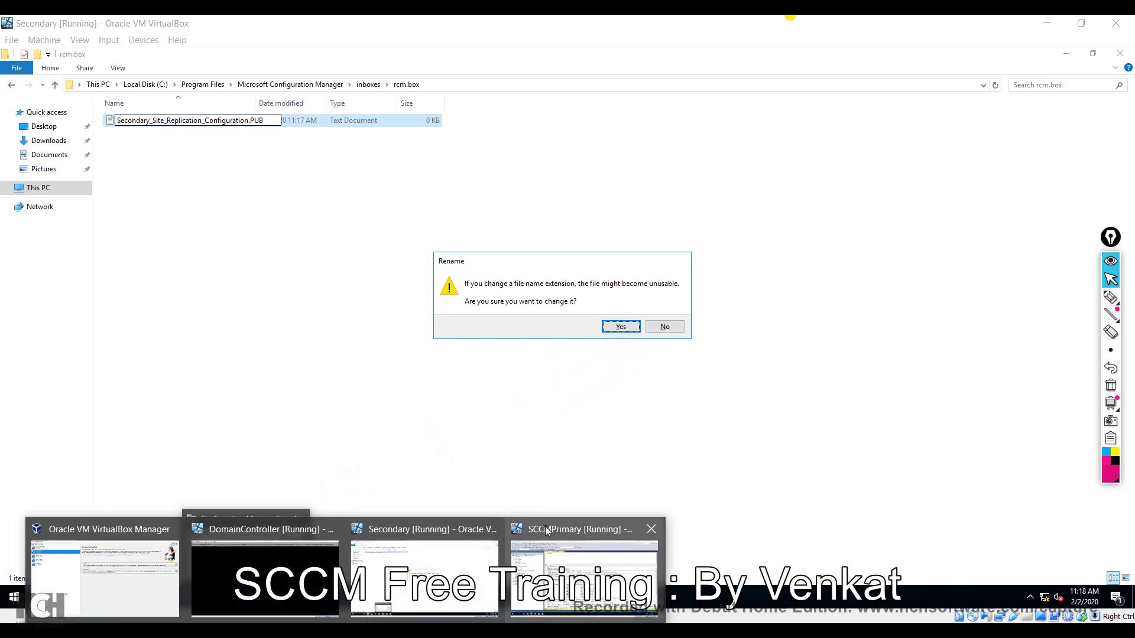
pyautogui.click(545, 526)
pyautogui.click(187, 597)
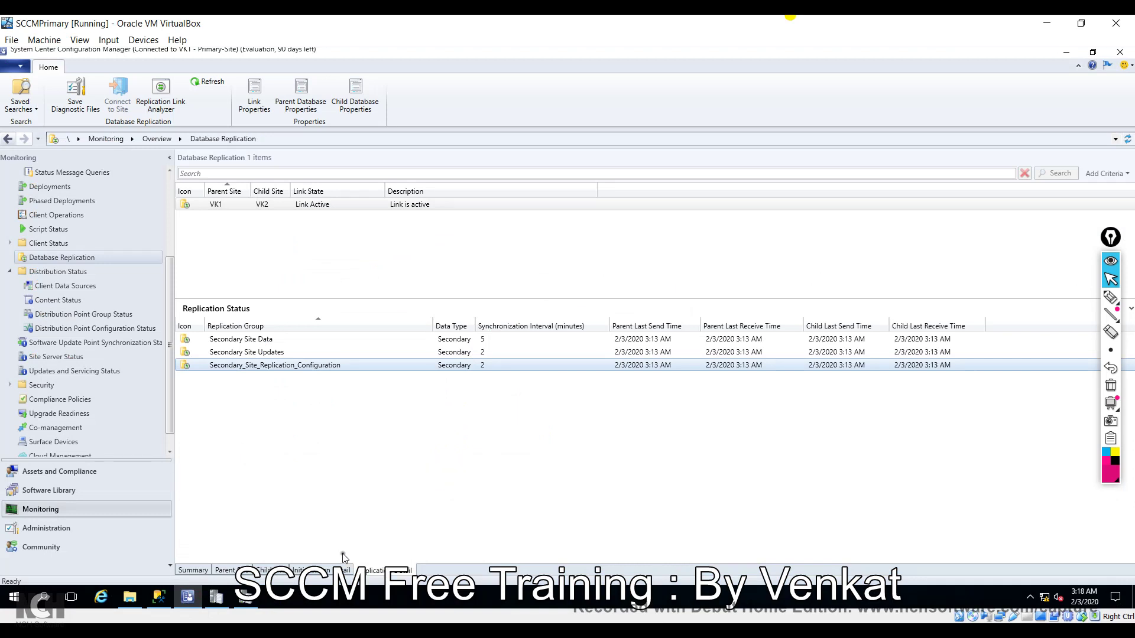
pyautogui.click(328, 571)
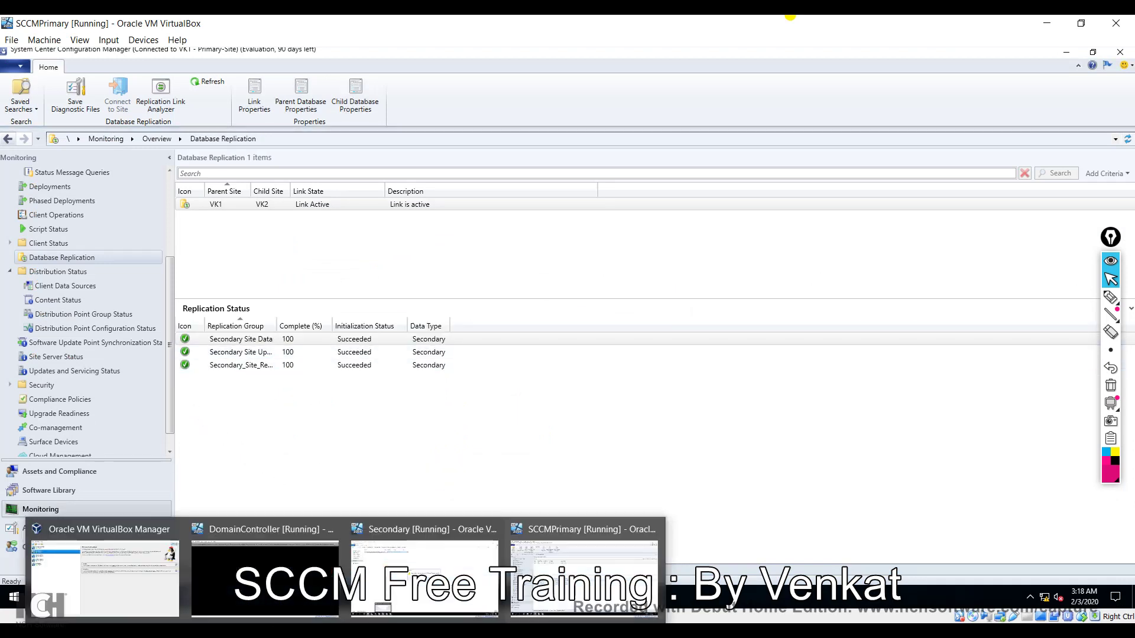
# Step: Back on the Secondary VM, confirm the .PUB extension change and refresh rcm.box
pyautogui.click(475, 572)
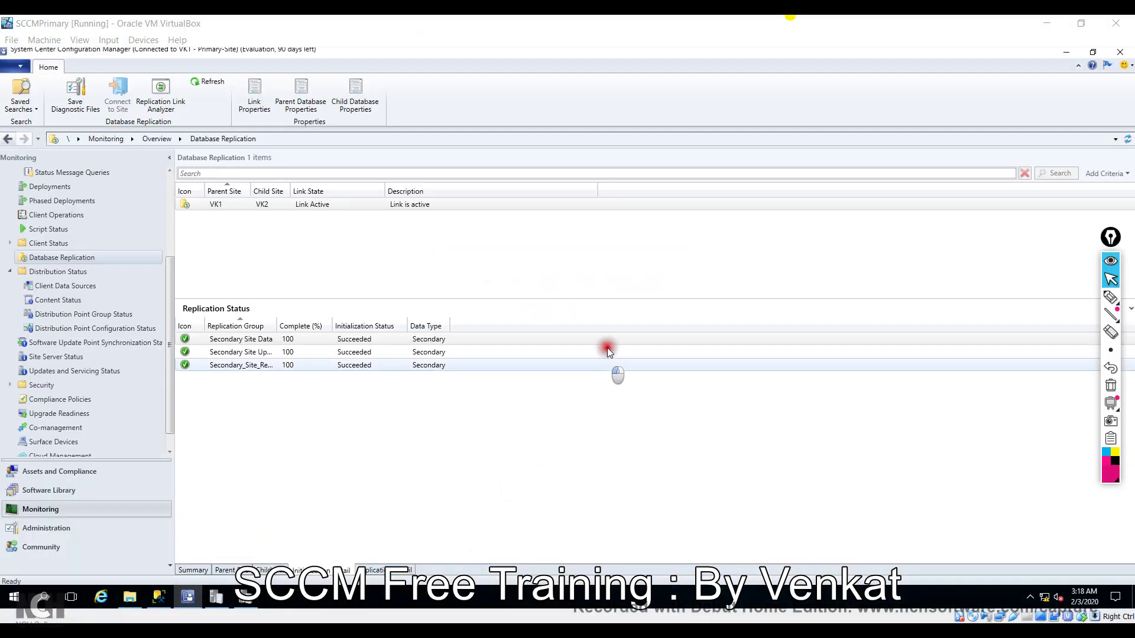
pyautogui.moveTo(425, 618)
pyautogui.click(462, 562)
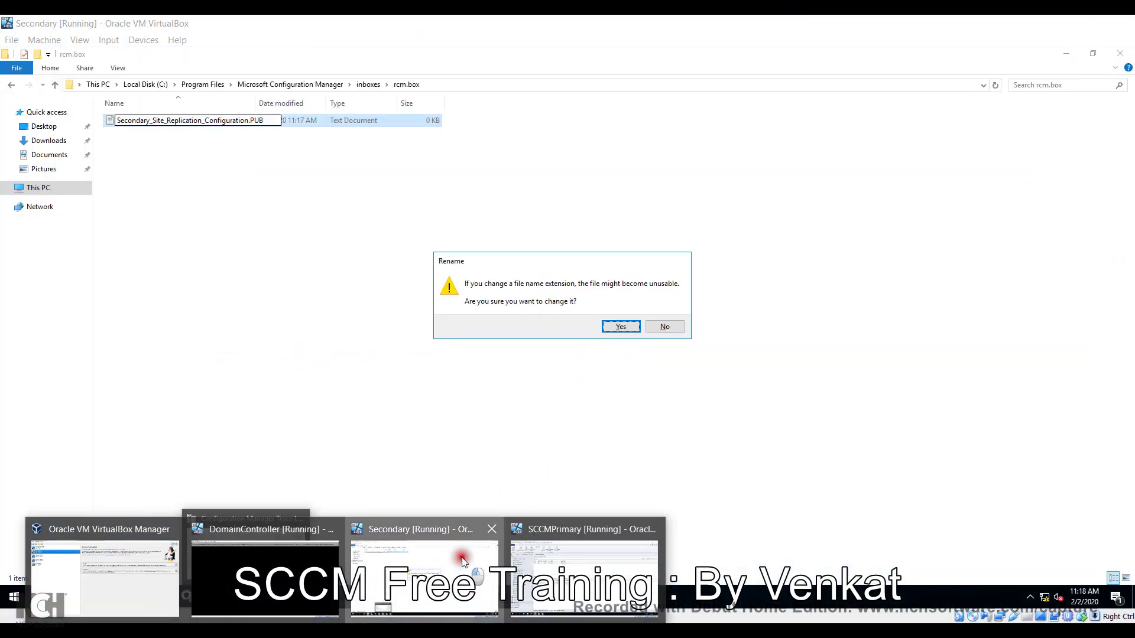
pyautogui.click(616, 326)
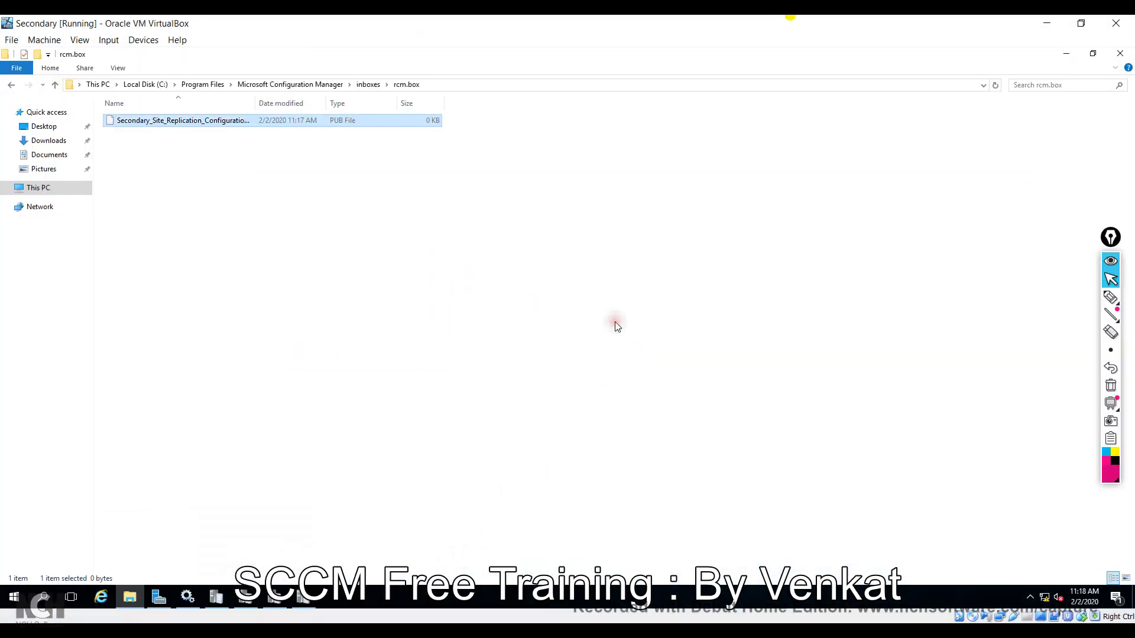
pyautogui.rightClick(328, 229)
pyautogui.click(356, 277)
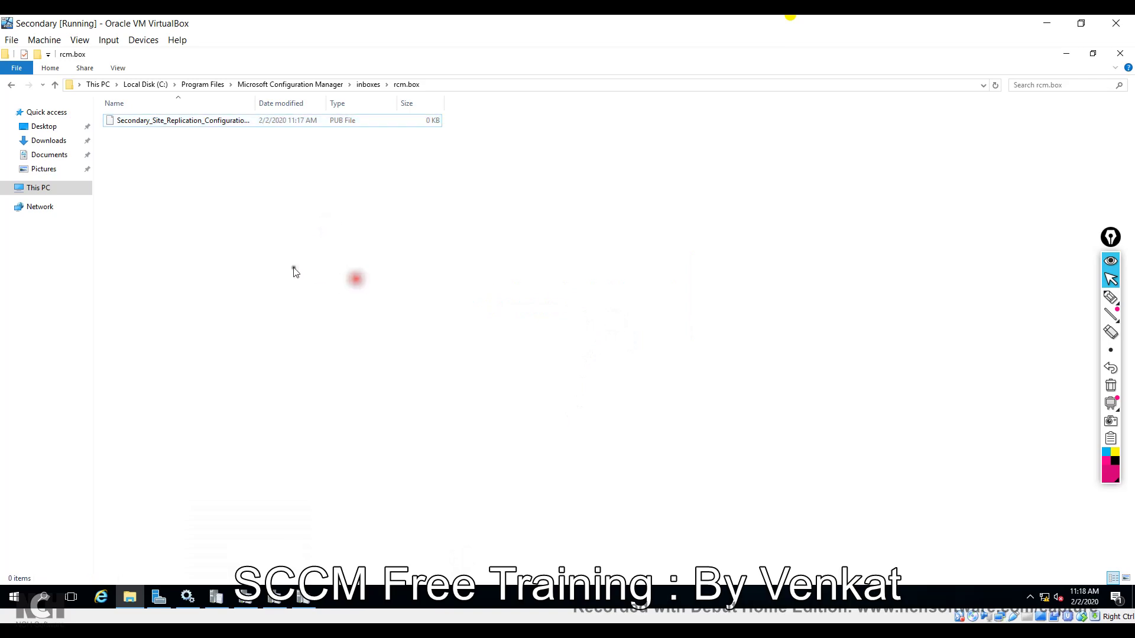
# Step: Review replmgr.log's newest entries, including low-priority replication scanning and the replication manager stop
pyautogui.click(276, 597)
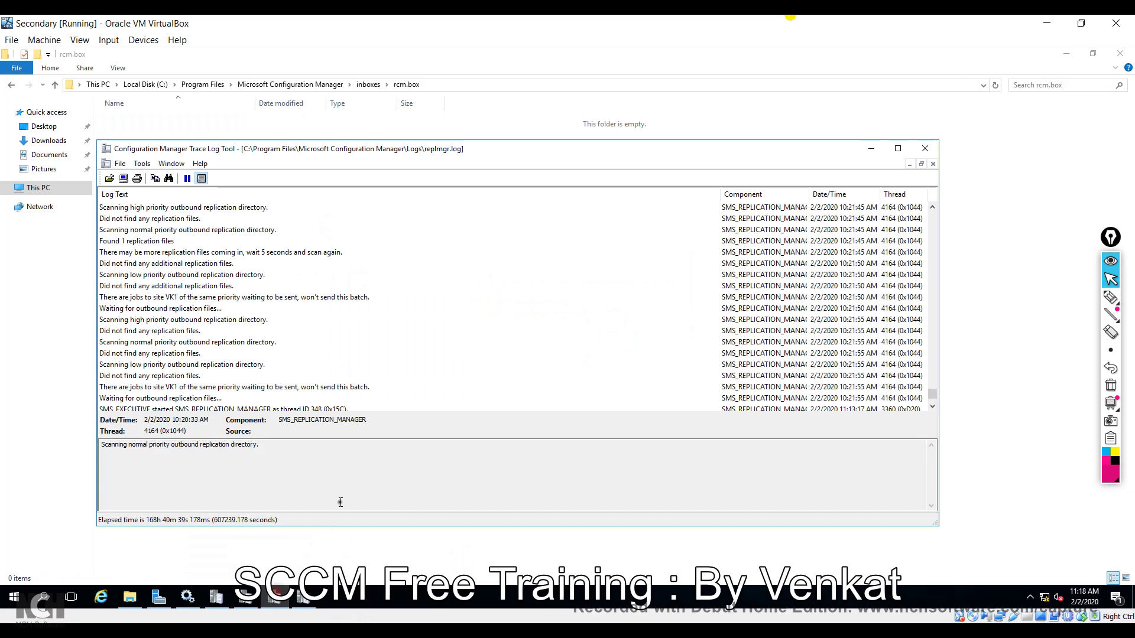
pyautogui.click(403, 276)
pyautogui.scroll(-10, 406, 278)
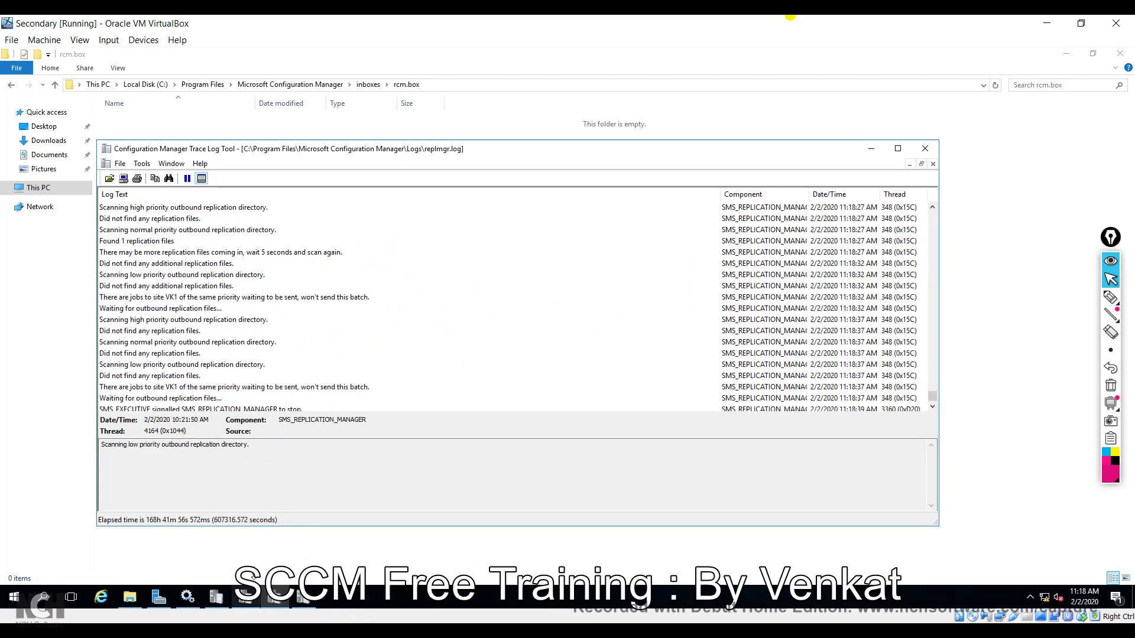
pyautogui.click(272, 409)
pyautogui.scroll(-1, 263, 331)
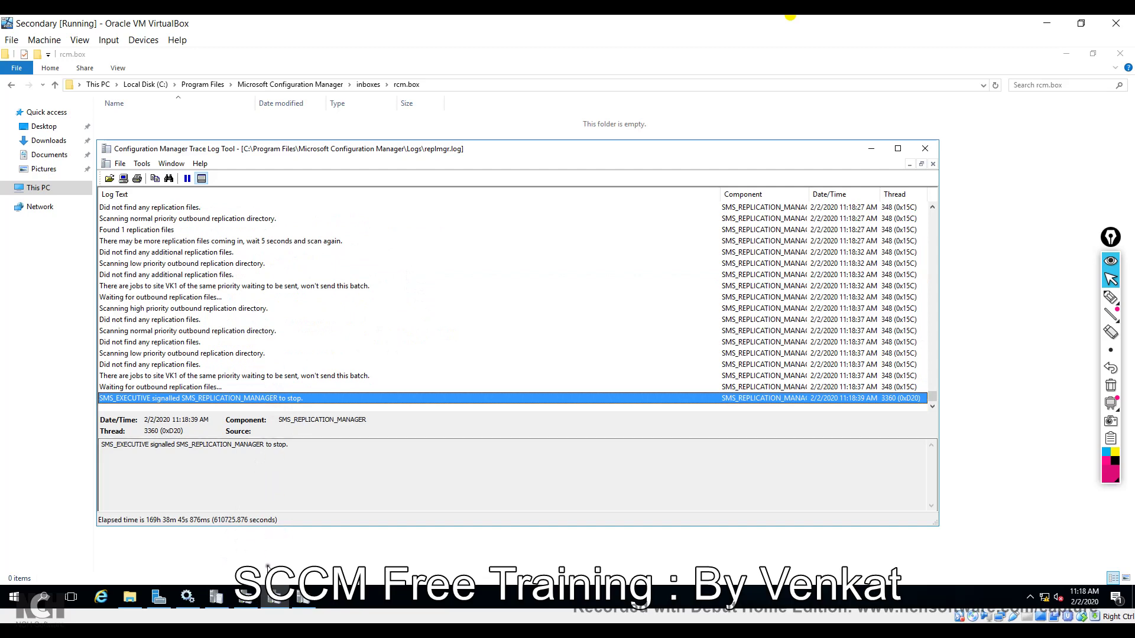
# Step: Check the ConfigMgrDRSQueue status change in rcmctrl.log, then switch to the SCCMPrimary VM
pyautogui.click(244, 598)
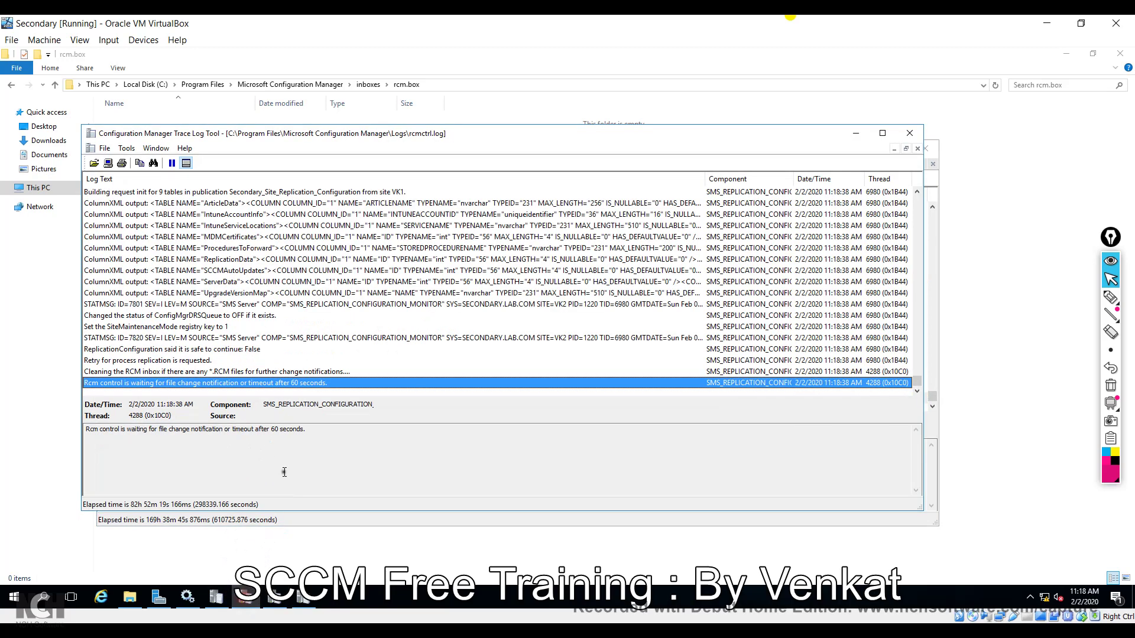
pyautogui.click(243, 315)
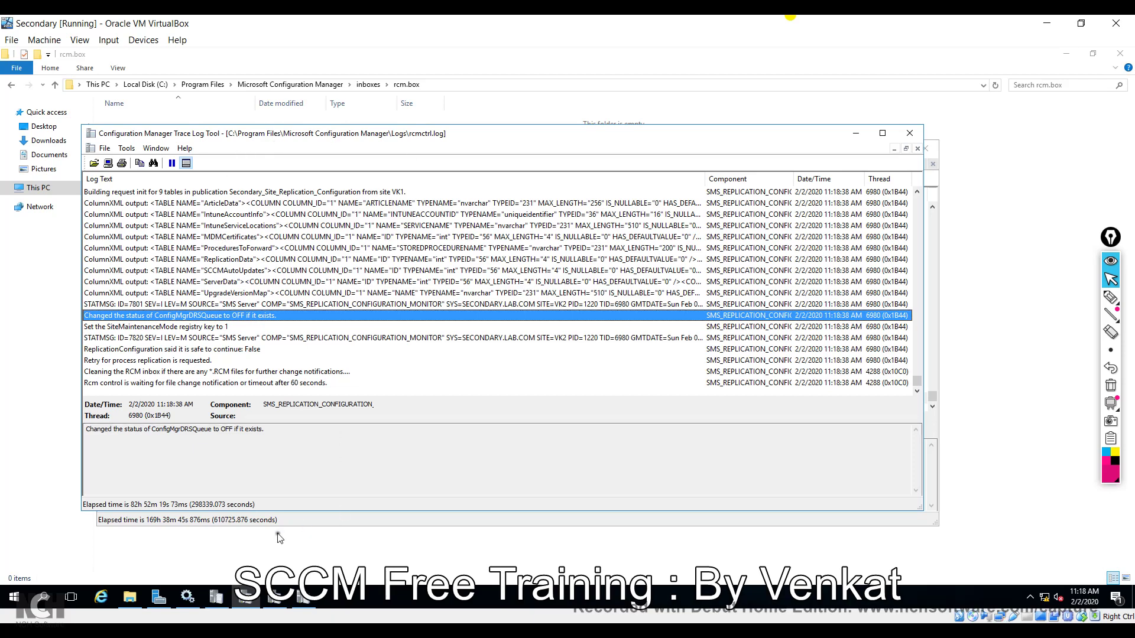
pyautogui.click(349, 632)
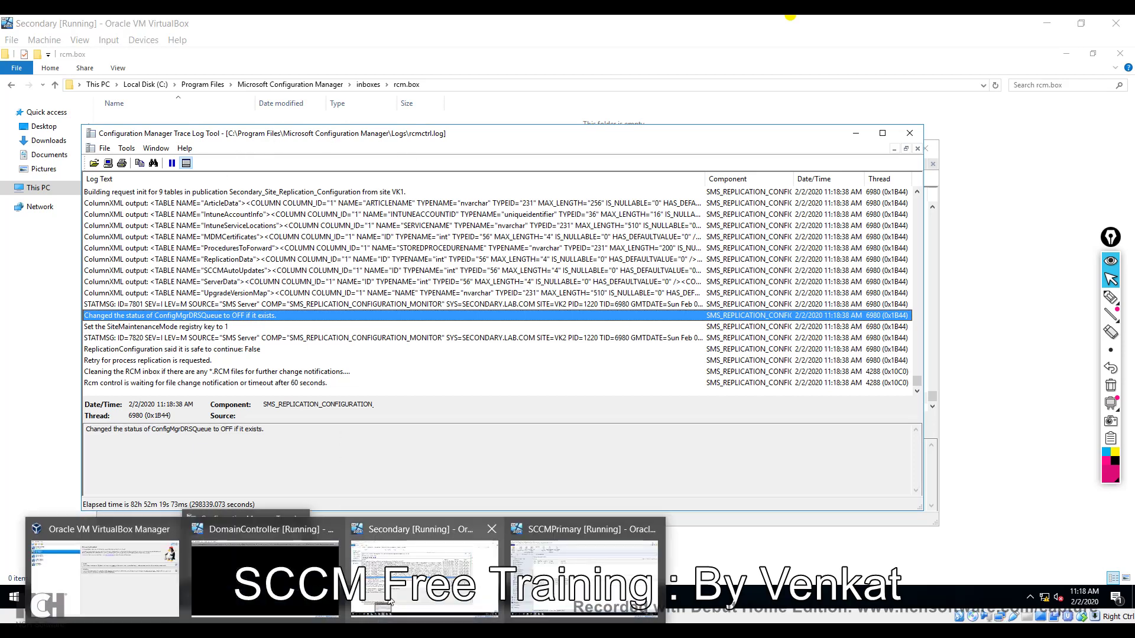
pyautogui.click(617, 570)
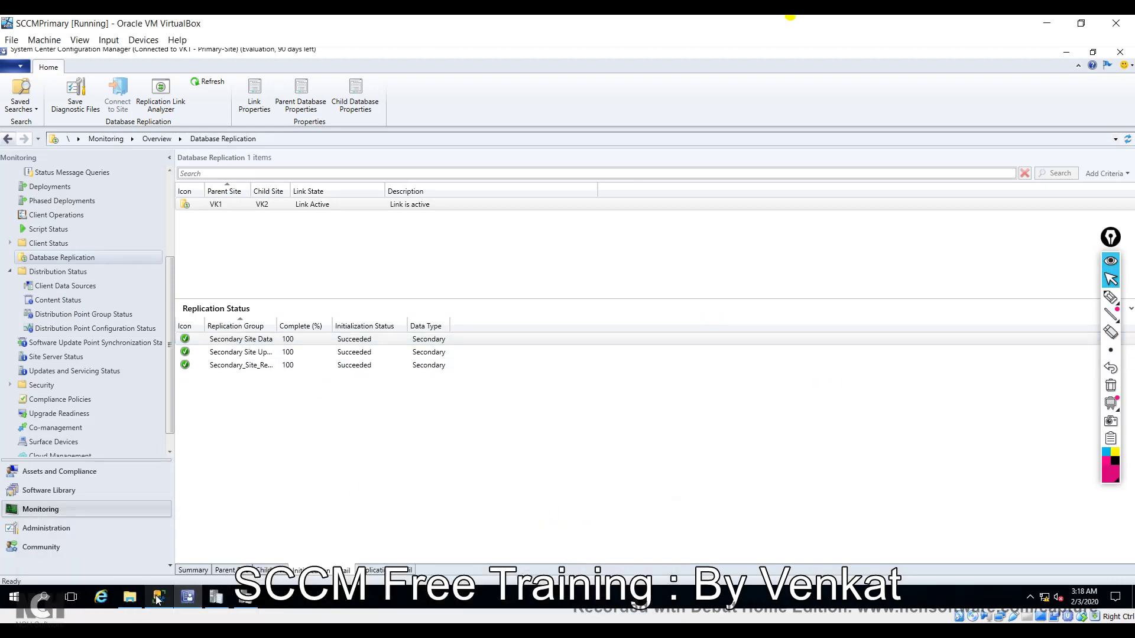
# Step: Rerun spdiagdrs and draw marks on PackageCreated and MAINTENANCE_MODE in the results
pyautogui.click(187, 597)
pyautogui.click(166, 101)
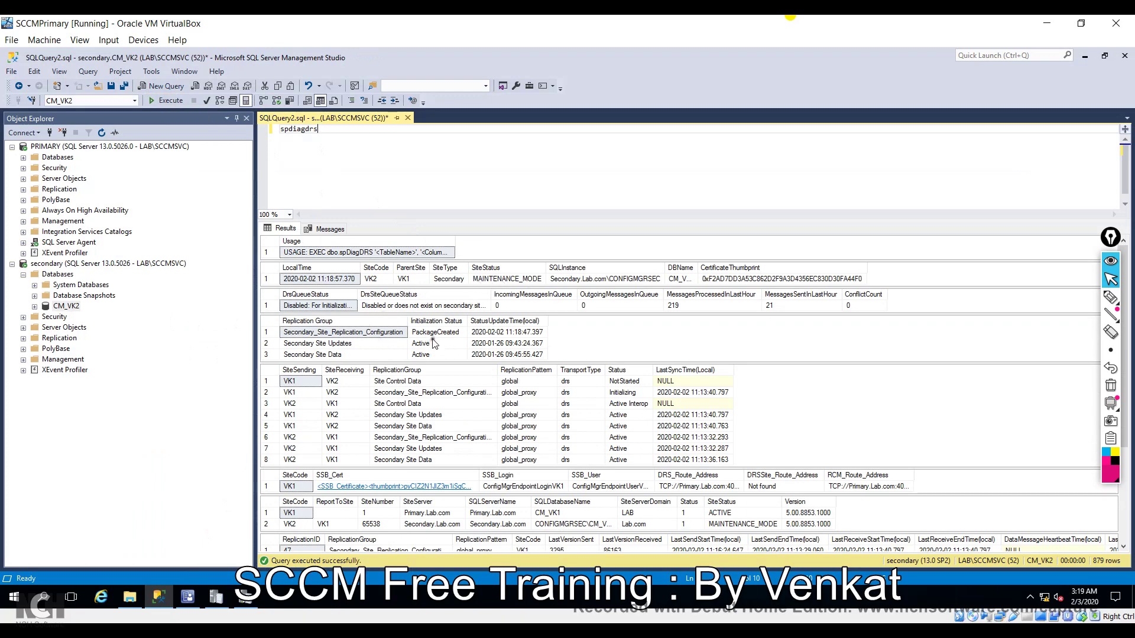
pyautogui.click(1110, 299)
pyautogui.moveTo(454, 336); pyautogui.dragTo(471, 326)
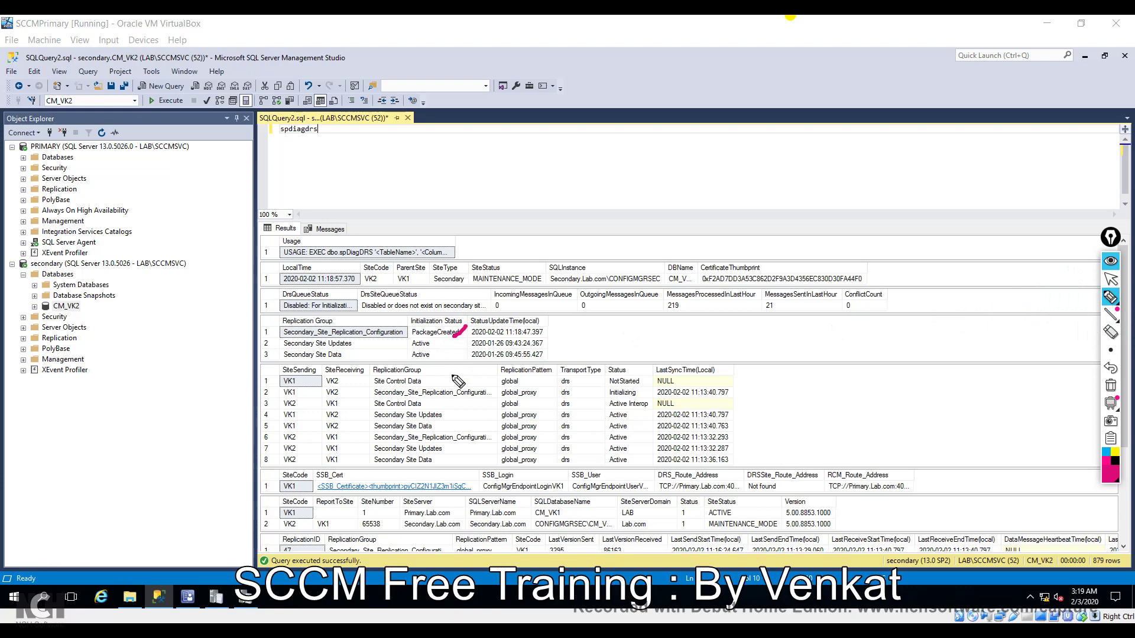
pyautogui.moveTo(474, 285); pyautogui.dragTo(538, 286)
# Step: Switch the annotation colour to red and erase the earlier freehand marks
pyautogui.click(1112, 473)
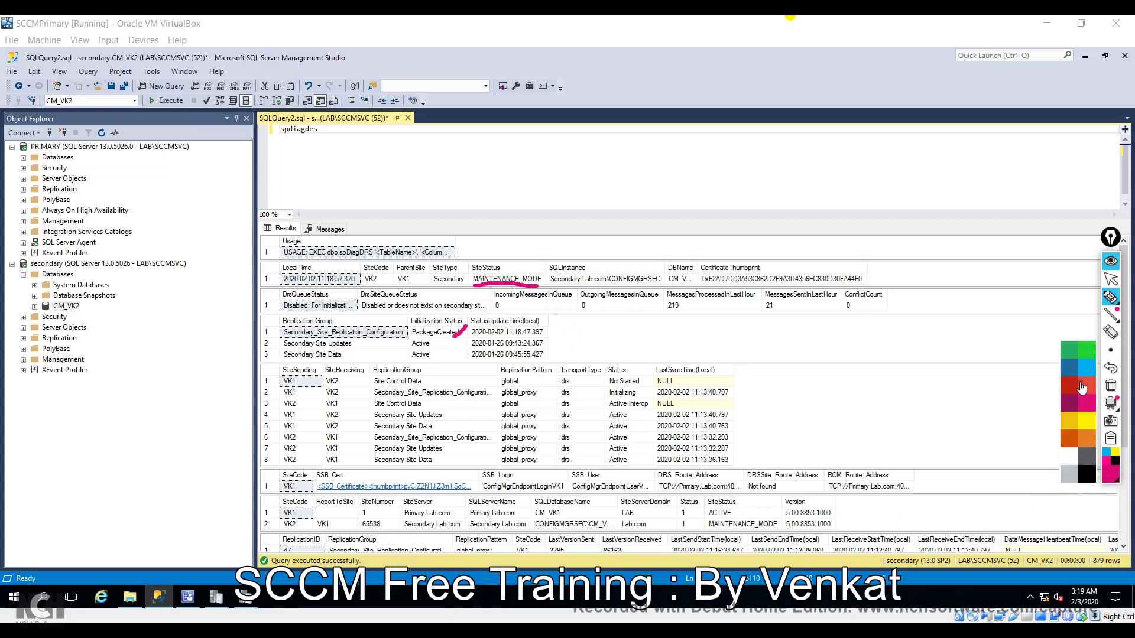
pyautogui.click(1070, 390)
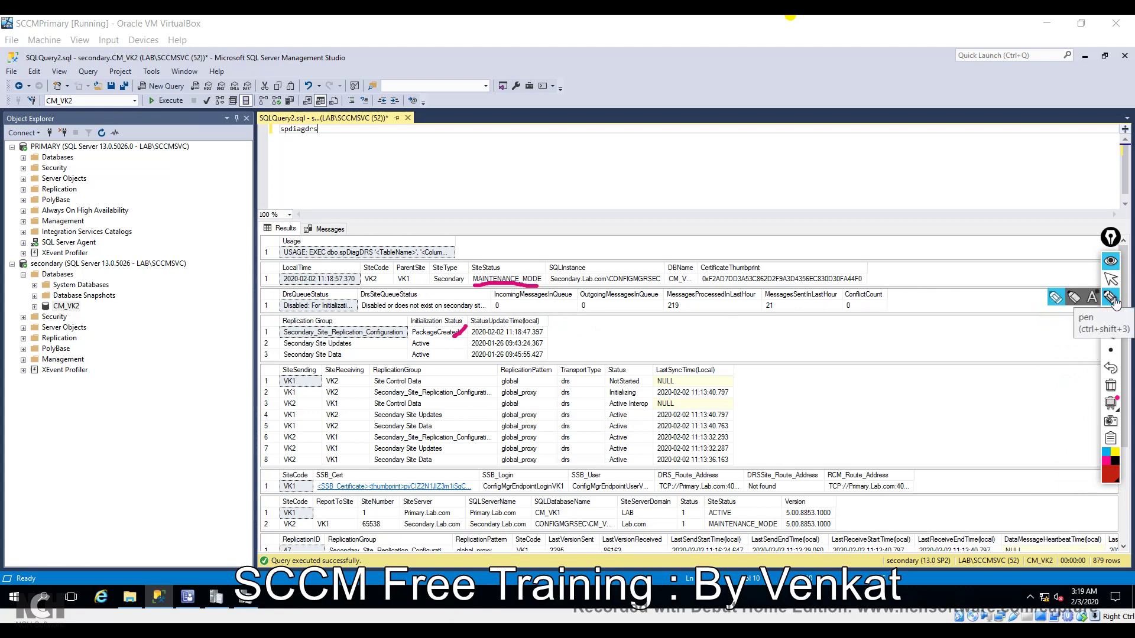
pyautogui.click(1110, 332)
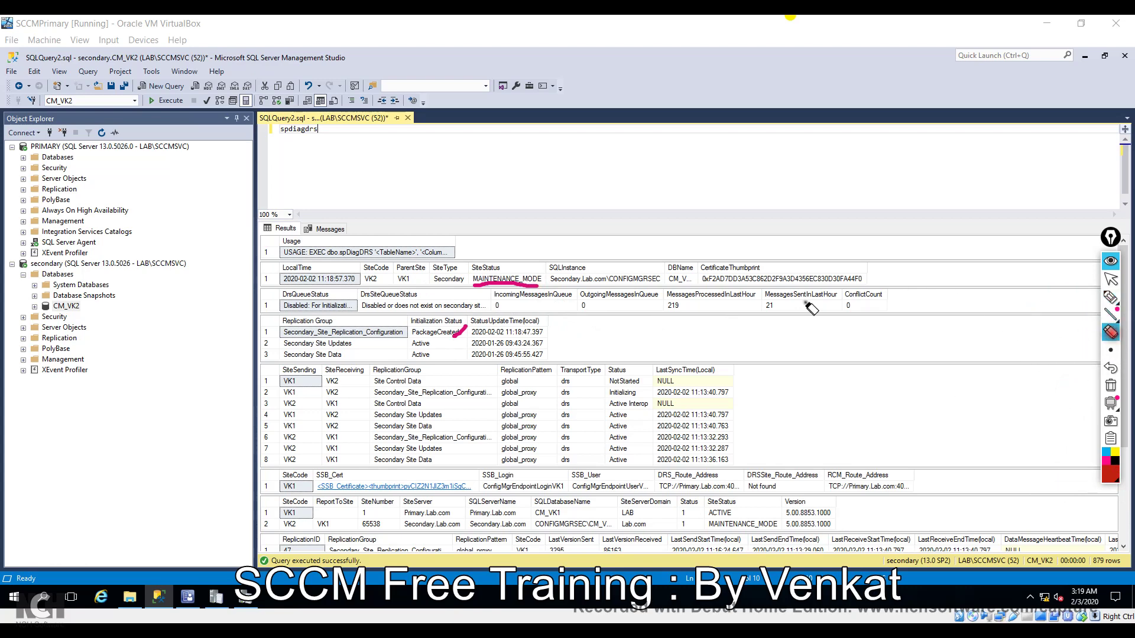
pyautogui.click(520, 284)
pyautogui.click(458, 332)
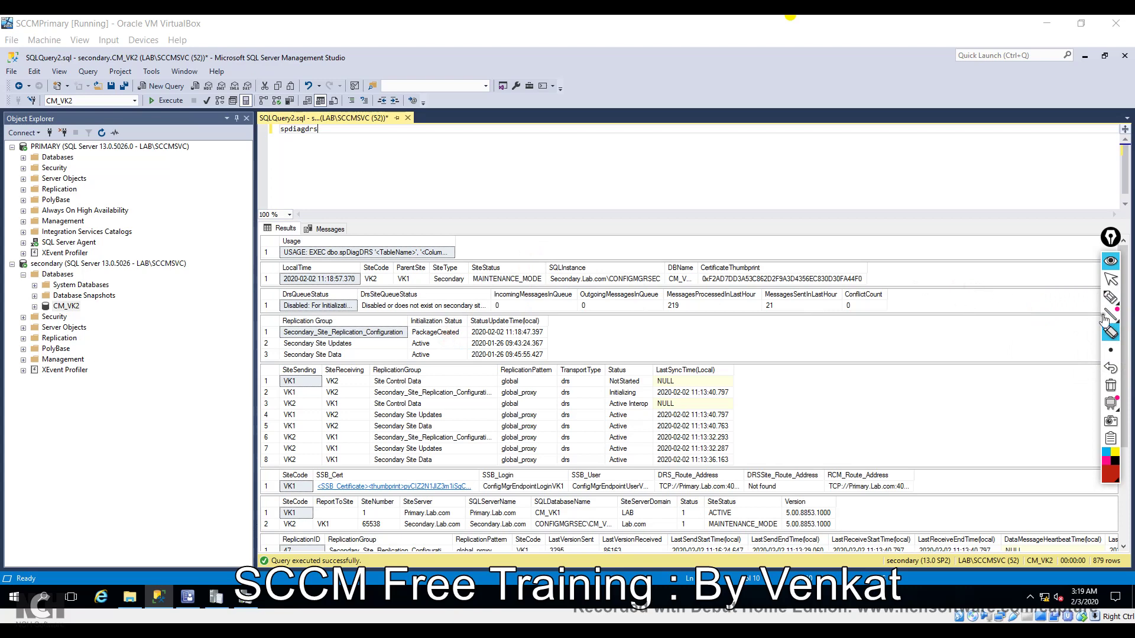
# Step: Highlight MAINTENANCE_MODE in the site status and the PackageCreated initialization status
pyautogui.moveTo(1111, 300)
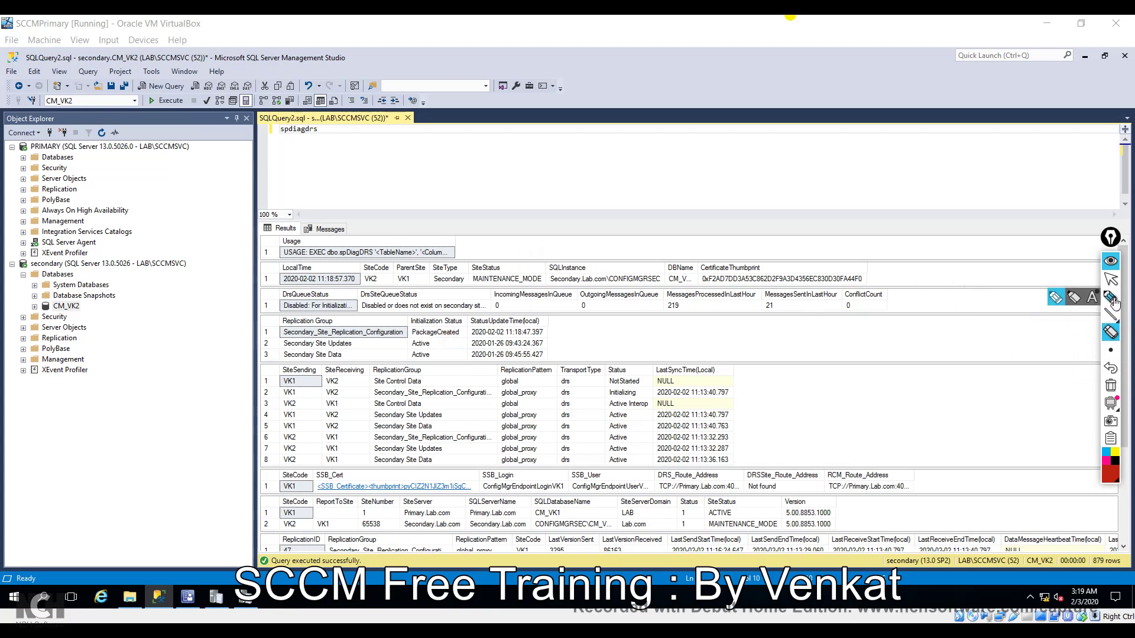
pyautogui.click(1067, 303)
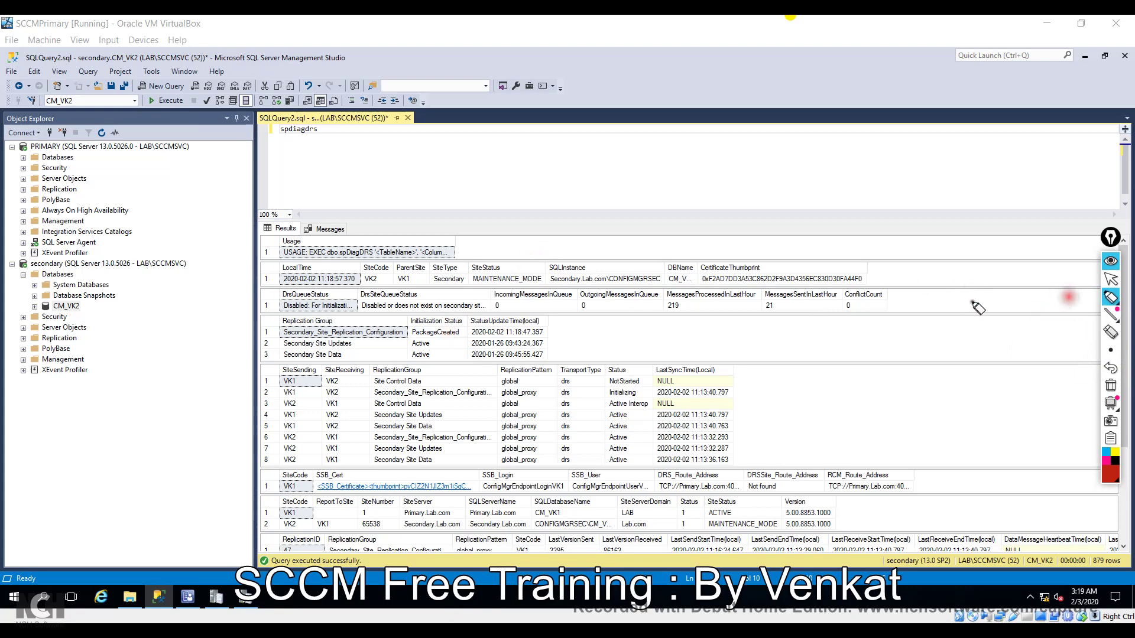
pyautogui.click(473, 282)
pyautogui.moveTo(473, 281); pyautogui.dragTo(522, 272)
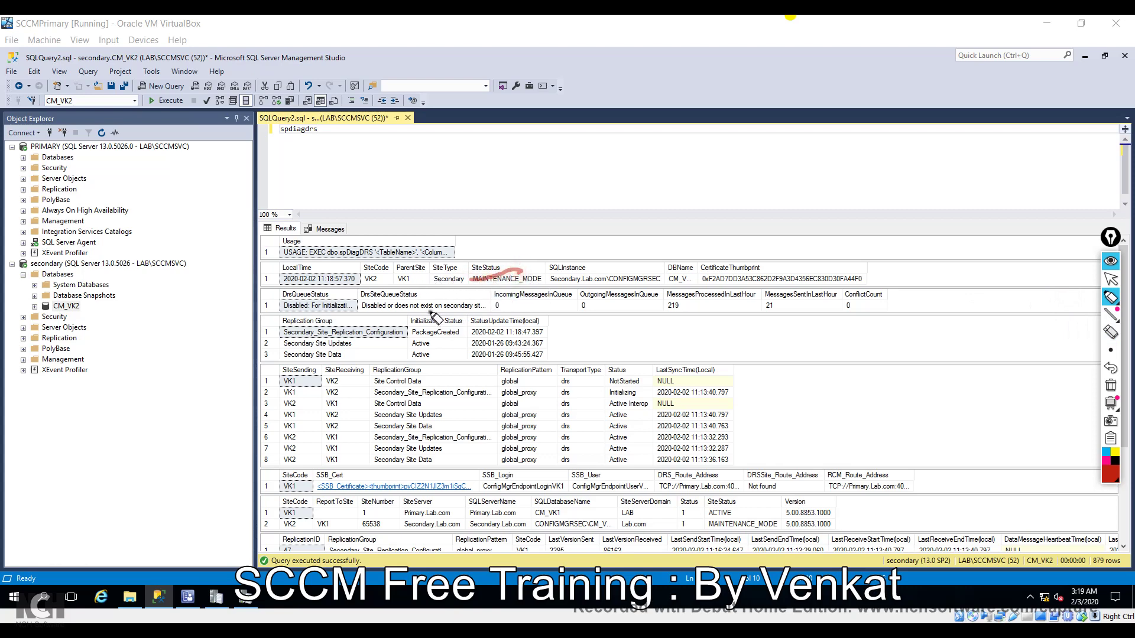
pyautogui.moveTo(442, 338); pyautogui.dragTo(471, 330)
pyautogui.moveTo(523, 275); pyautogui.dragTo(546, 270)
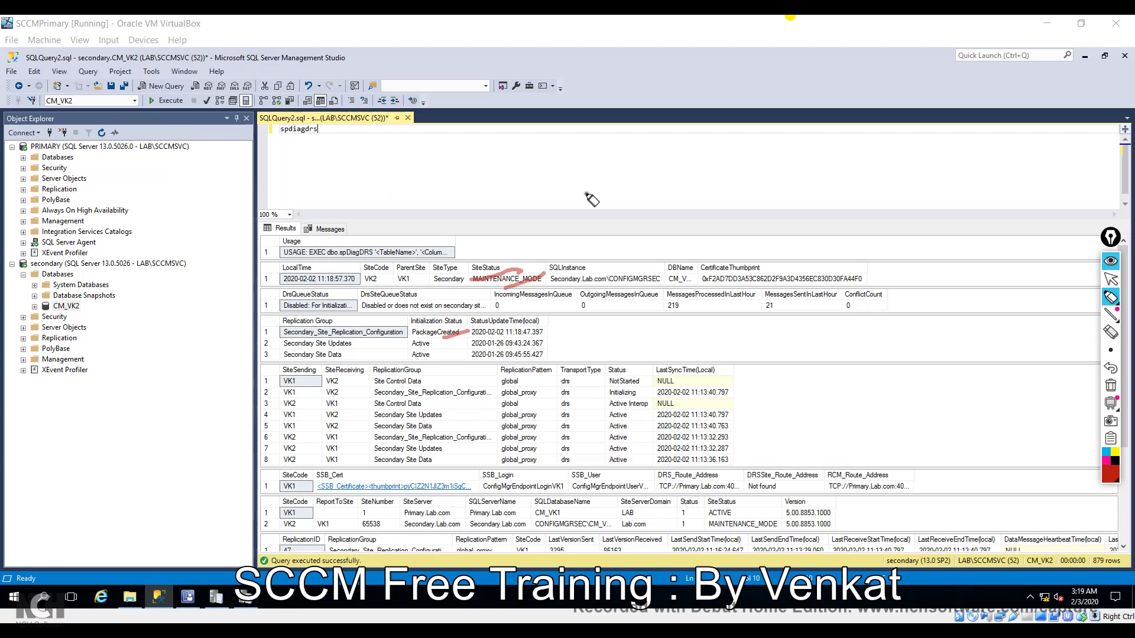
# Step: Remove the highlight marks from the spdiagdrs result grid
pyautogui.click(1116, 337)
pyautogui.click(509, 279)
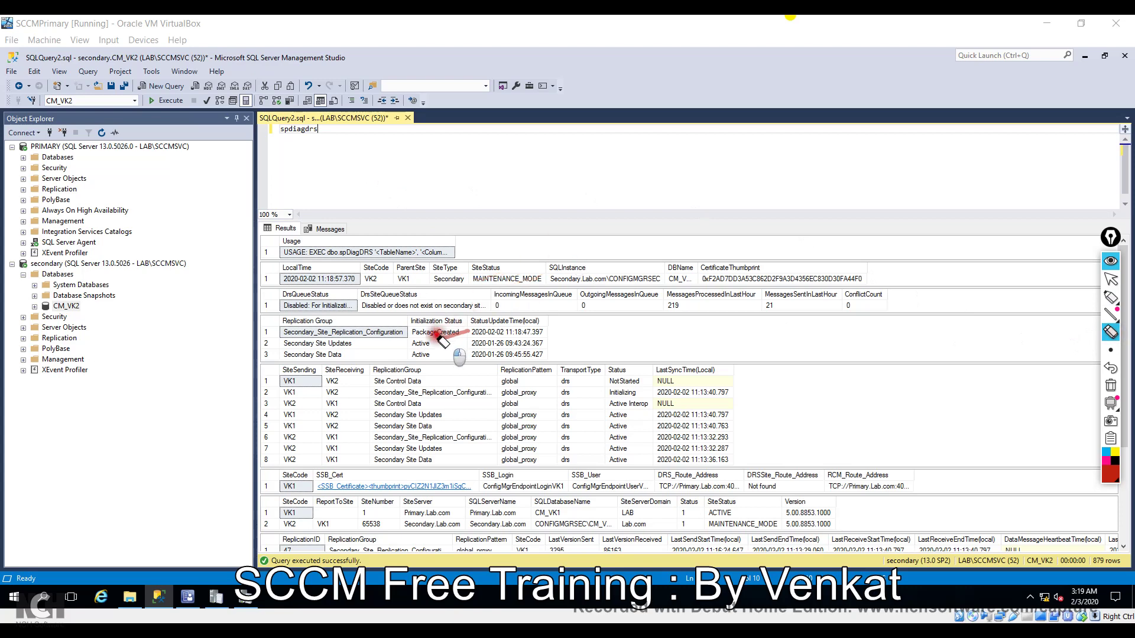
pyautogui.click(449, 332)
pyautogui.click(457, 352)
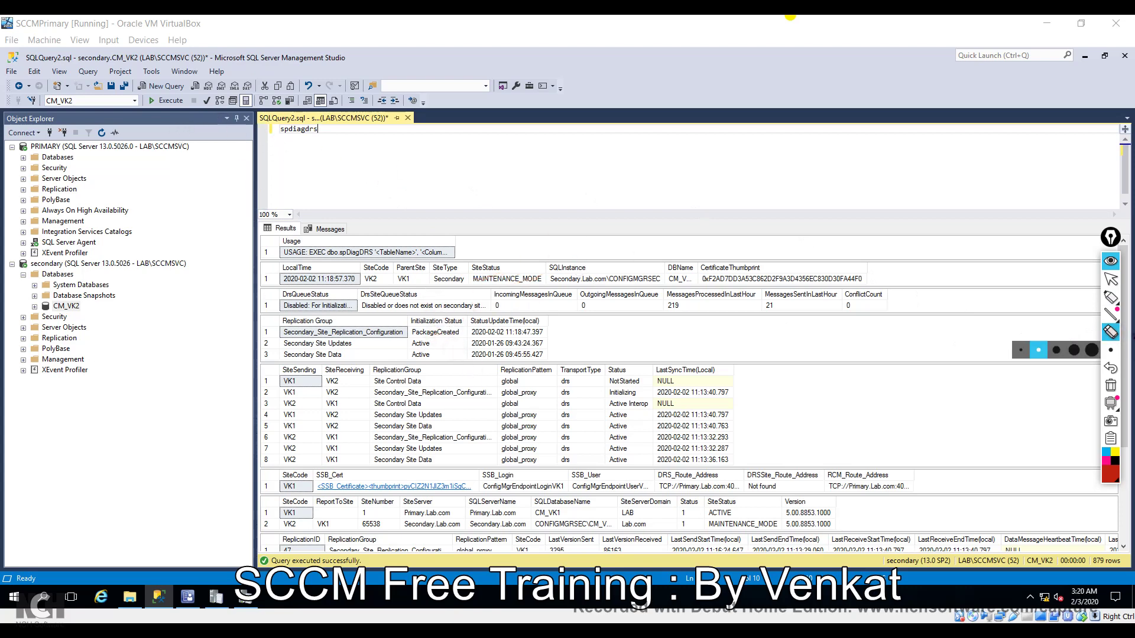
pyautogui.click(1110, 280)
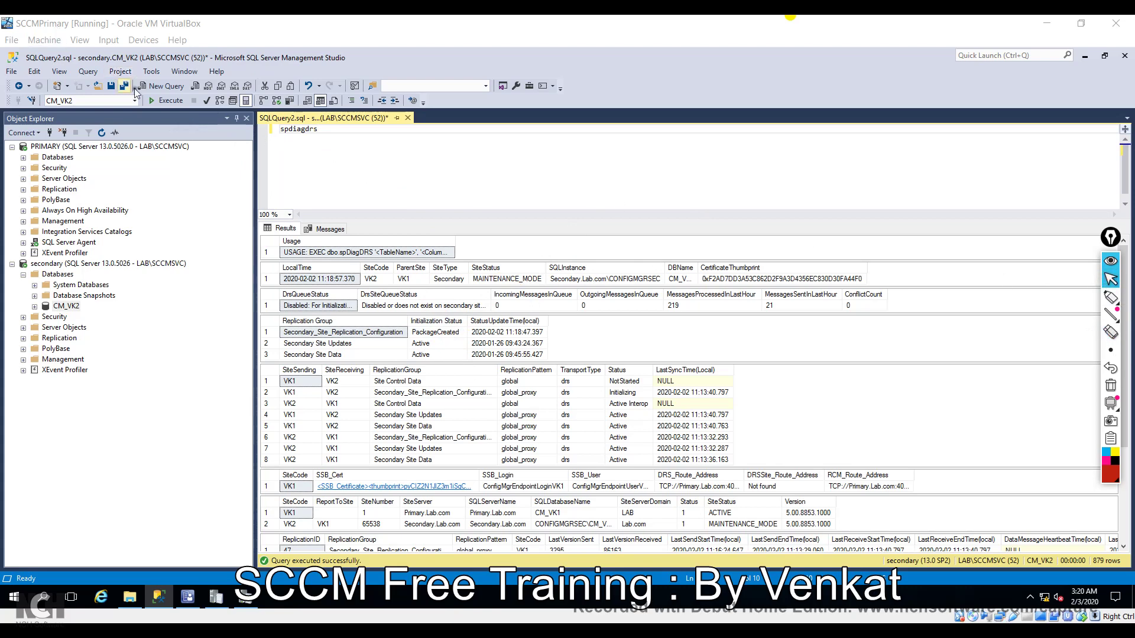
# Step: Rerun spdiagdrs, then refresh the console's database replication status showing each group's sync times
pyautogui.click(155, 100)
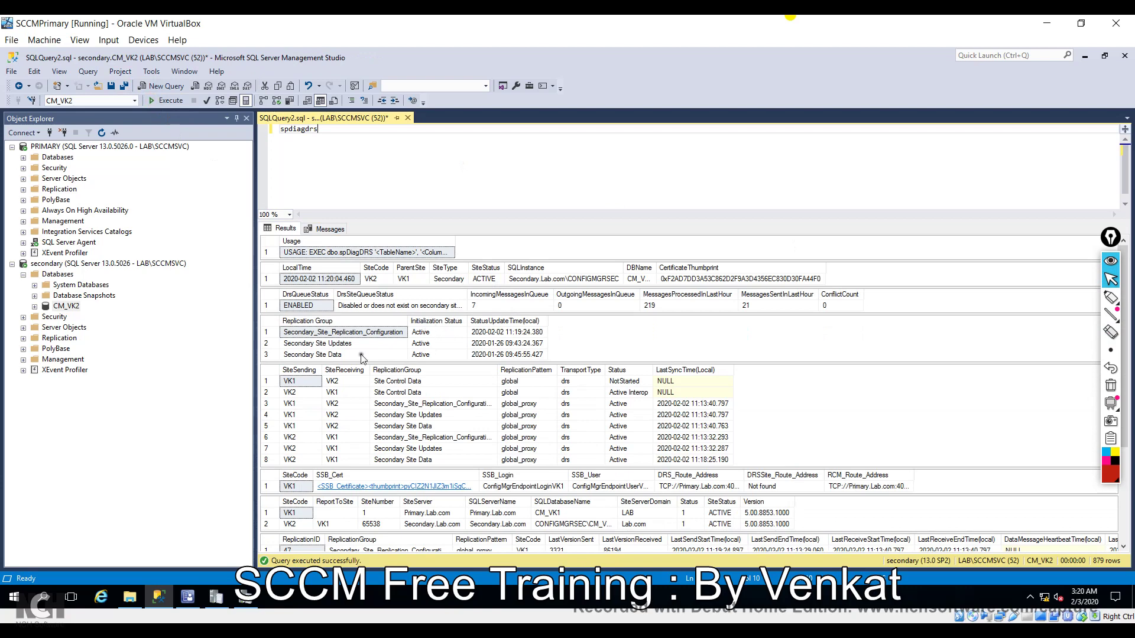
pyautogui.click(188, 597)
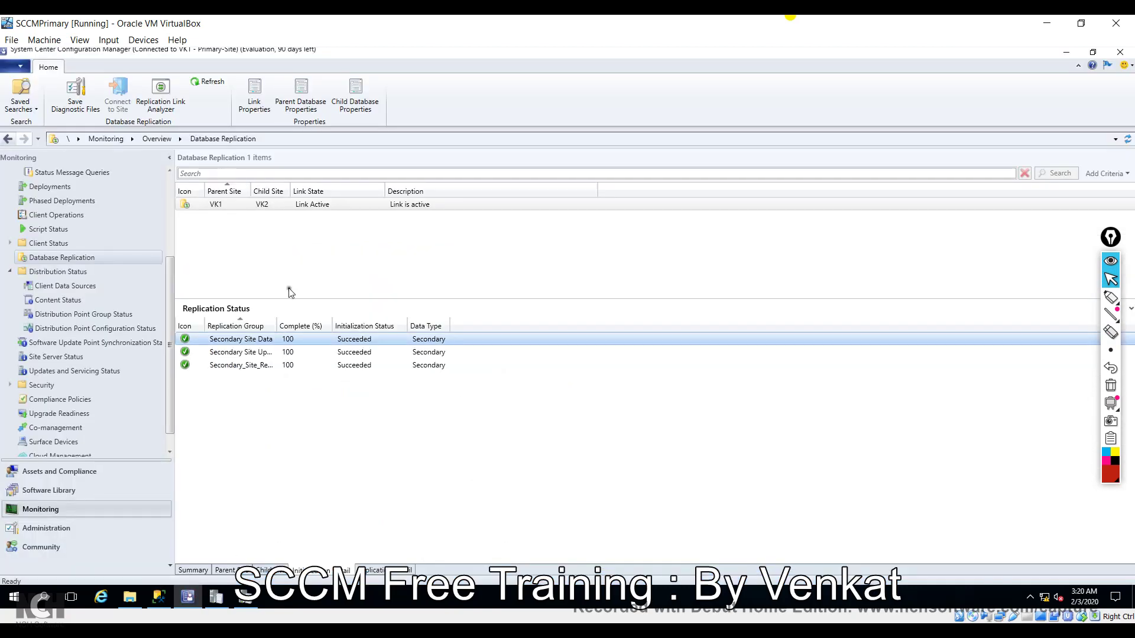
pyautogui.click(202, 85)
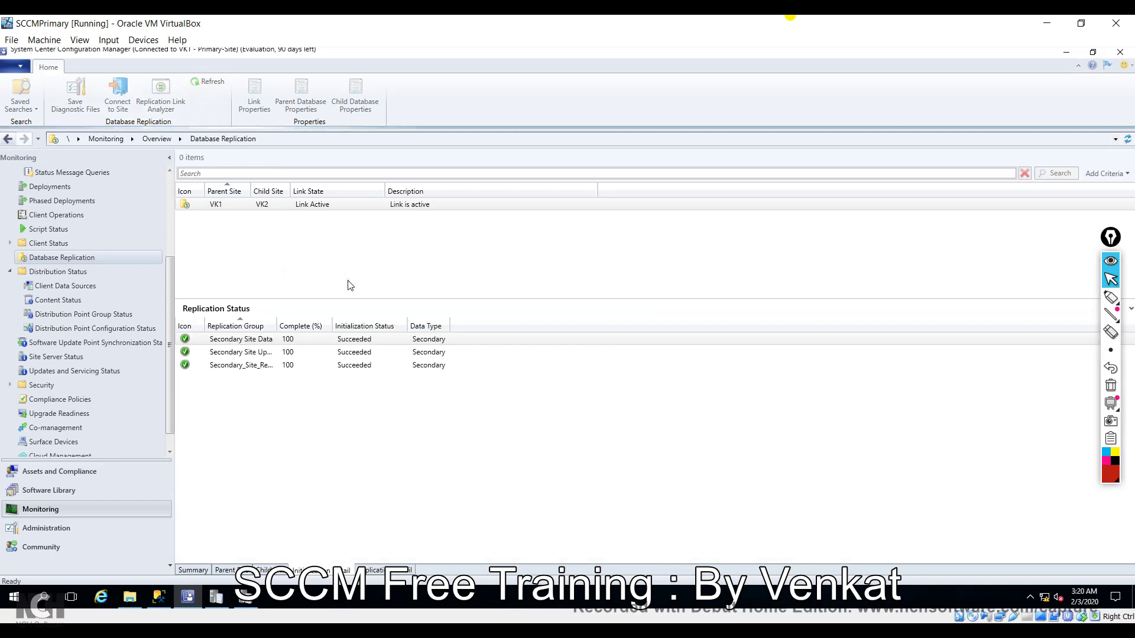
pyautogui.click(376, 571)
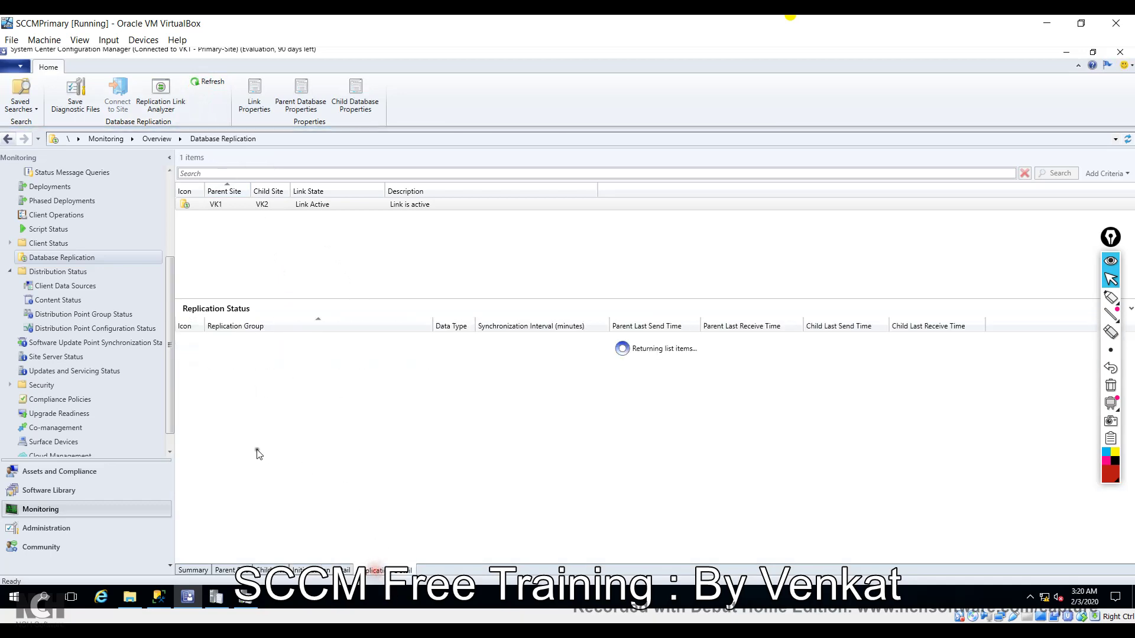
# Step: Copy the Secondary Site Data group name from the results and switch to the Secondary VM
pyautogui.click(160, 603)
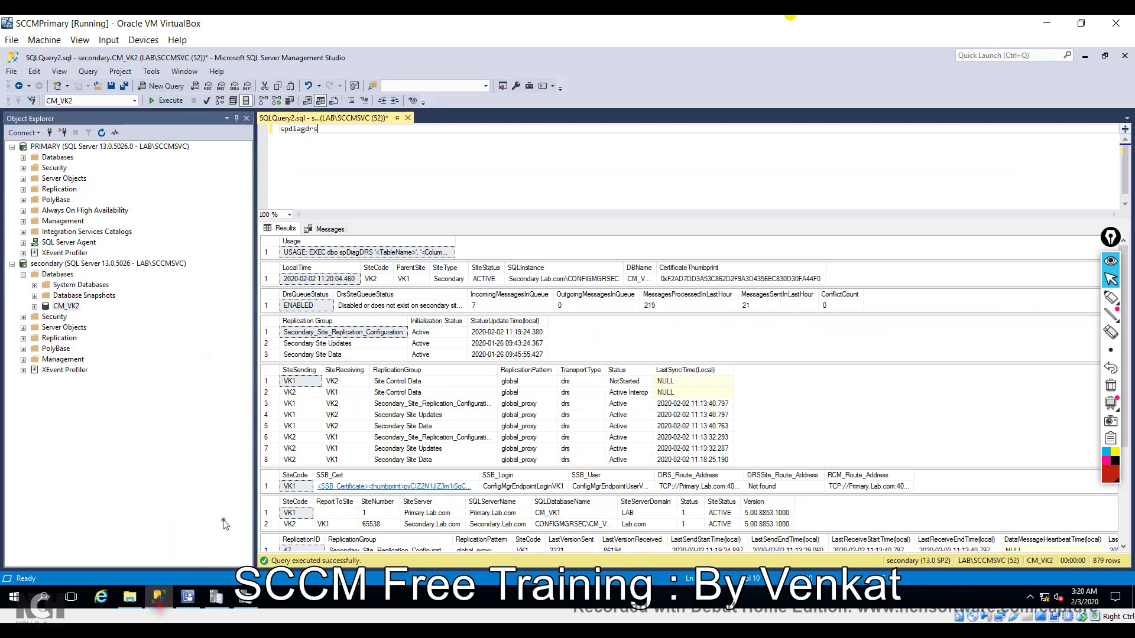
pyautogui.click(341, 356)
pyautogui.rightClick(341, 357)
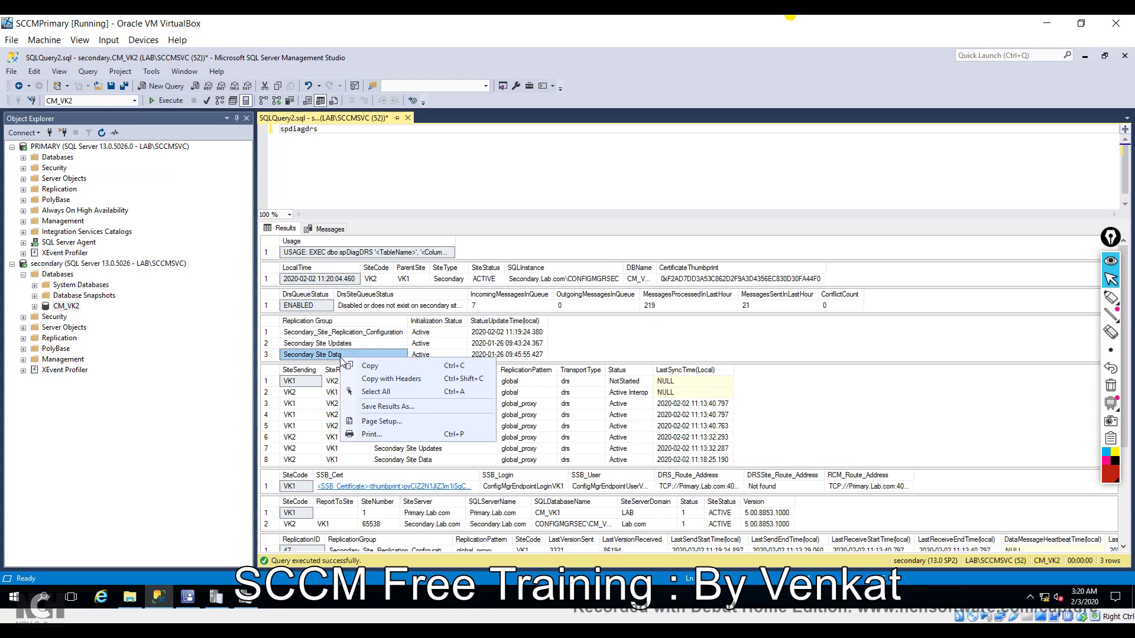
pyautogui.click(380, 367)
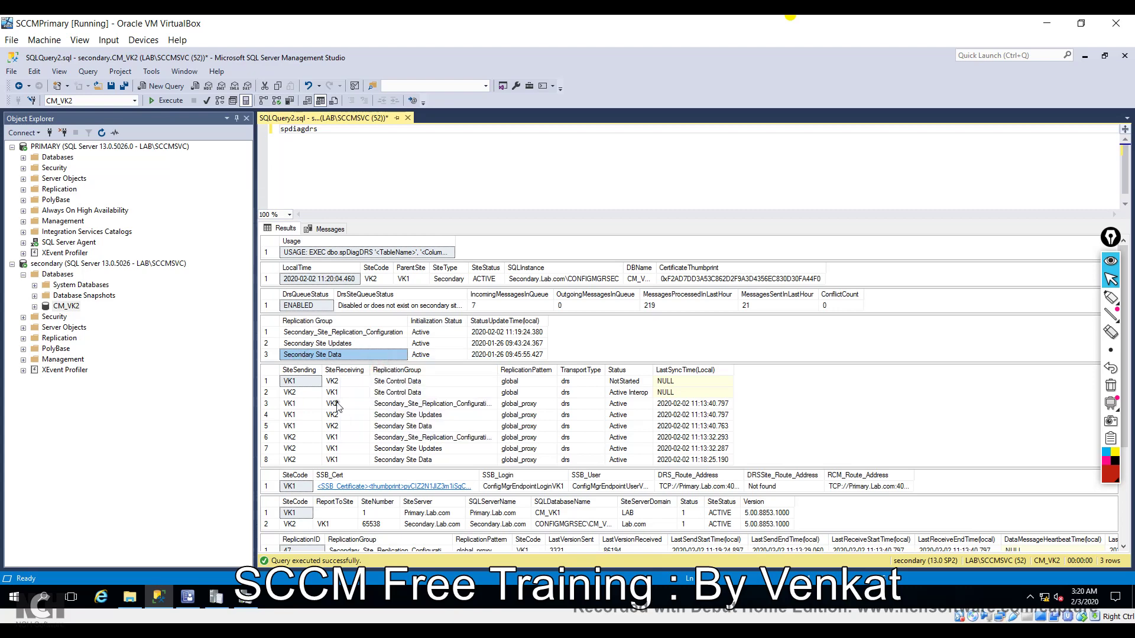
pyautogui.click(349, 615)
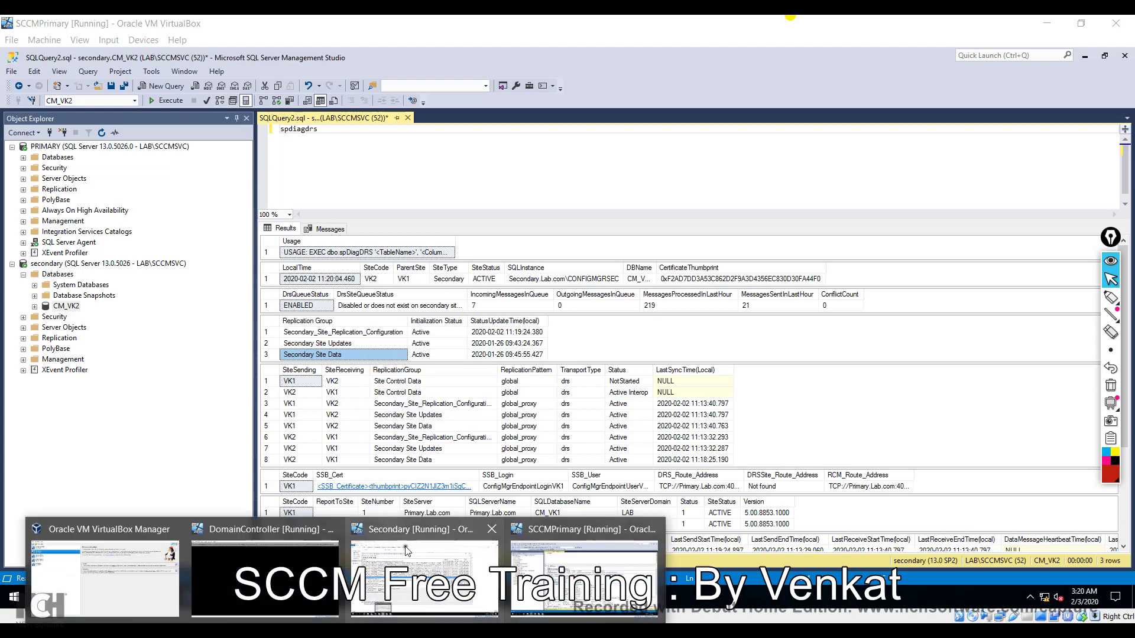
pyautogui.click(405, 551)
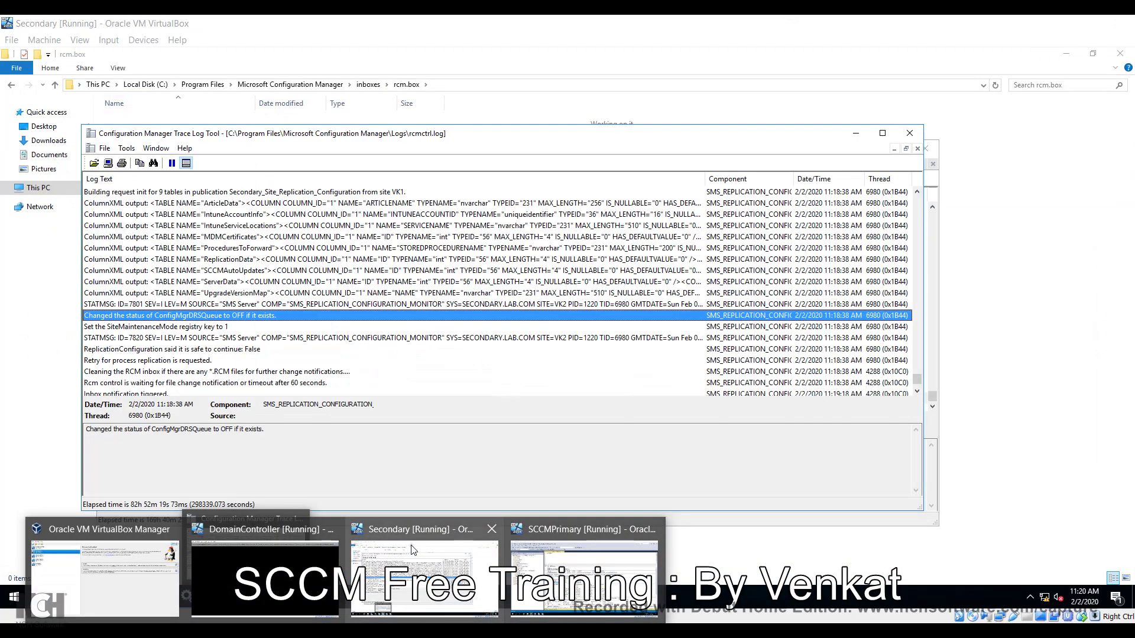
# Step: Close the trace log window and refresh the empty rcm.box folder
pyautogui.click(894, 126)
pyautogui.rightClick(453, 246)
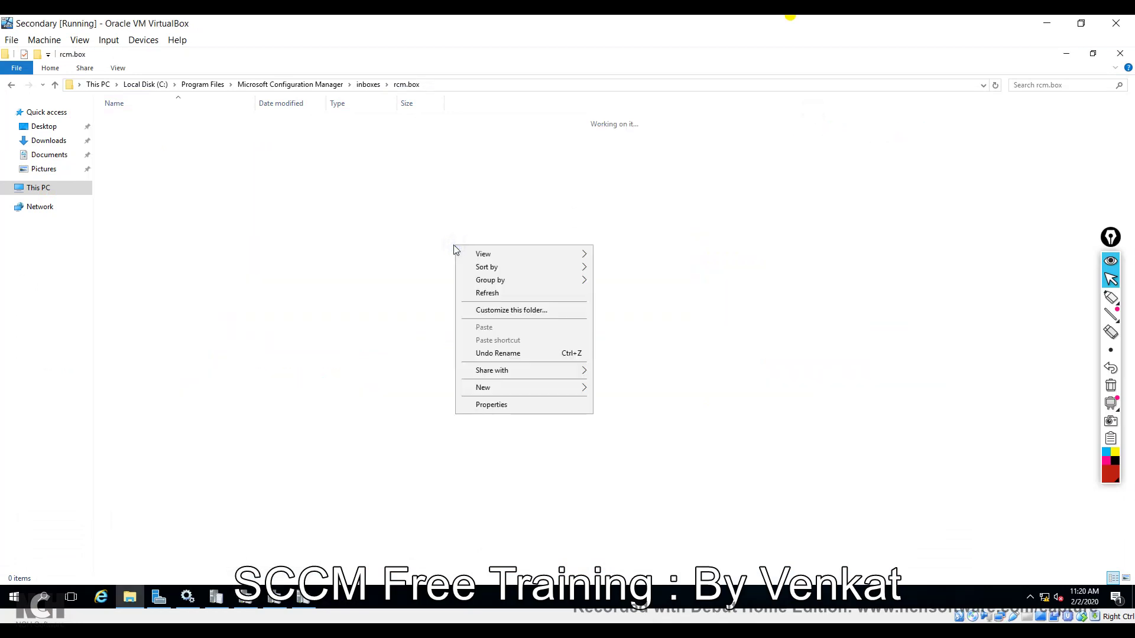
pyautogui.click(509, 294)
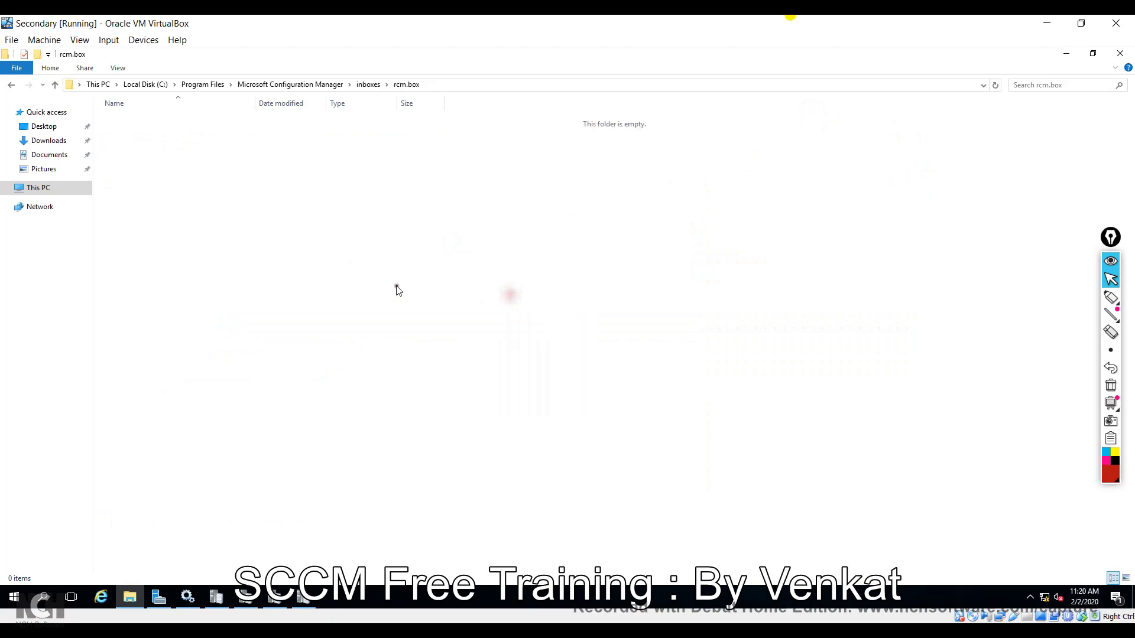
# Step: Create an empty text file renamed 'Secondary Site Data.pub' in rcm.box, accepting the extension change
pyautogui.rightClick(388, 271)
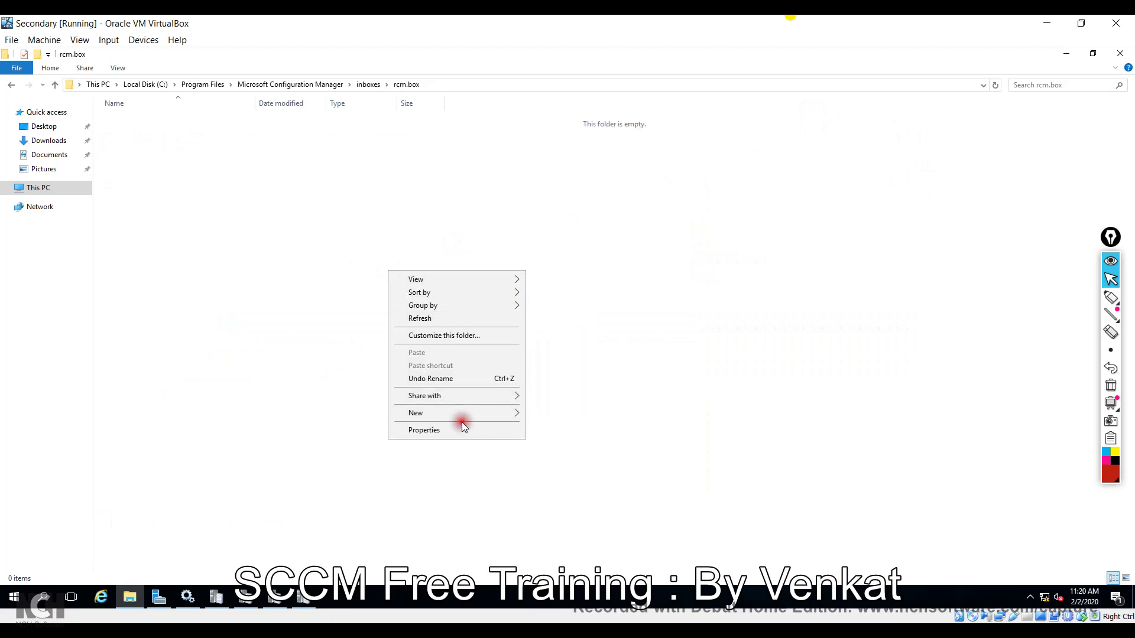
pyautogui.moveTo(464, 417)
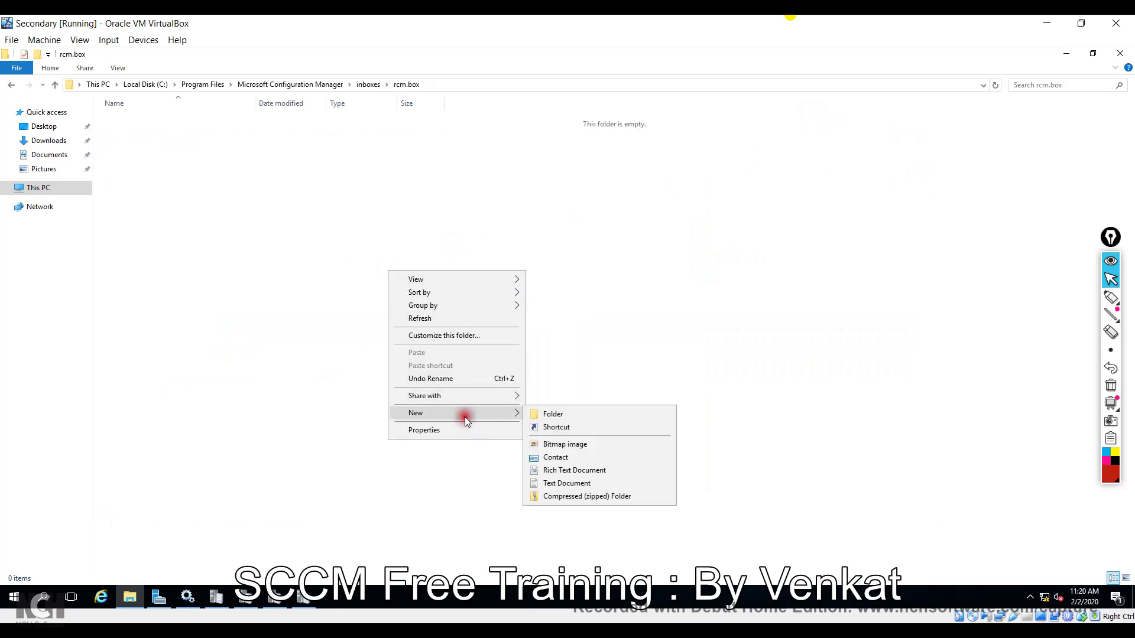
pyautogui.click(599, 485)
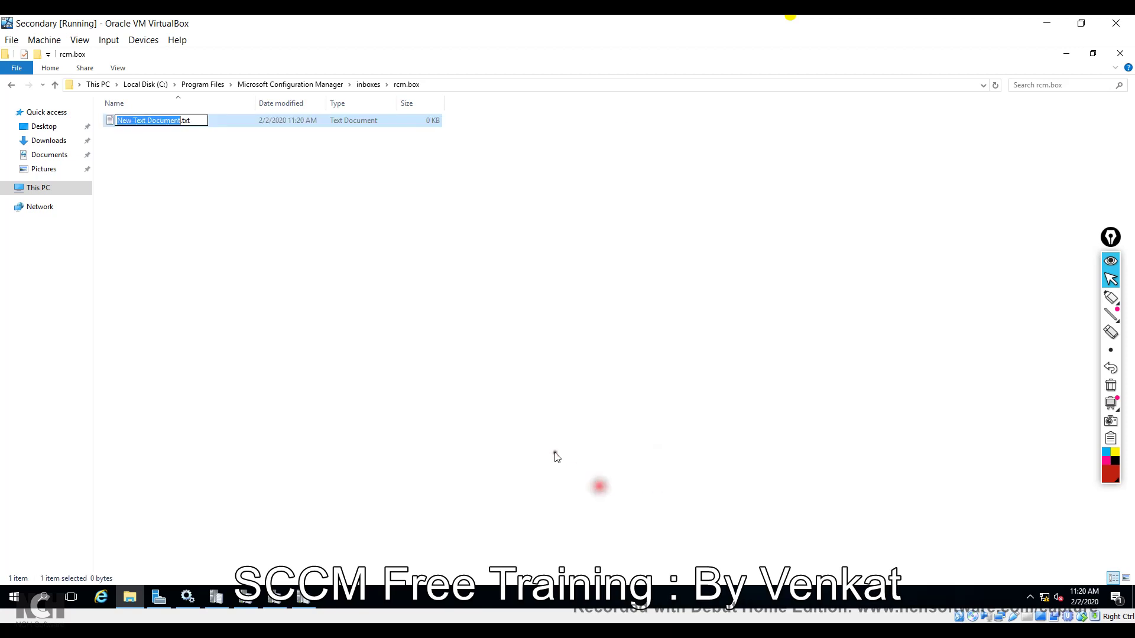
pyautogui.rightClick(157, 122)
pyautogui.click(183, 170)
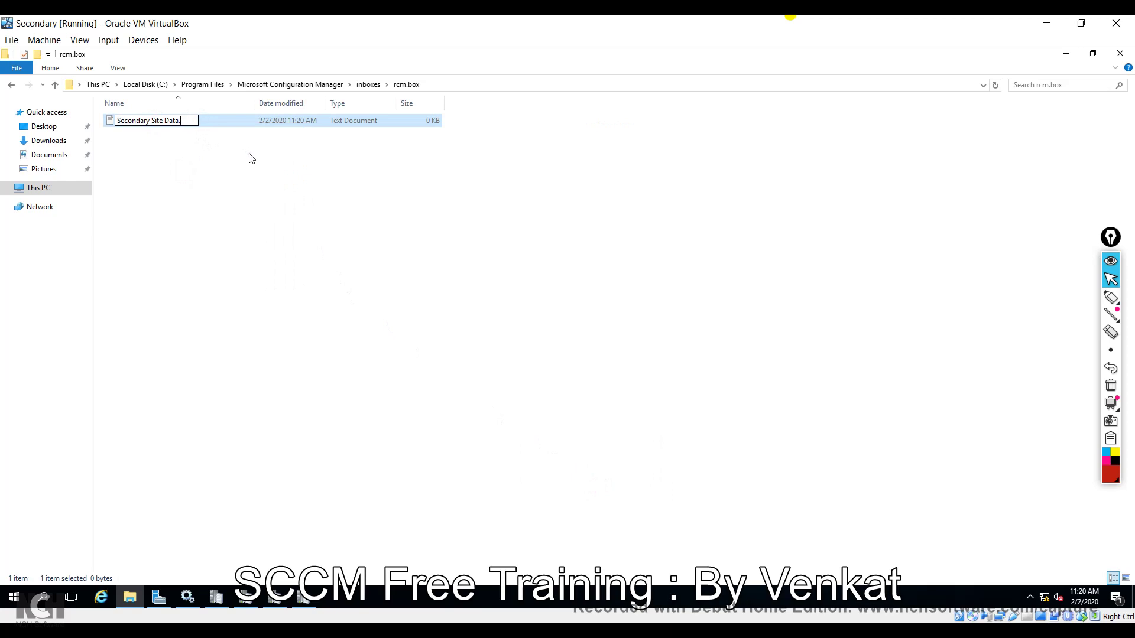
pyautogui.write('pub')
pyautogui.press('Return')
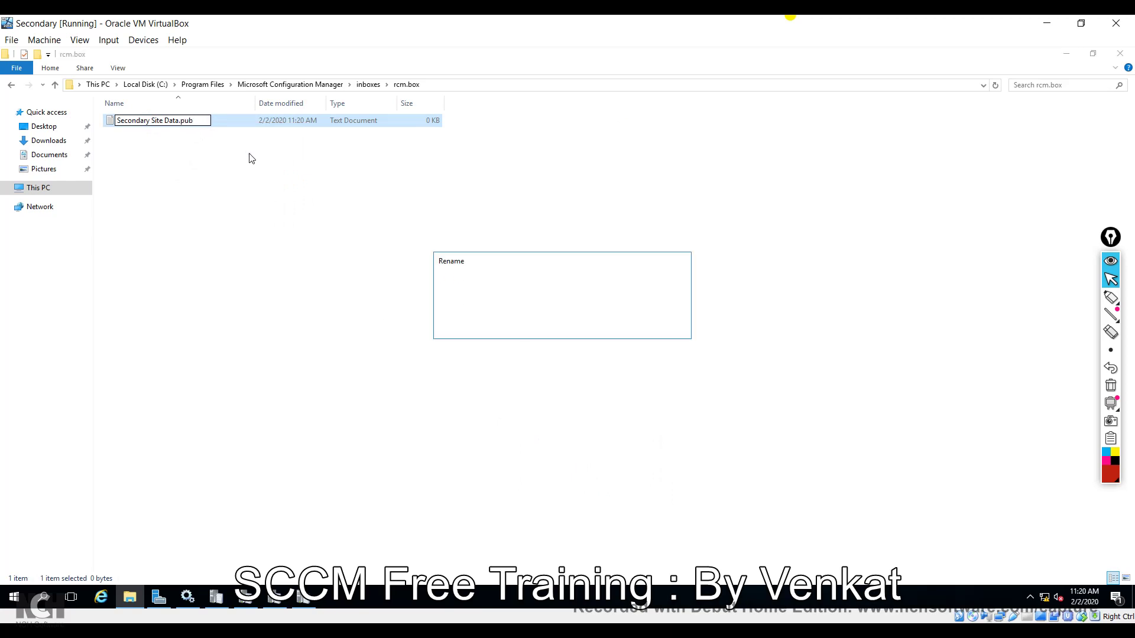
pyautogui.press('Return')
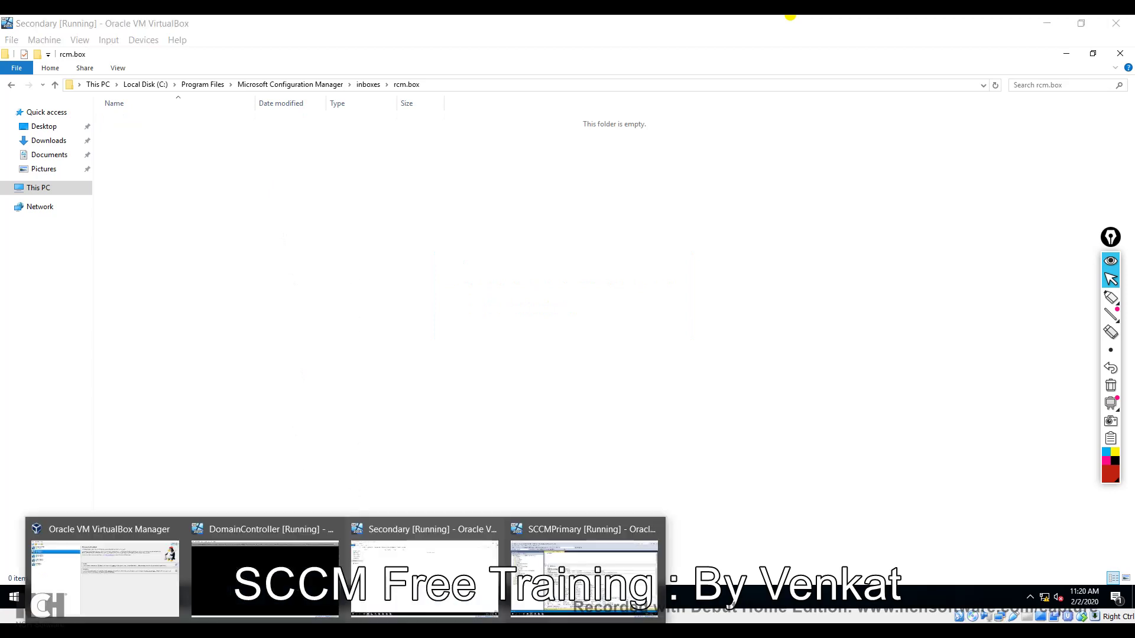
# Step: Read rcmctrl.log's RCM inbox cleaning, ArticleData rowcount and change tracking version entries
pyautogui.click(368, 337)
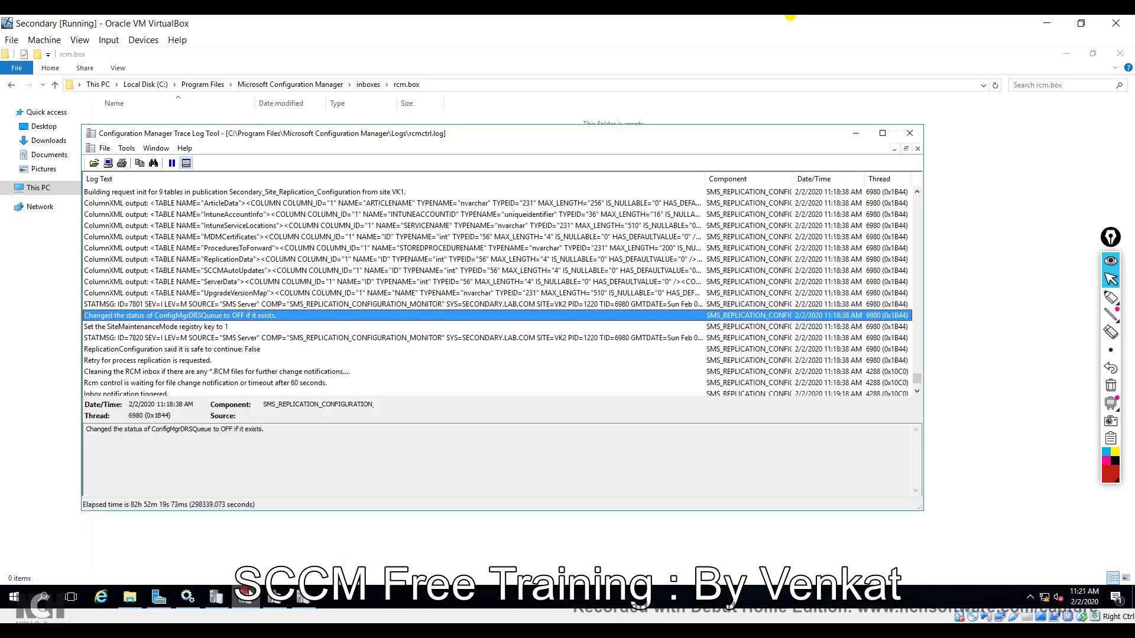
pyautogui.scroll(-3, 344, 330)
pyautogui.scroll(-3, 345, 330)
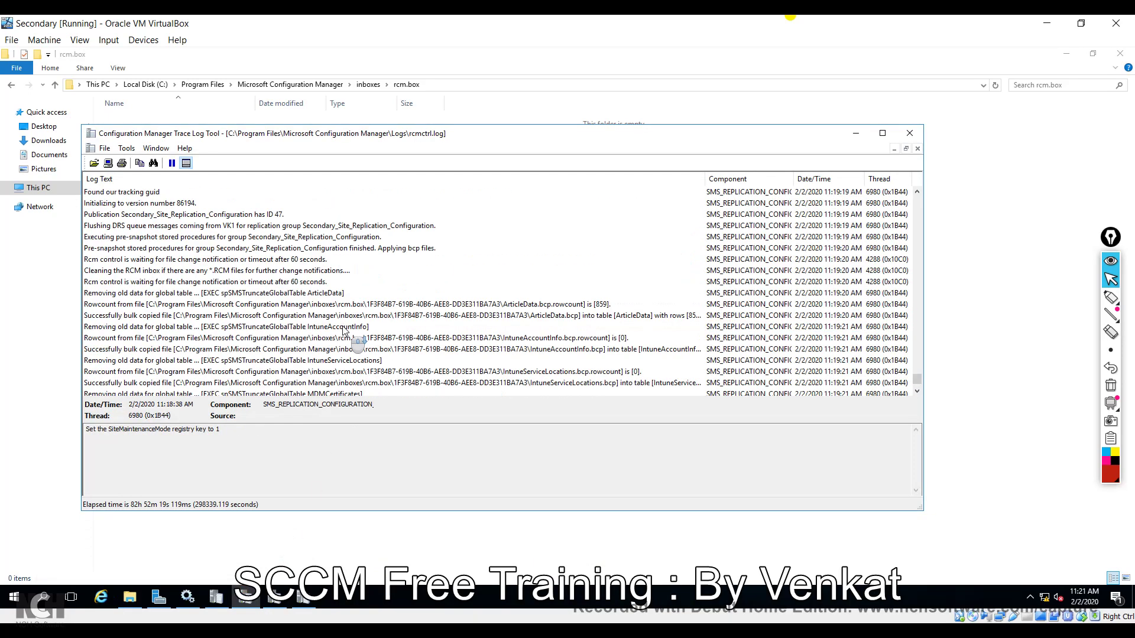
pyautogui.click(344, 271)
pyautogui.click(485, 304)
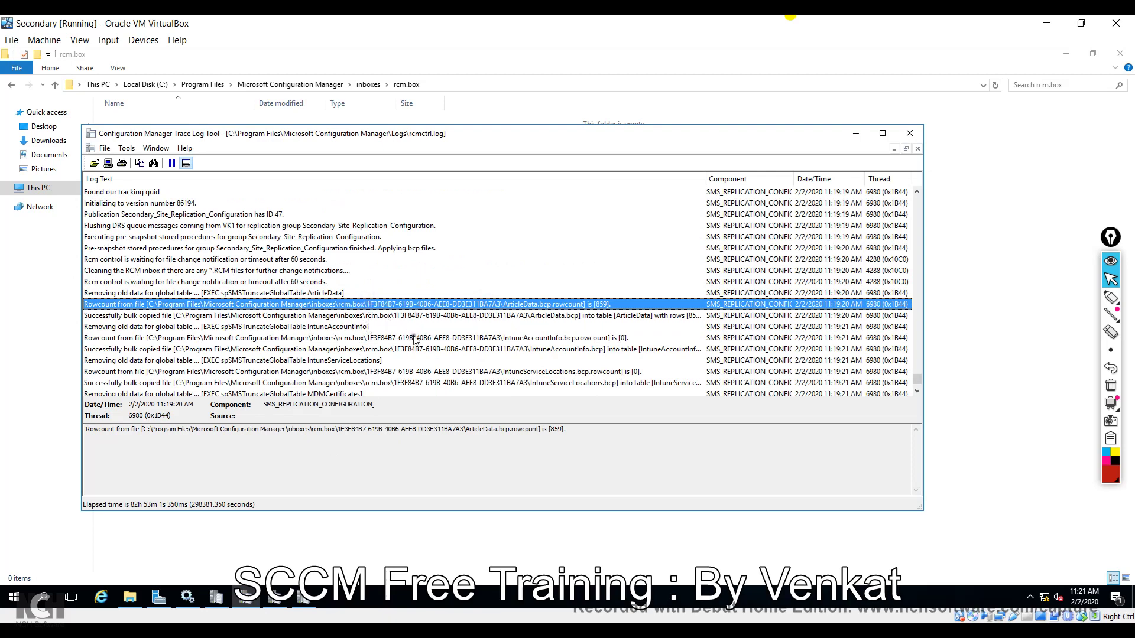
pyautogui.scroll(-3, 415, 339)
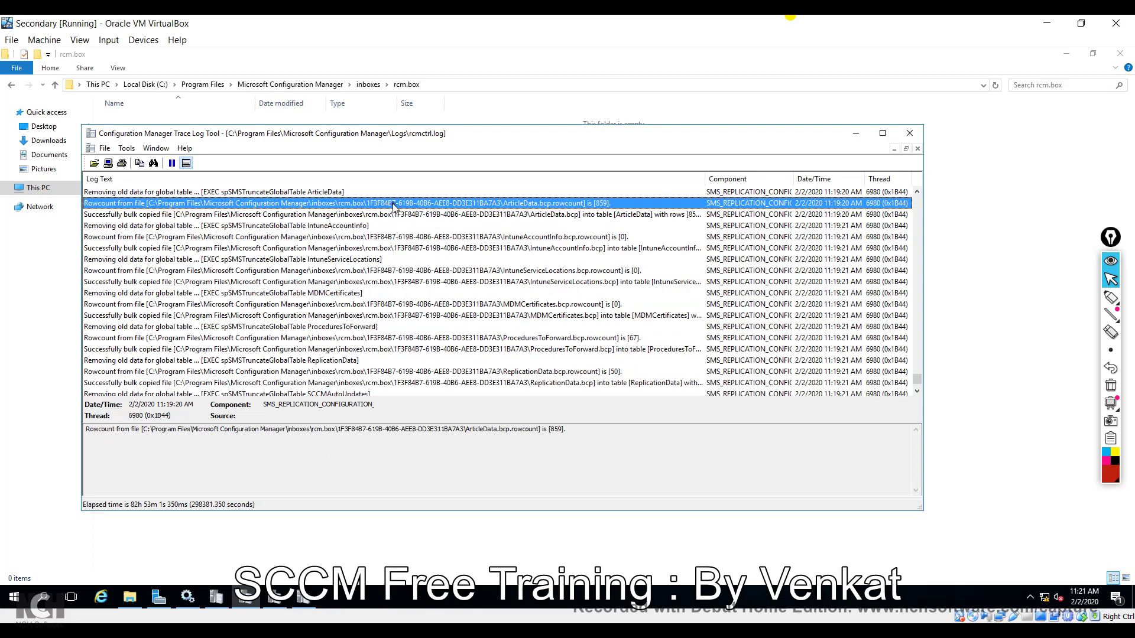
pyautogui.scroll(-9, 491, 319)
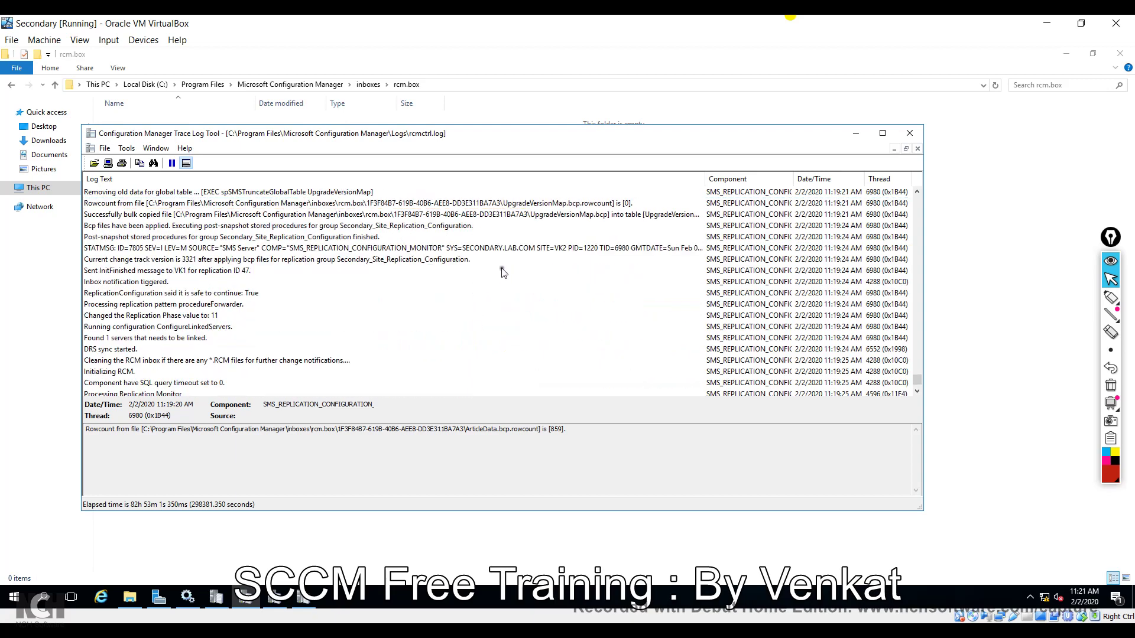
pyautogui.click(502, 258)
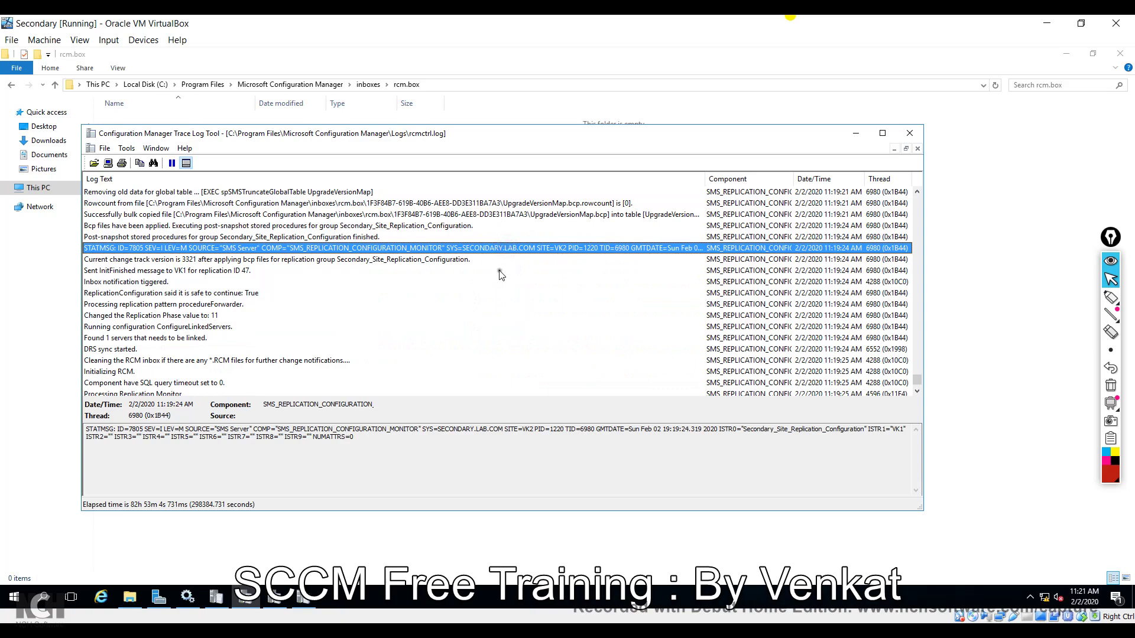
# Step: Check the STATMSG ID=7821 and AutoClientUpgradeConfigs/ClientPushMachine_G ColumnXML entries, then return to SSMS
pyautogui.scroll(-6, 464, 256)
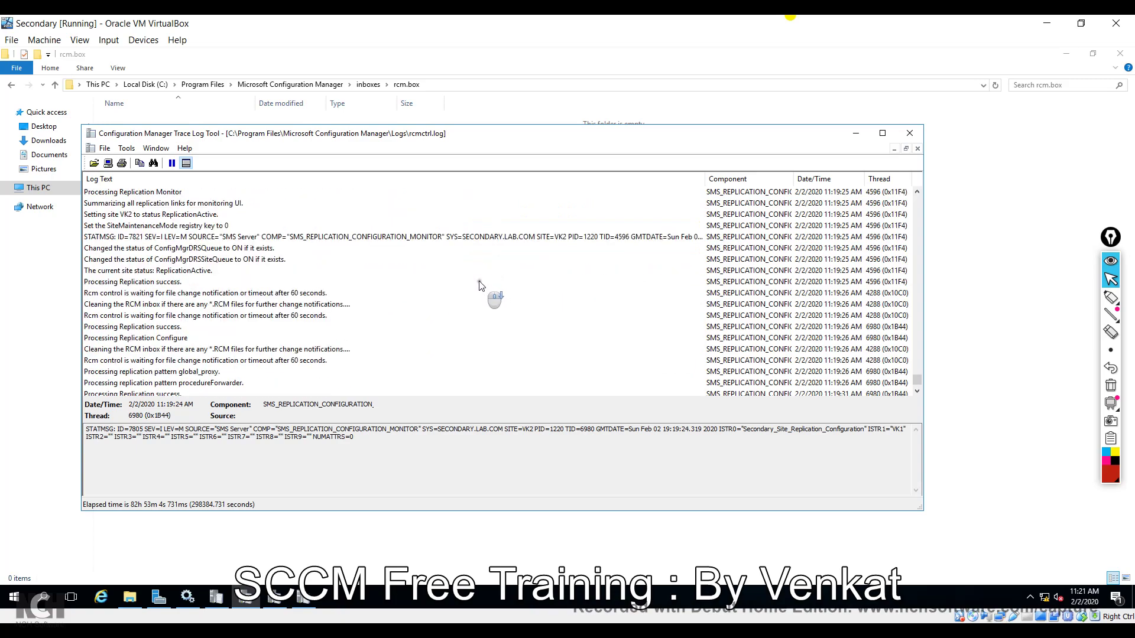
pyautogui.click(479, 238)
pyautogui.scroll(-10, 524, 285)
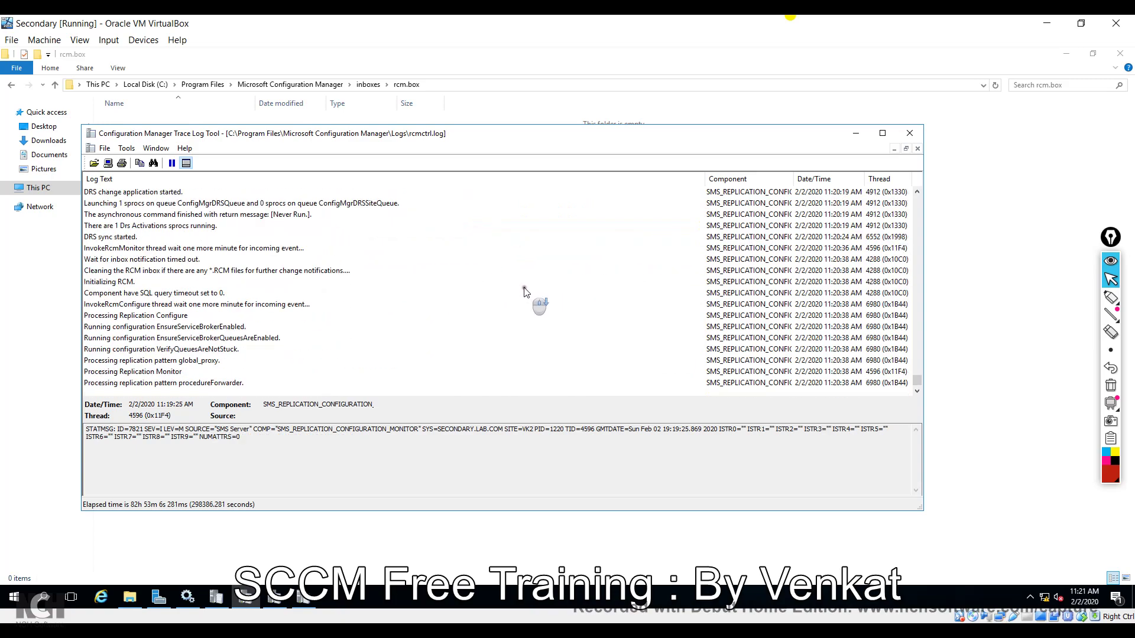
pyautogui.scroll(-3, 524, 285)
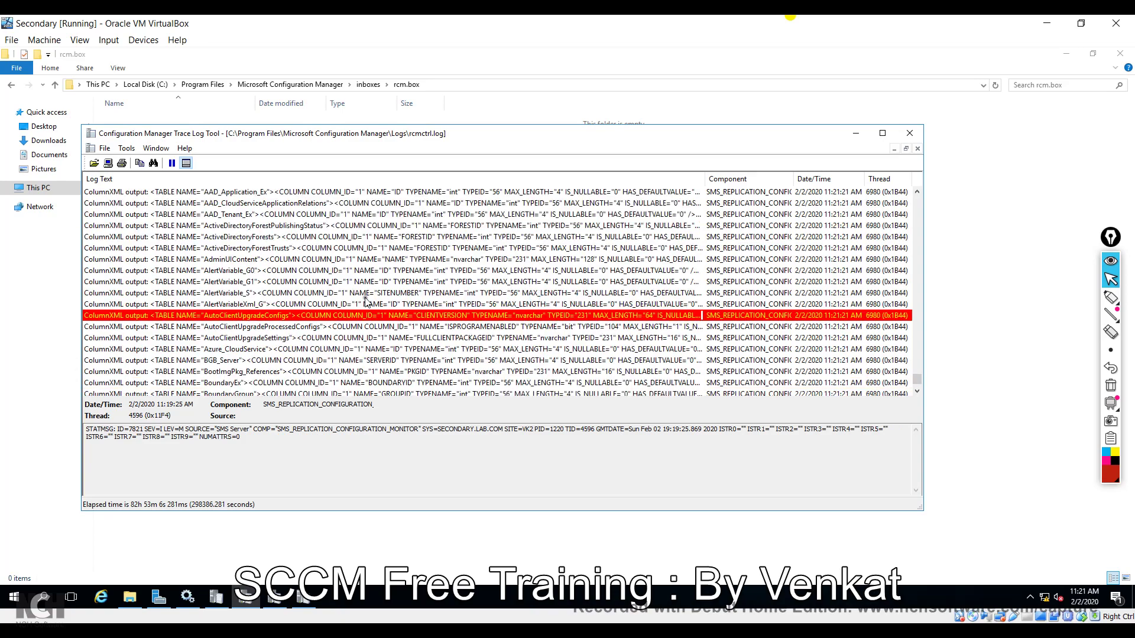
pyautogui.click(260, 318)
pyautogui.scroll(-10, 260, 328)
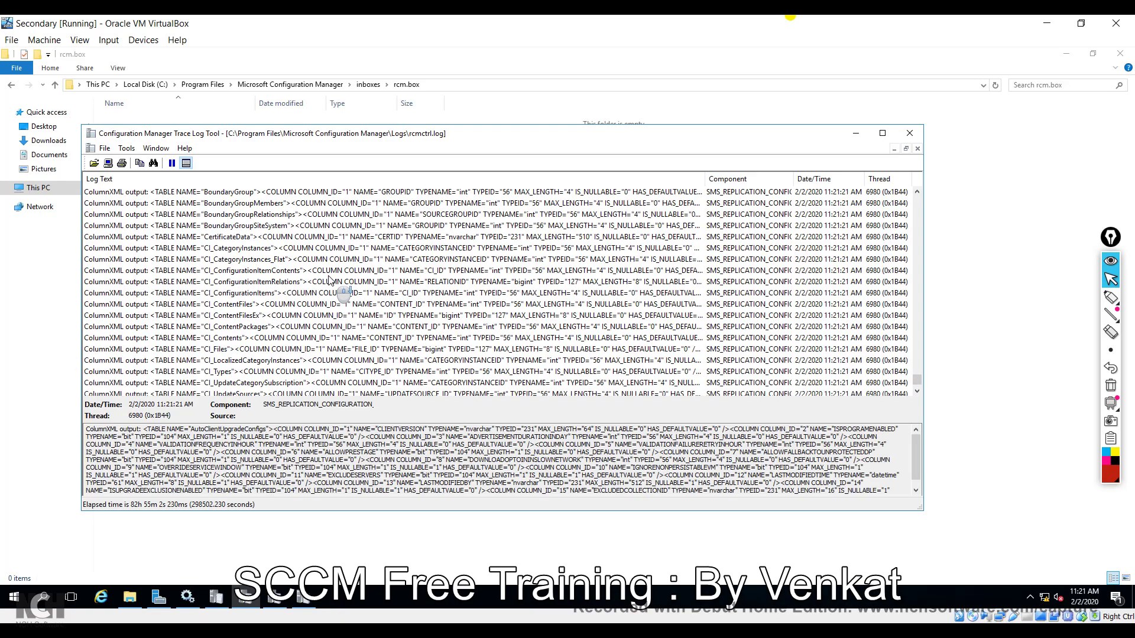
pyautogui.click(293, 248)
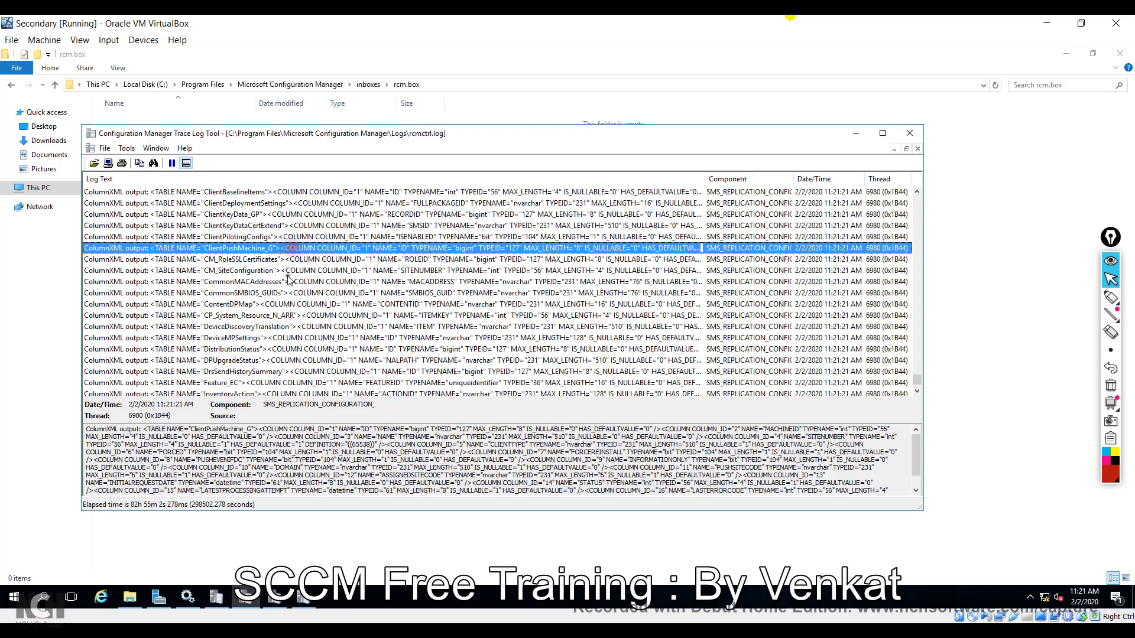
pyautogui.scroll(-10, 373, 319)
pyautogui.scroll(-5, 374, 319)
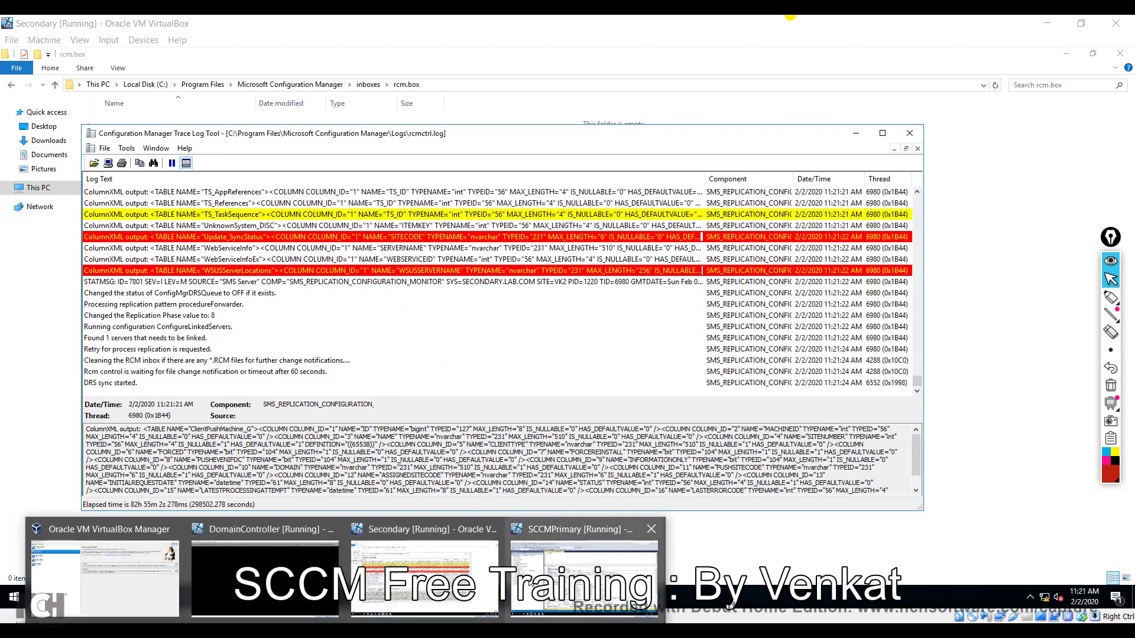
pyautogui.click(525, 563)
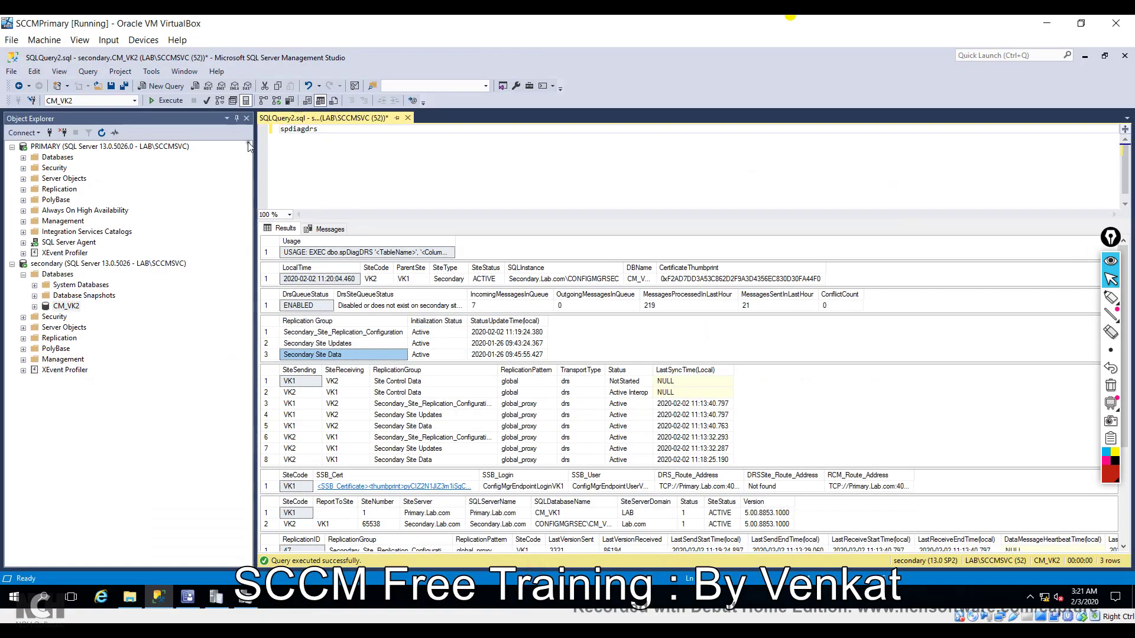
# Step: Rerun spdiagdrs showing Secondary Site Data PendingCreation, then bring up the ConfigMgr Logs folder
pyautogui.click(164, 101)
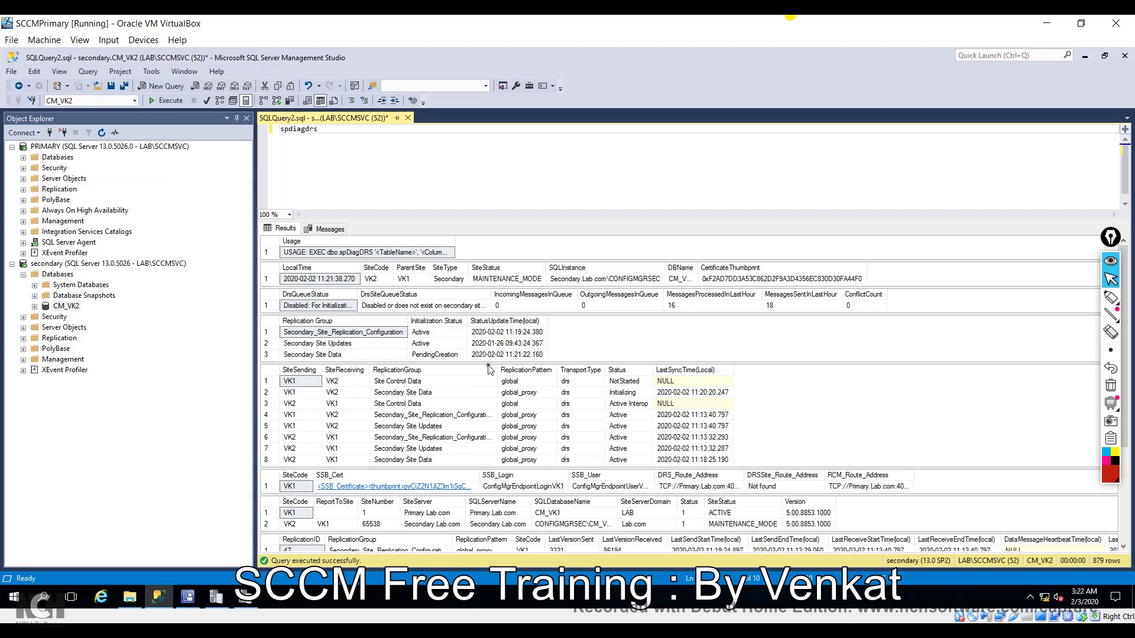
pyautogui.click(129, 597)
pyautogui.click(222, 266)
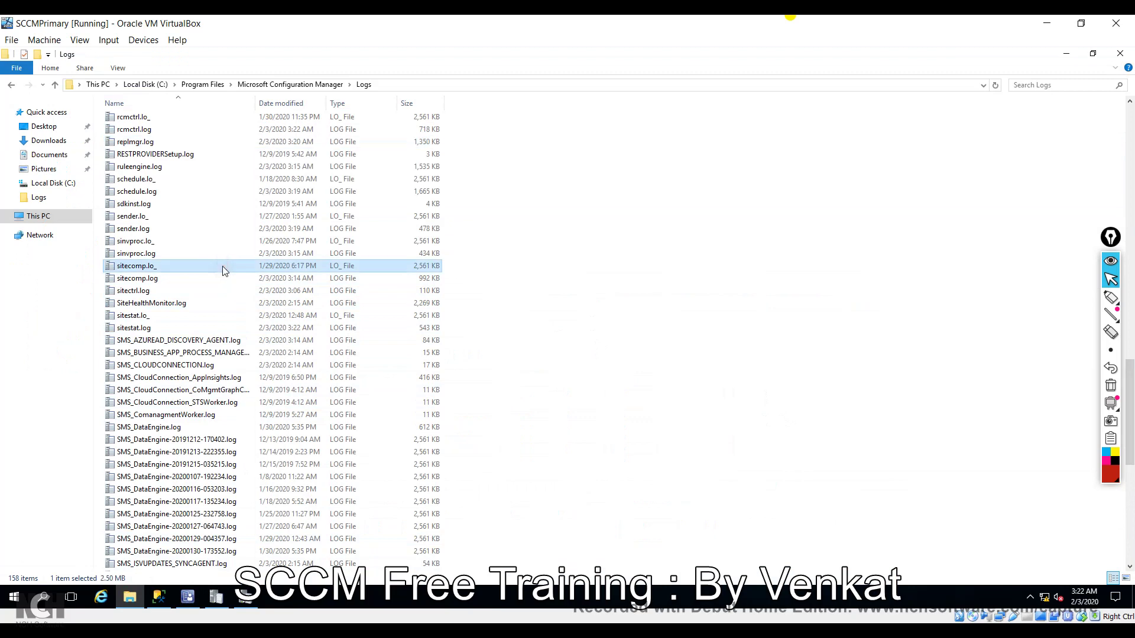
# Step: Open sender.log and check the 703-byte write, no more send requests and remote file rename entries
pyautogui.write('sender')
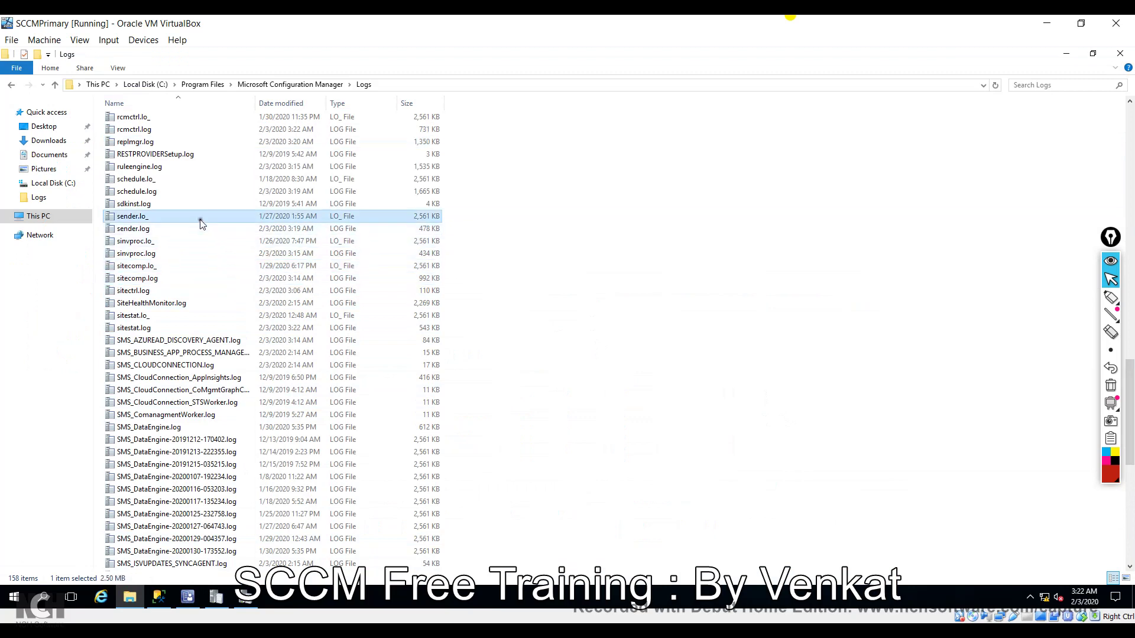
pyautogui.doubleClick(195, 228)
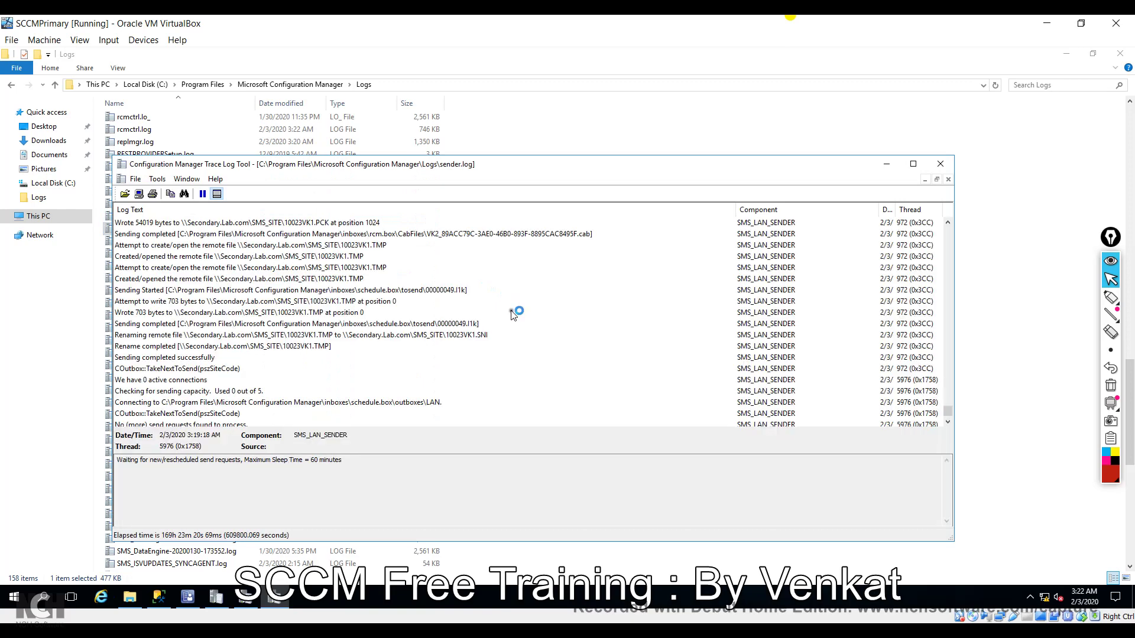
pyautogui.click(502, 301)
pyautogui.scroll(-3, 503, 307)
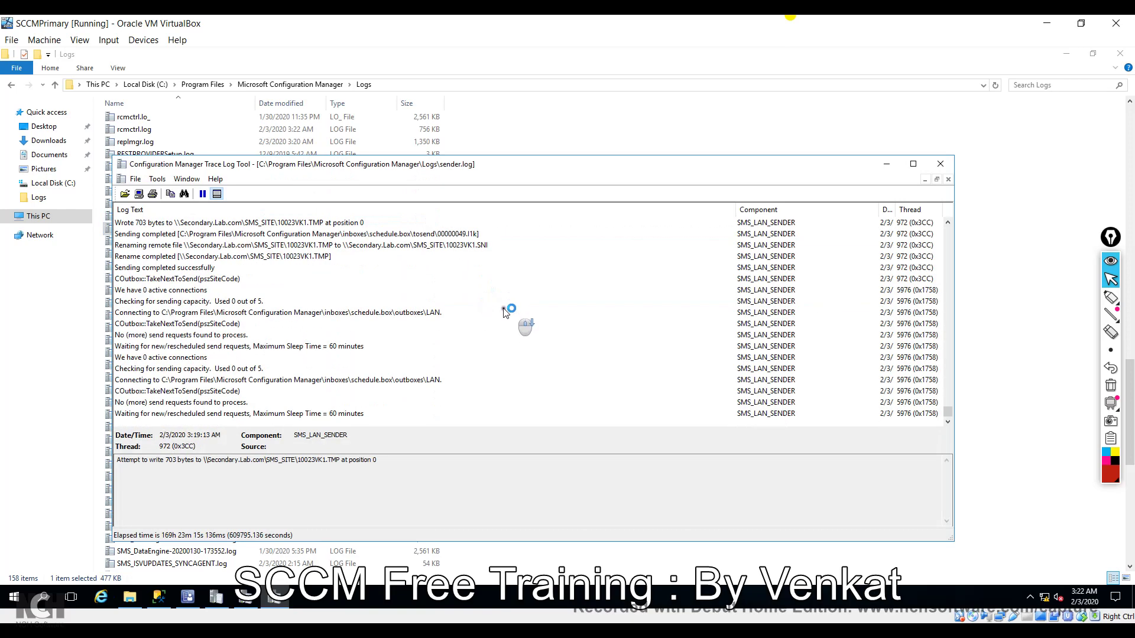
pyautogui.click(387, 334)
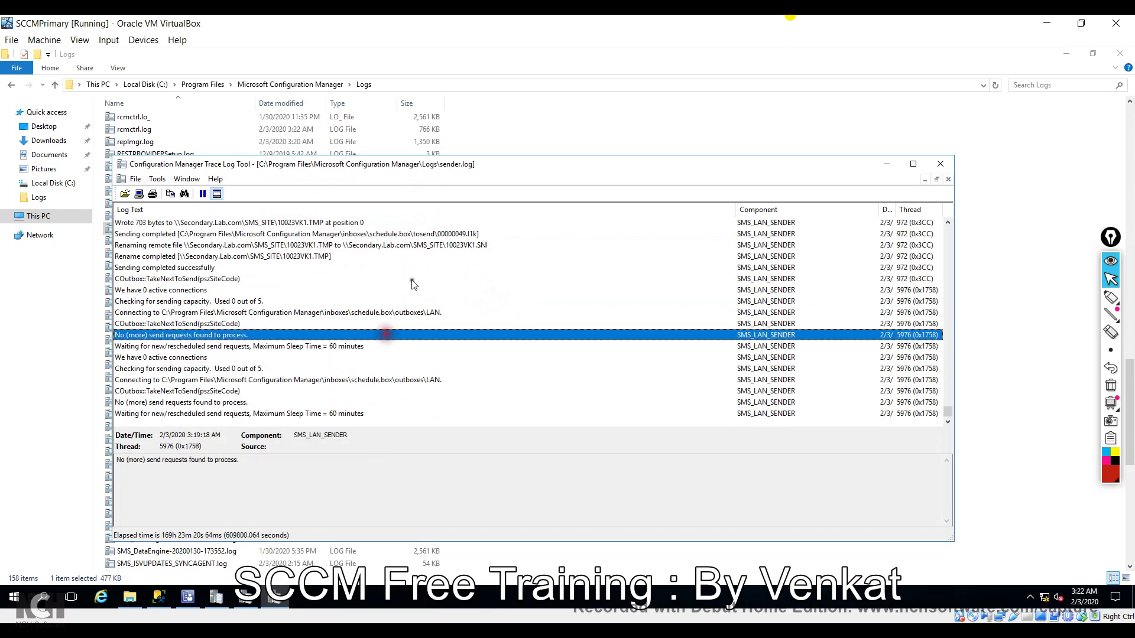
pyautogui.click(428, 247)
pyautogui.click(362, 142)
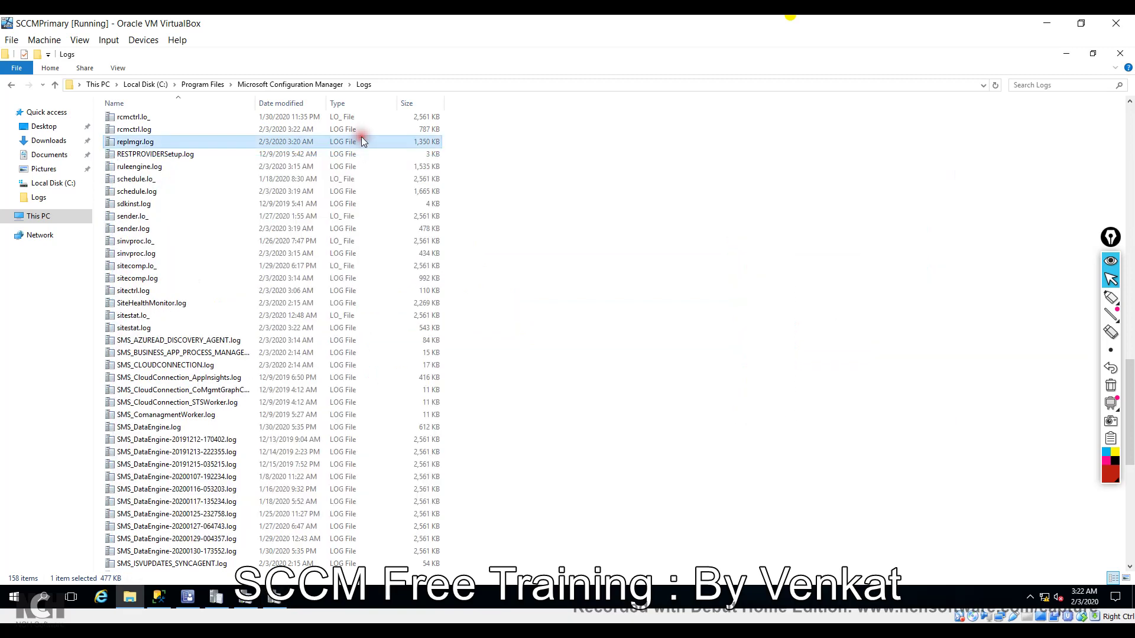
# Step: Open despool.log, widen Date/Time for full timestamps, and confirm the despooler executed VK2's instruction
pyautogui.write('de')
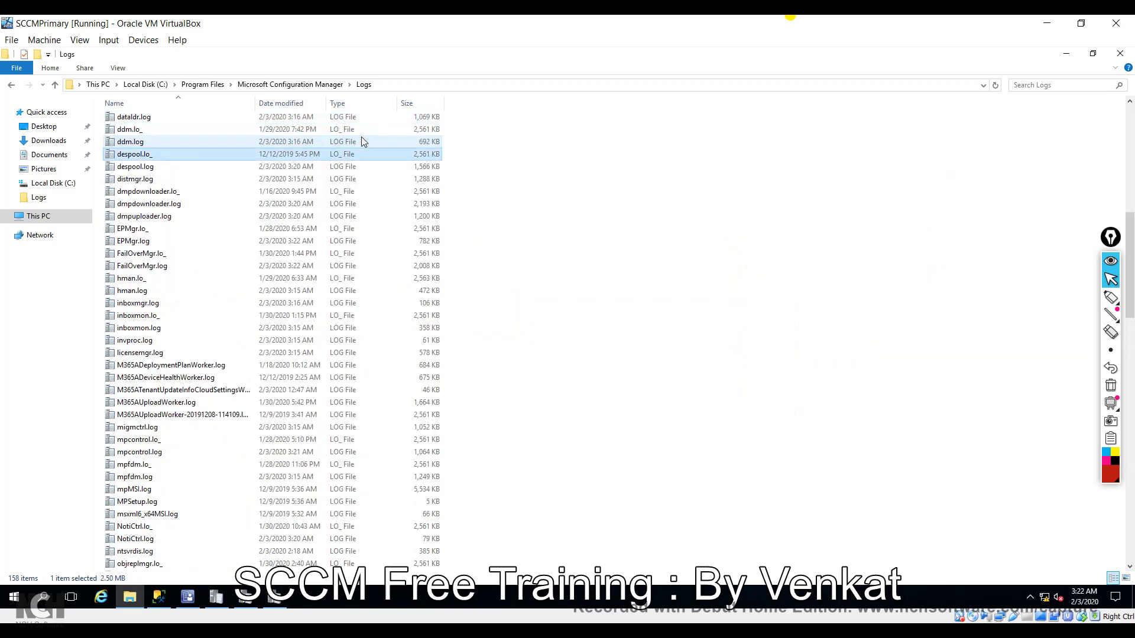
pyautogui.click(210, 170)
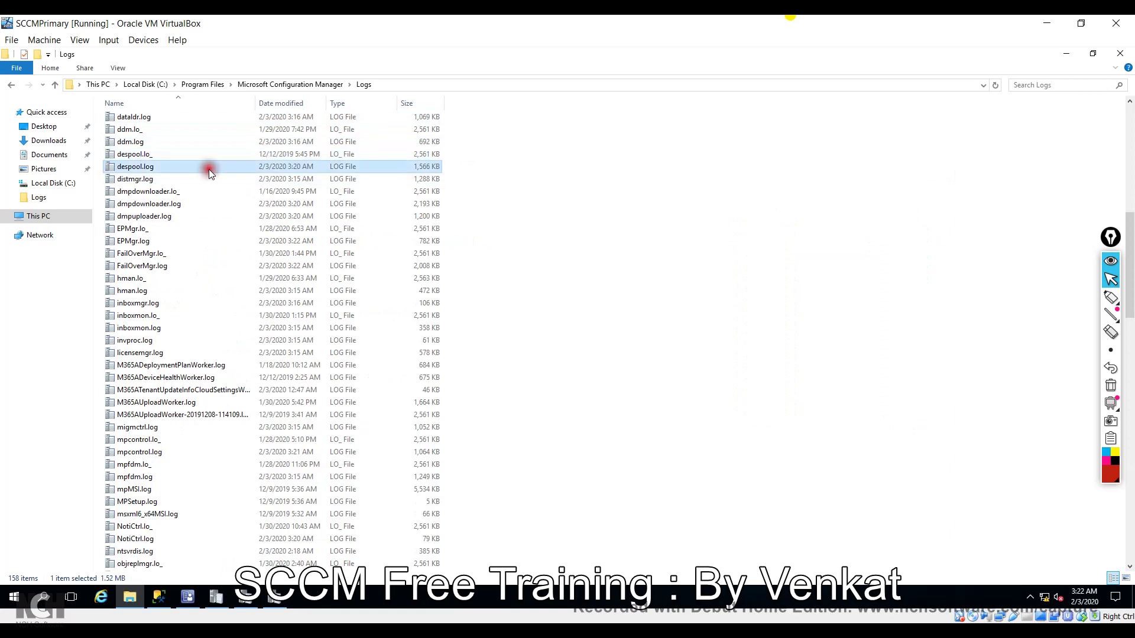
pyautogui.doubleClick(209, 170)
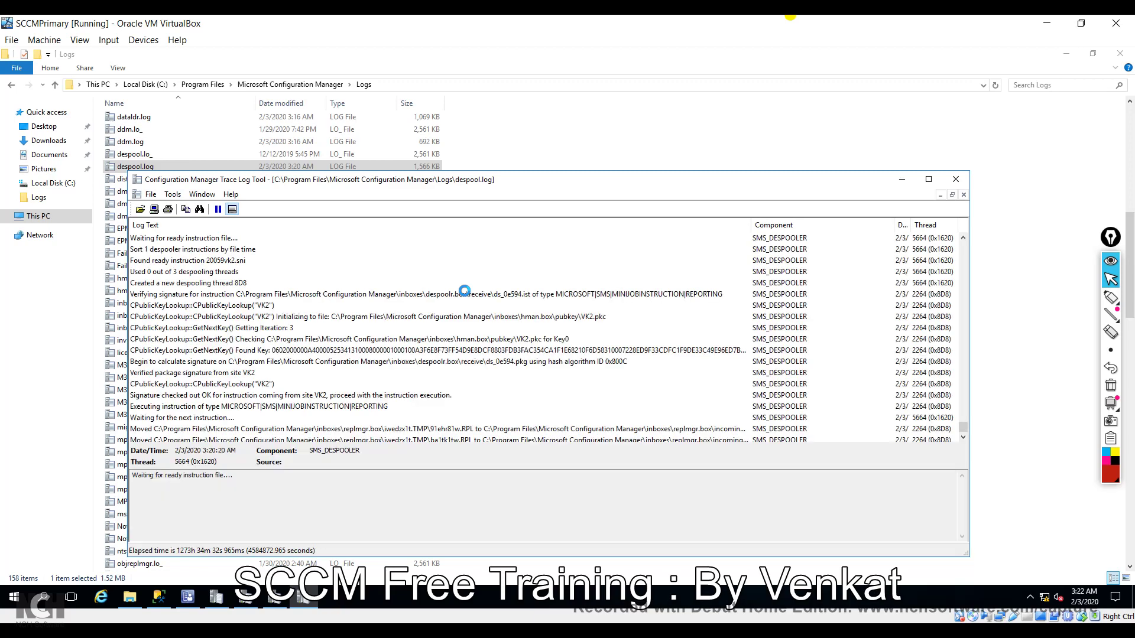
pyautogui.click(428, 341)
pyautogui.scroll(-3, 438, 346)
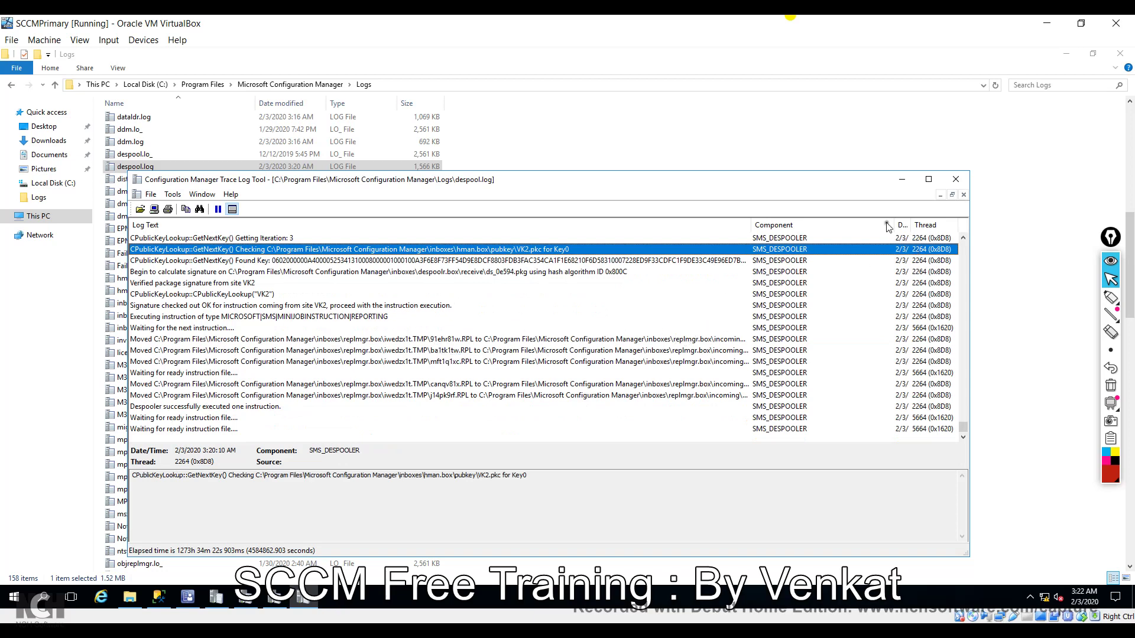
pyautogui.moveTo(895, 225); pyautogui.dragTo(821, 225)
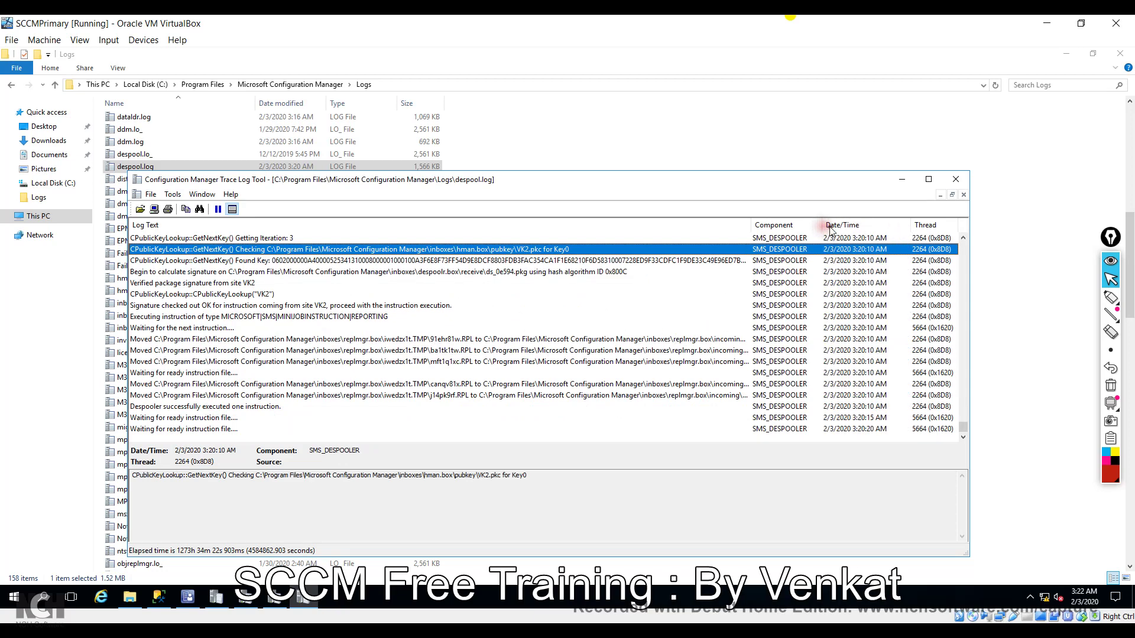
pyautogui.click(594, 362)
pyautogui.click(541, 395)
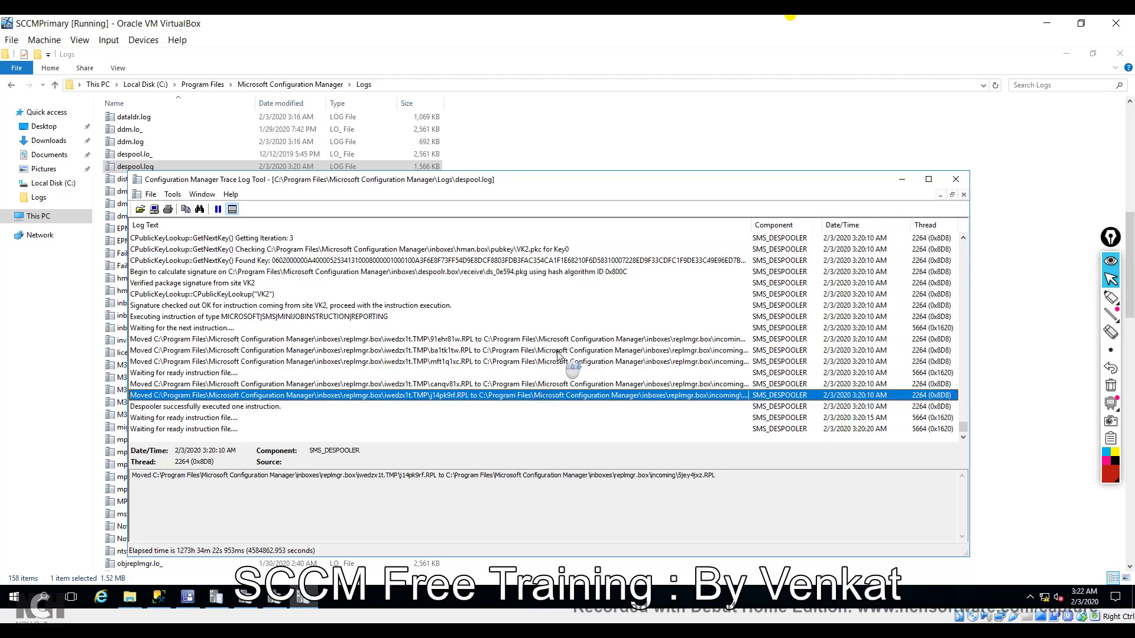
pyautogui.click(219, 418)
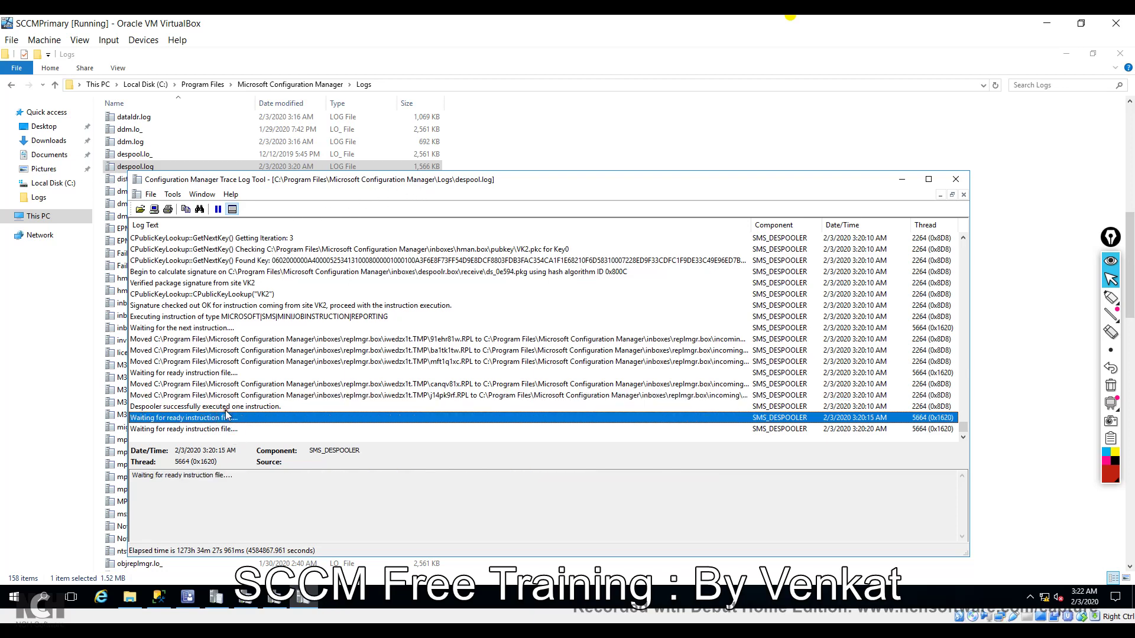
pyautogui.click(228, 407)
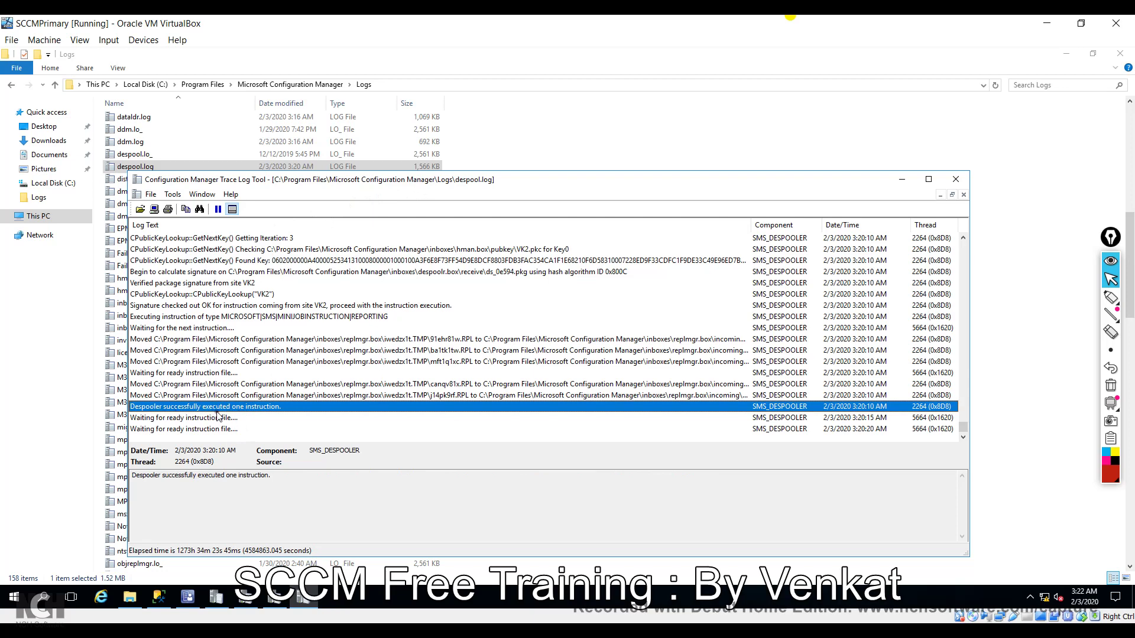
pyautogui.click(266, 168)
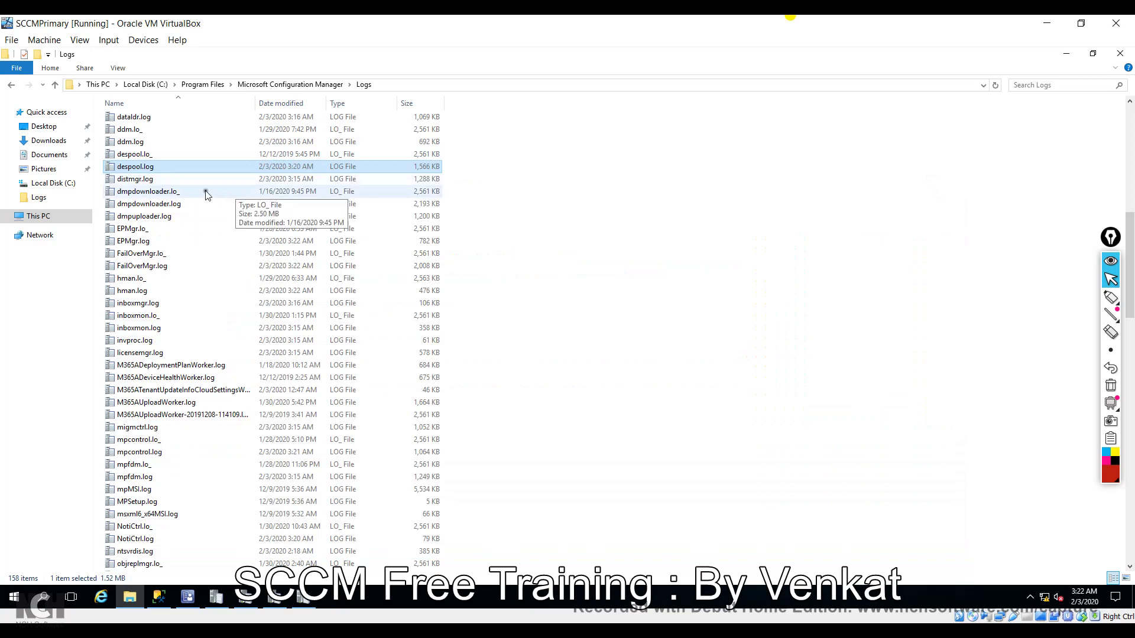
# Step: Select inboxmgr.log in the list, then bring the sender.log trace window in front of despool.log
pyautogui.click(270, 305)
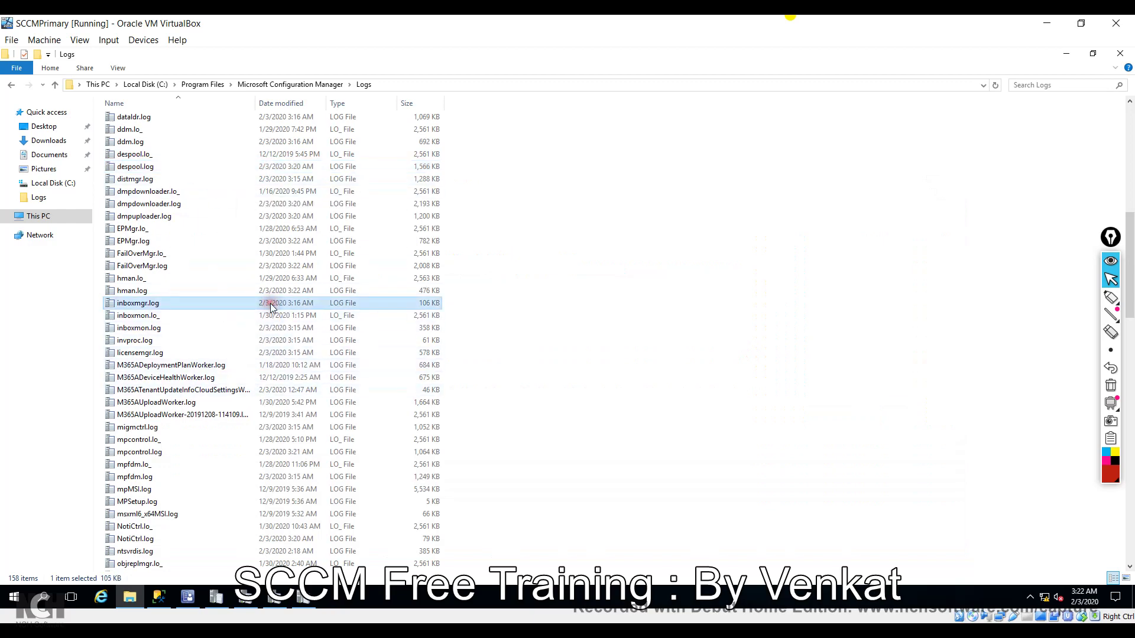
pyautogui.scroll(-11, 270, 307)
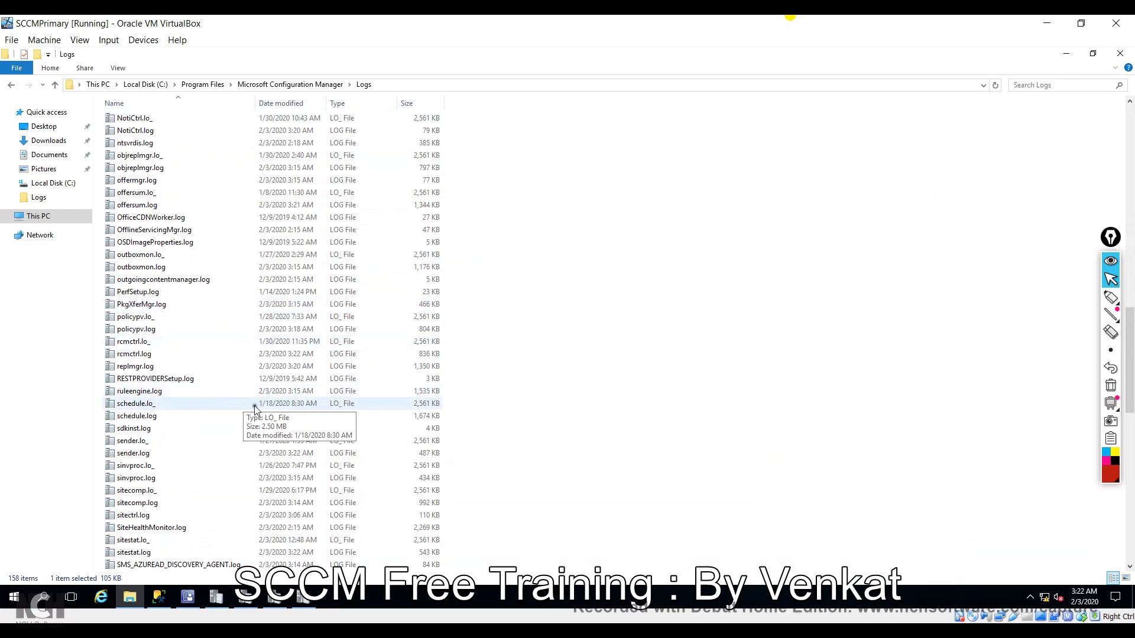
pyautogui.click(276, 599)
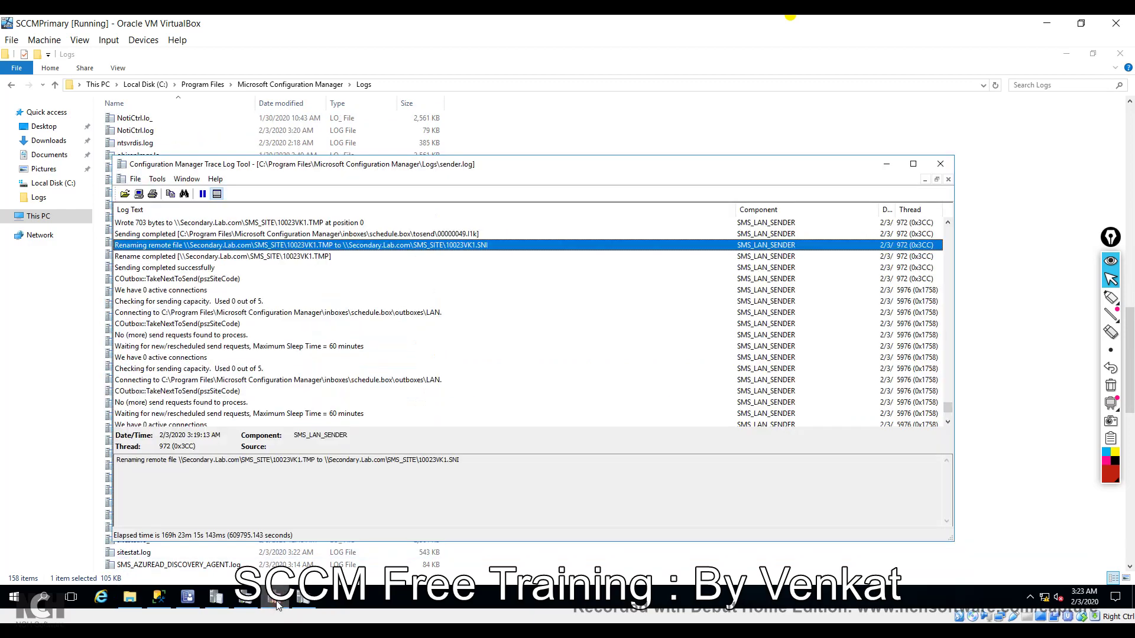
pyautogui.click(304, 598)
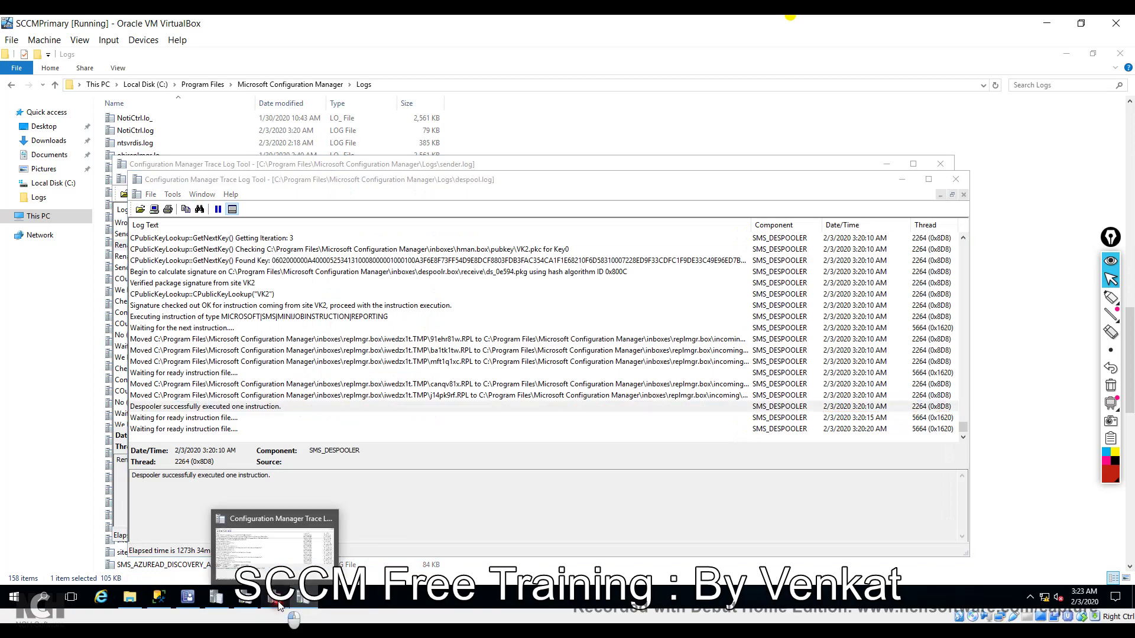
pyautogui.click(279, 606)
# Step: Confirm sender.log shows the 1048576-byte writes, the remote file rename and rename completed
pyautogui.scroll(-3, 463, 376)
pyautogui.scroll(-10, 463, 375)
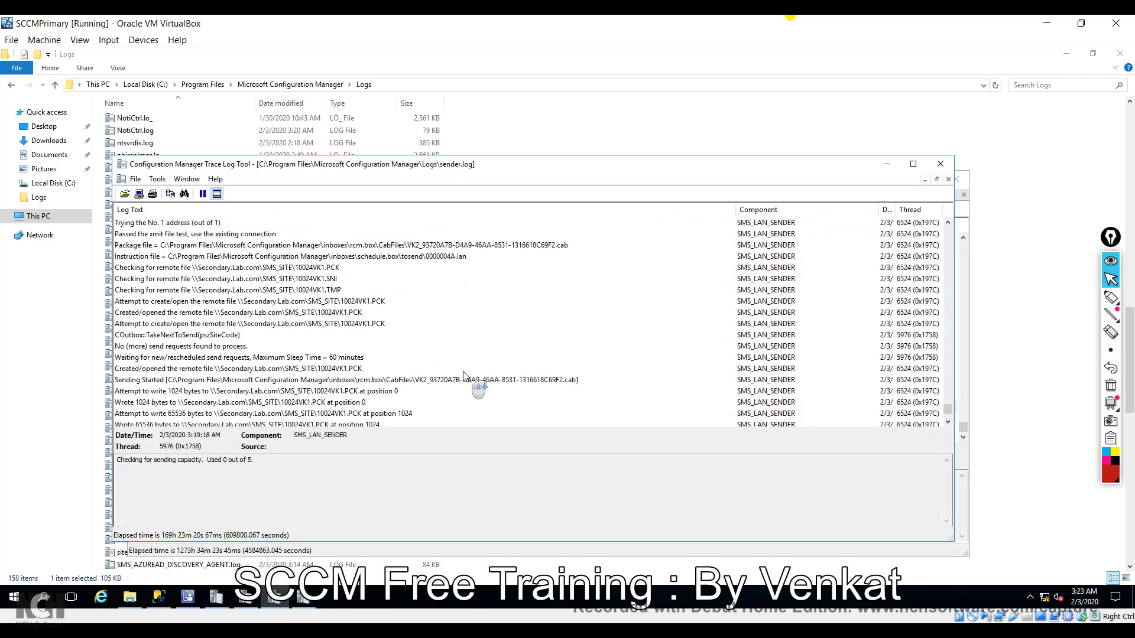
pyautogui.click(324, 247)
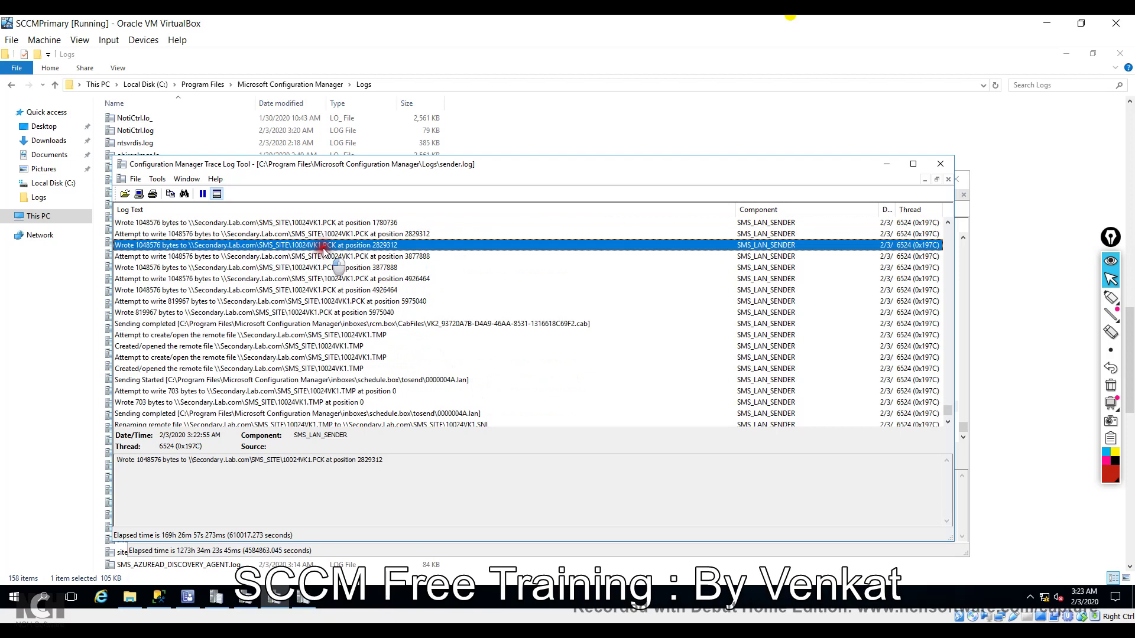
pyautogui.click(385, 258)
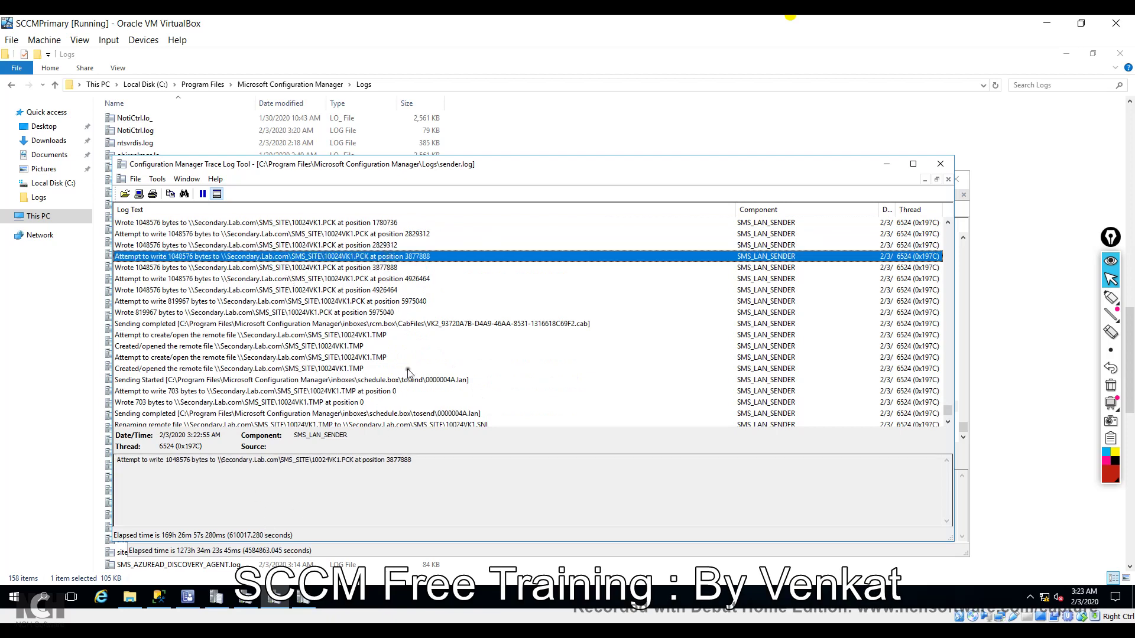
pyautogui.scroll(-5, 436, 351)
pyautogui.click(387, 249)
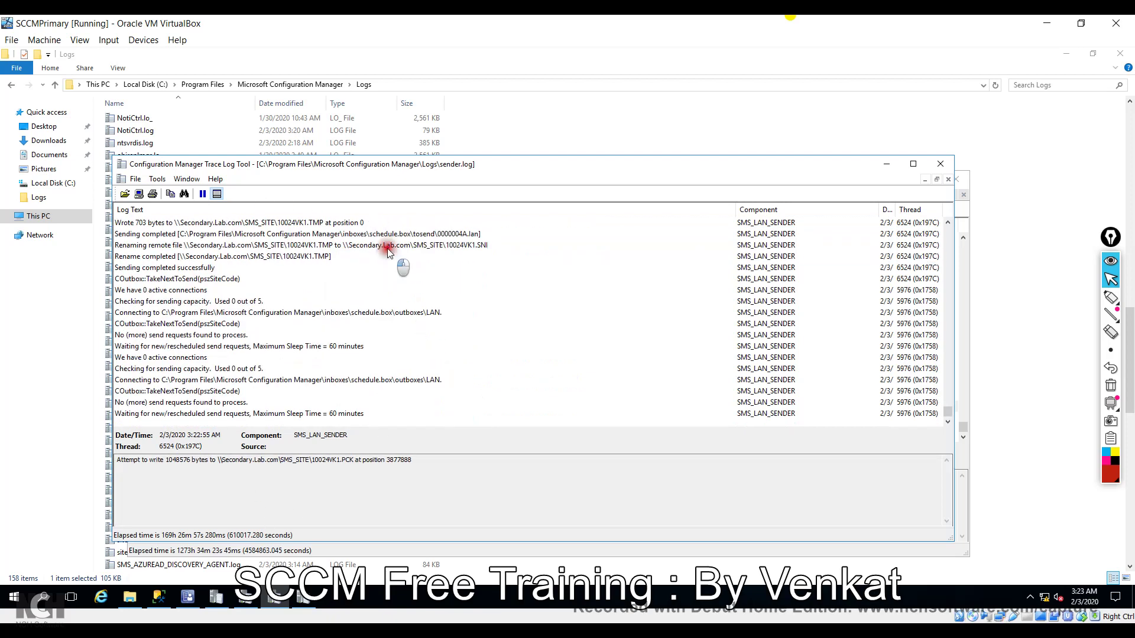
pyautogui.click(306, 257)
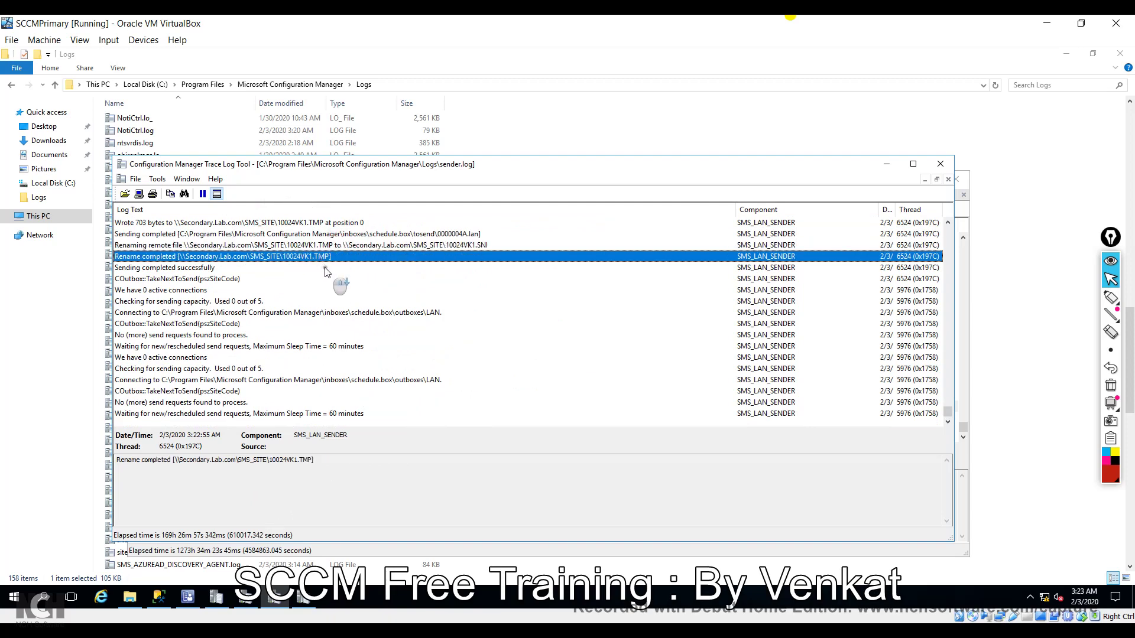
pyautogui.scroll(1, 328, 272)
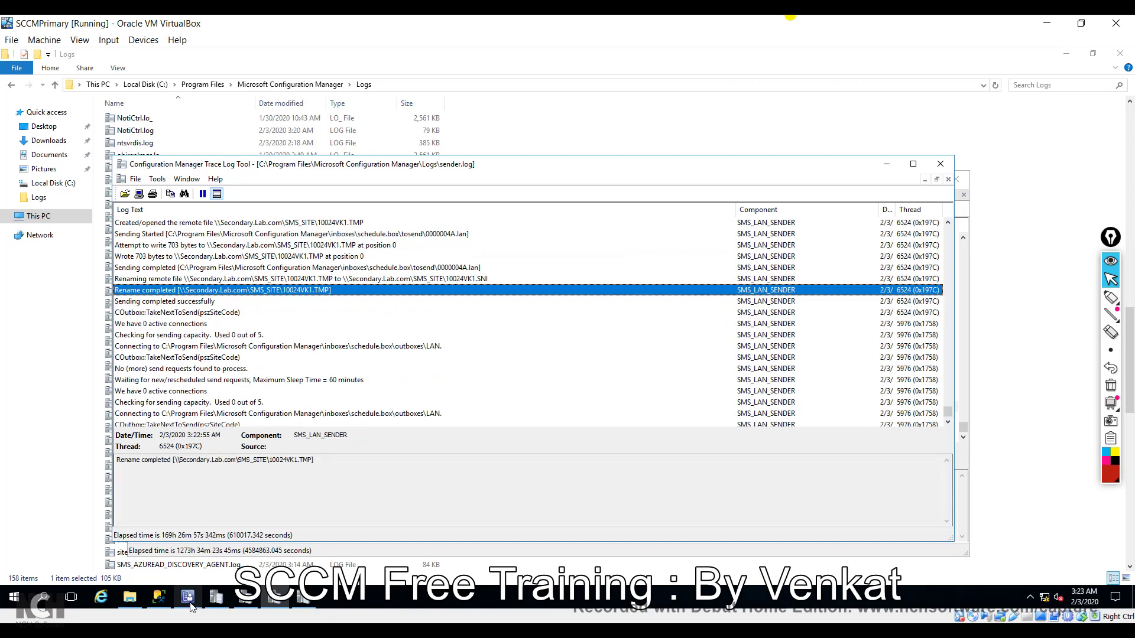
# Step: Rerun spdiagdrs to see Secondary Site Data at PendingApplication, then switch to the console
pyautogui.moveTo(167, 601)
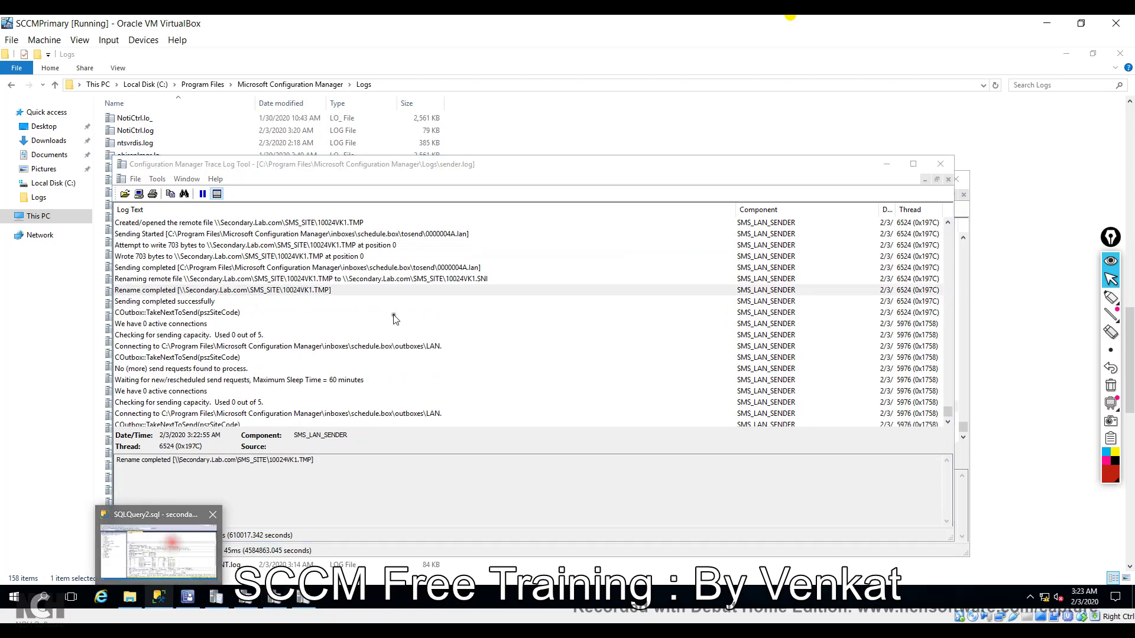
pyautogui.click(170, 544)
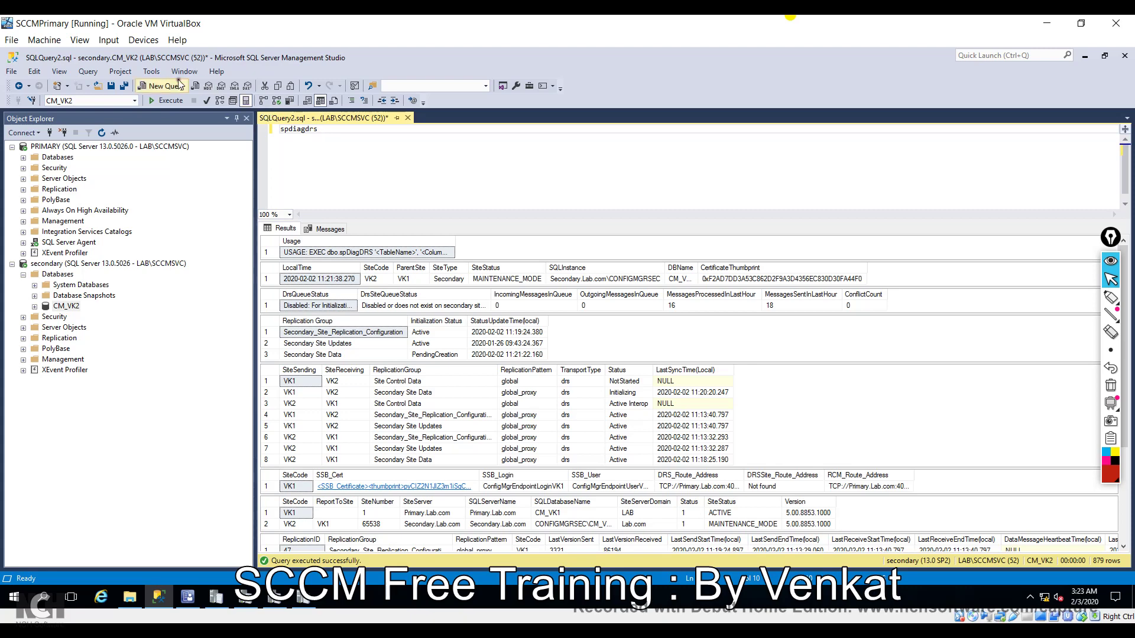
pyautogui.click(161, 103)
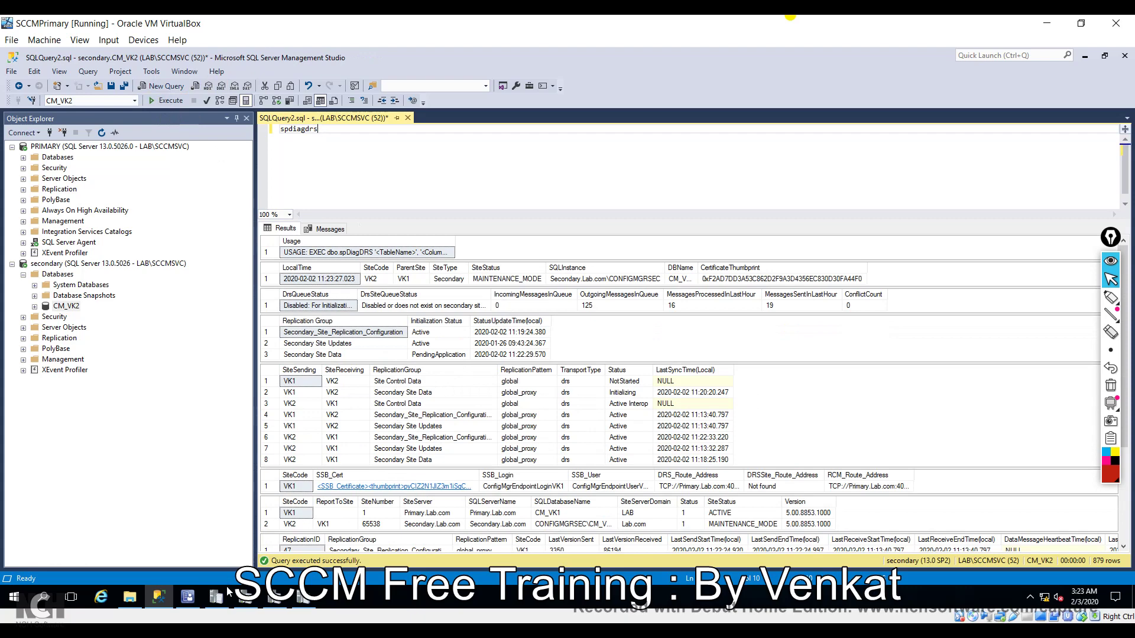
pyautogui.click(188, 596)
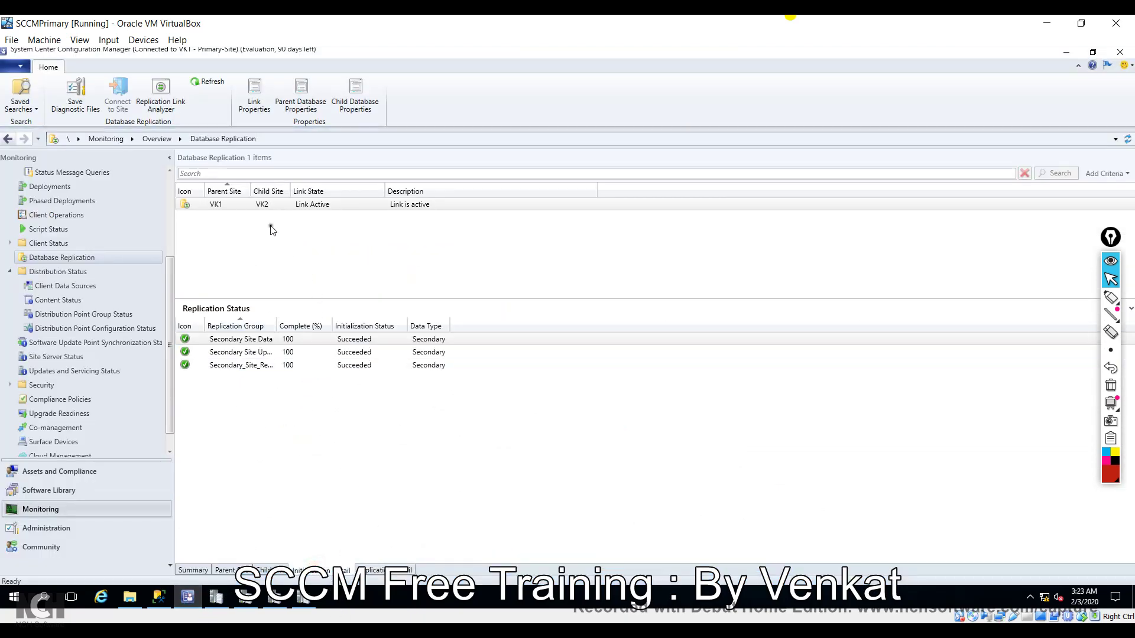
# Step: Refresh the Database Replication status to reload the VK1–VK2 link summary
pyautogui.click(197, 83)
pyautogui.click(200, 86)
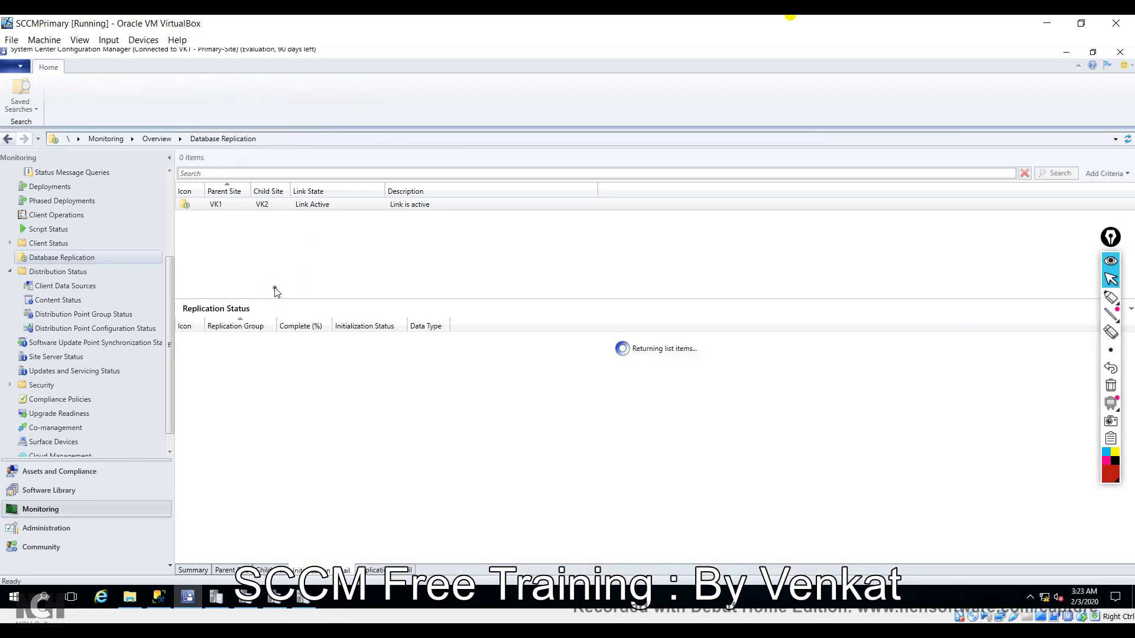
pyautogui.click(201, 571)
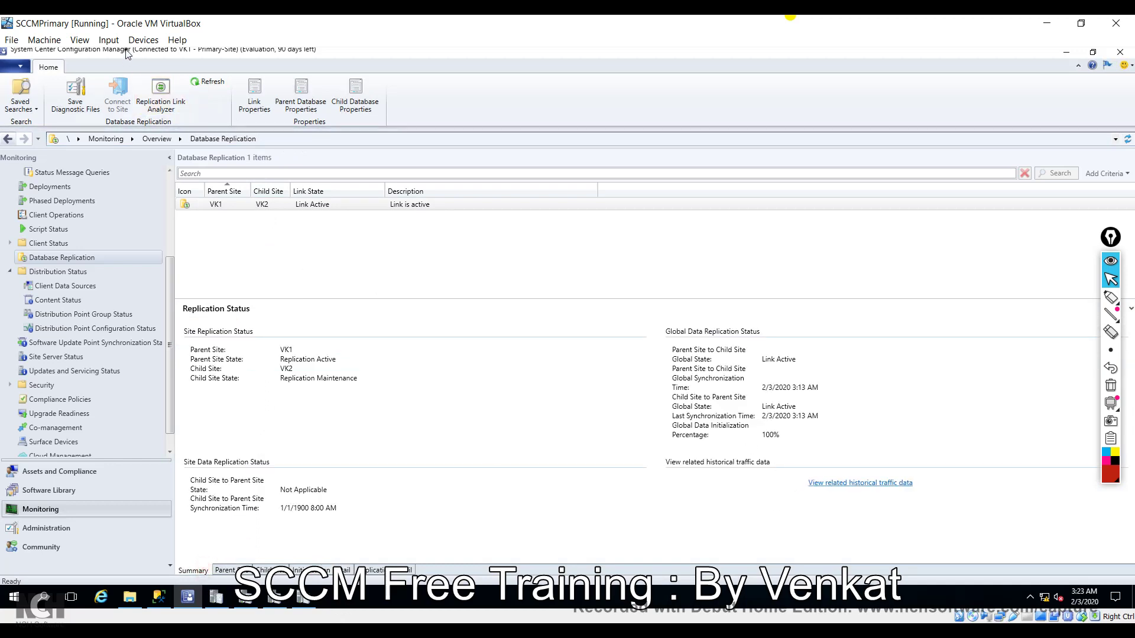
pyautogui.click(210, 83)
# Step: Rerun spdiagdrs on the secondary and check the DRS queue's incoming, outgoing, sent, processed and conflict counts
pyautogui.click(158, 597)
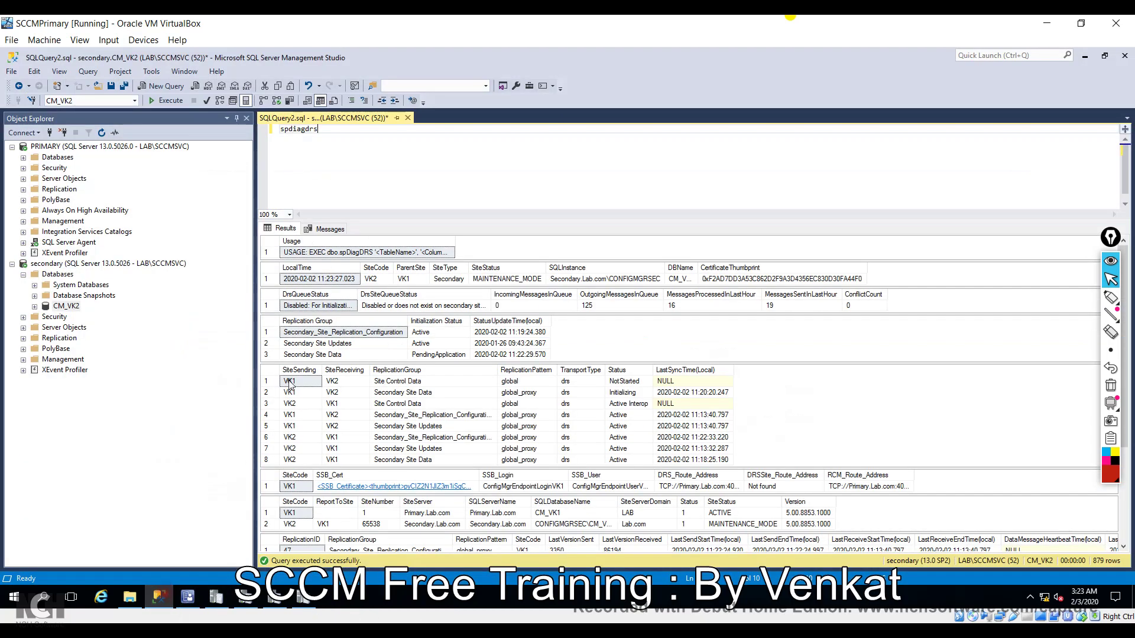
pyautogui.click(171, 101)
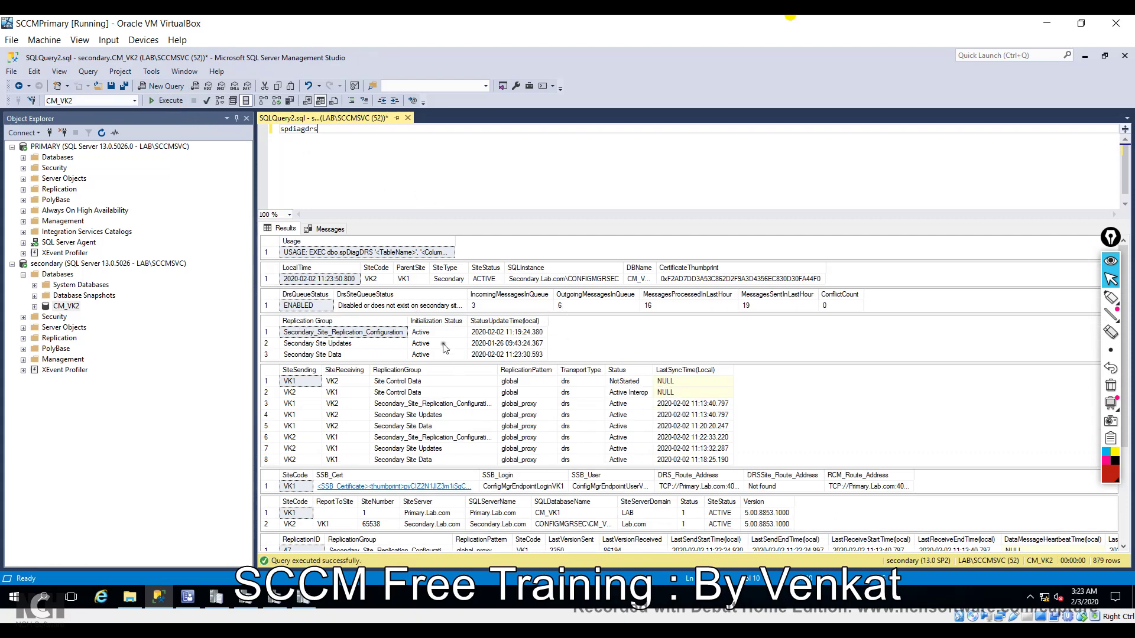
pyautogui.click(570, 305)
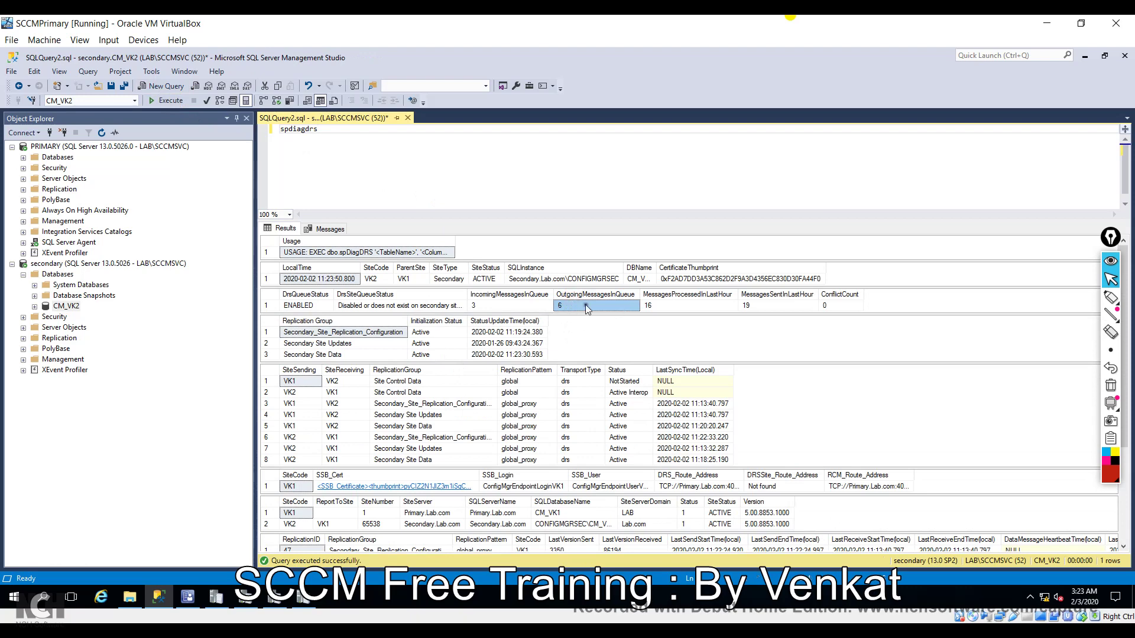
pyautogui.click(693, 307)
pyautogui.click(845, 306)
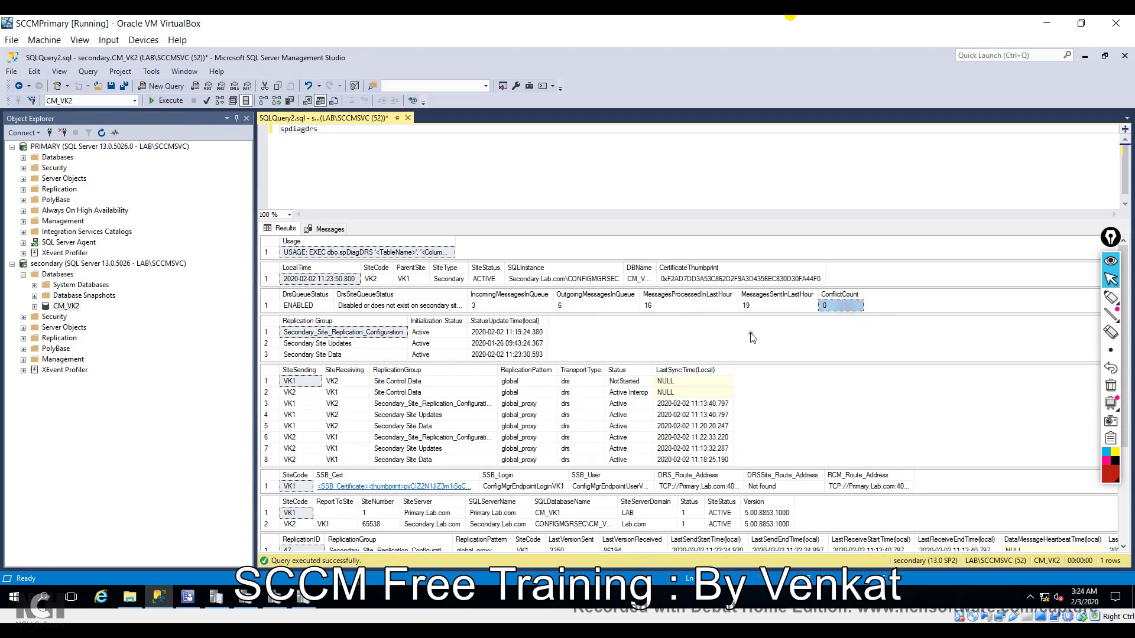
pyautogui.click(766, 303)
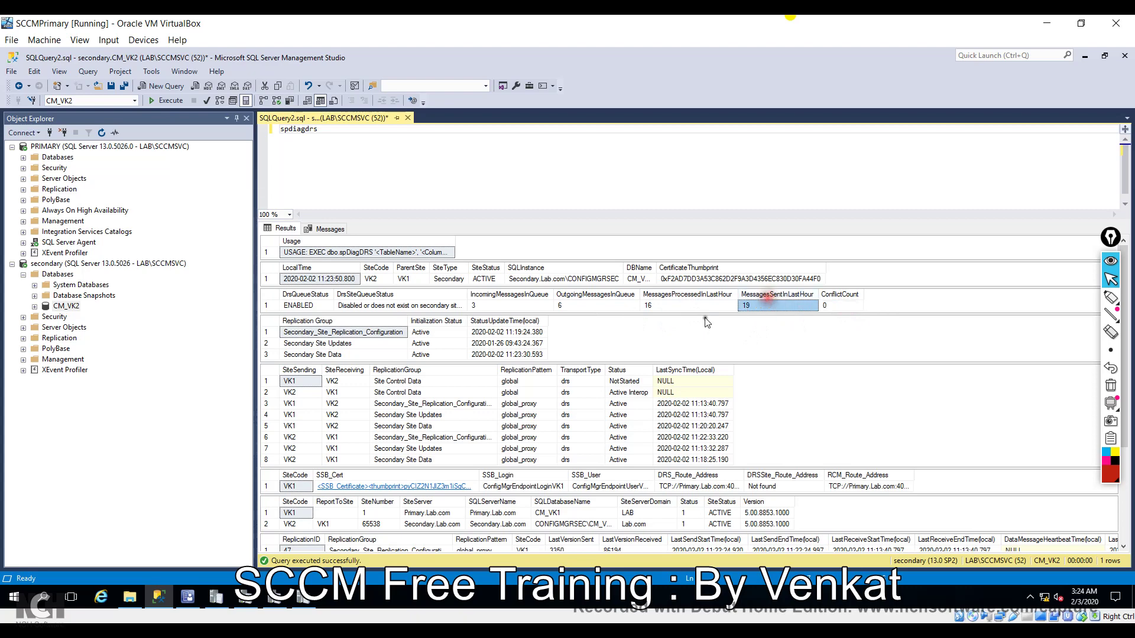
pyautogui.click(488, 303)
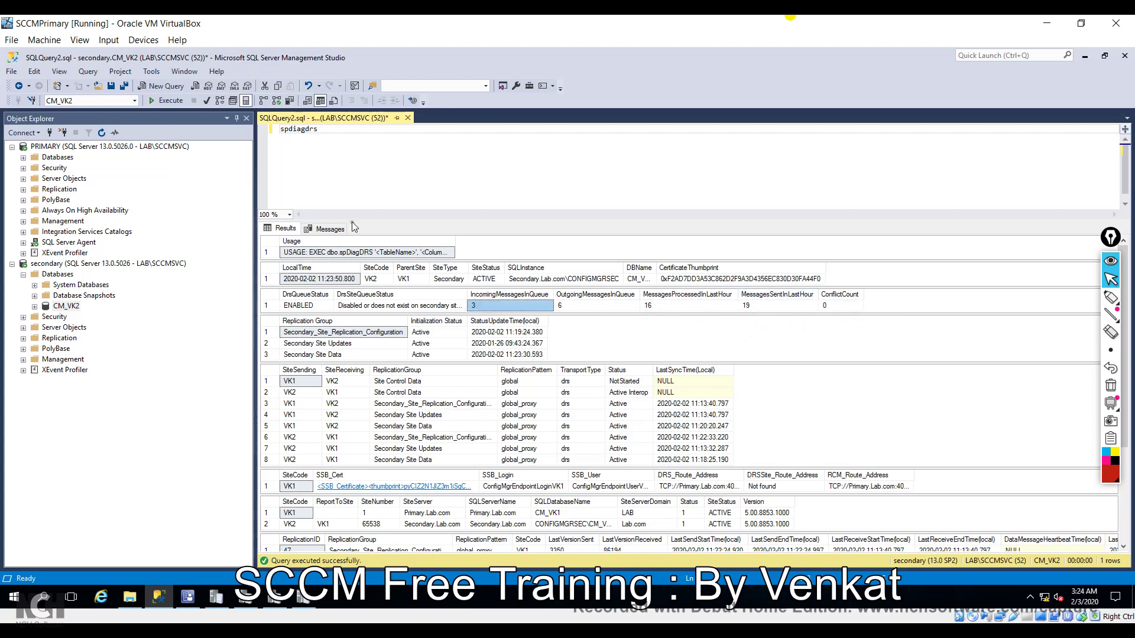
pyautogui.click(170, 101)
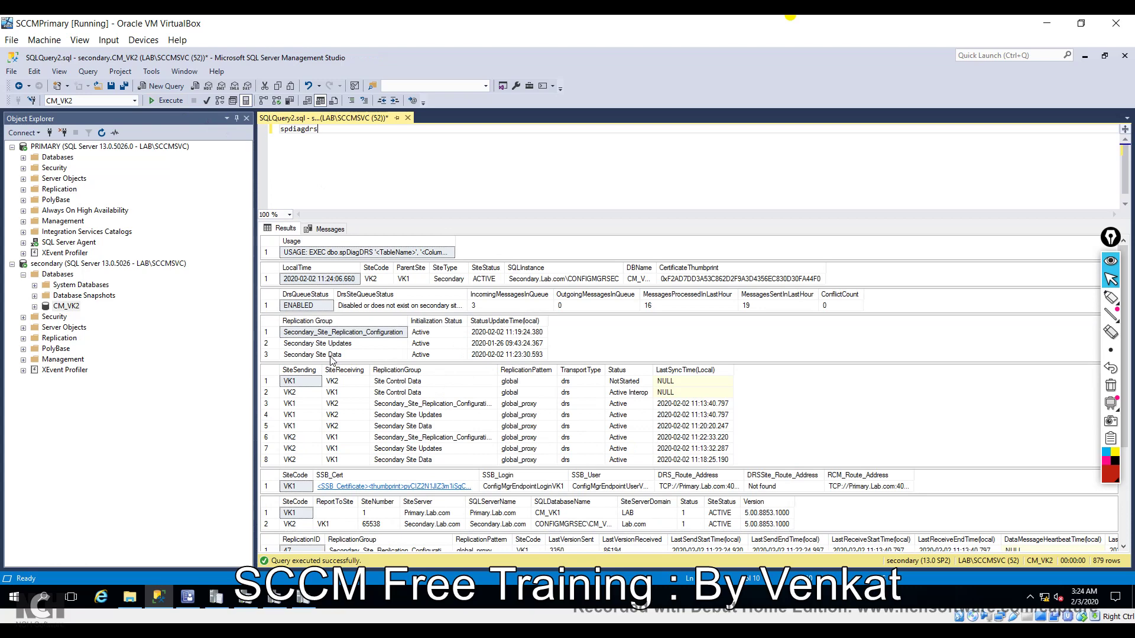
# Step: Check that the configuration, Secondary Site Data and Secondary Site Updates groups show Active initialization status
pyautogui.click(372, 356)
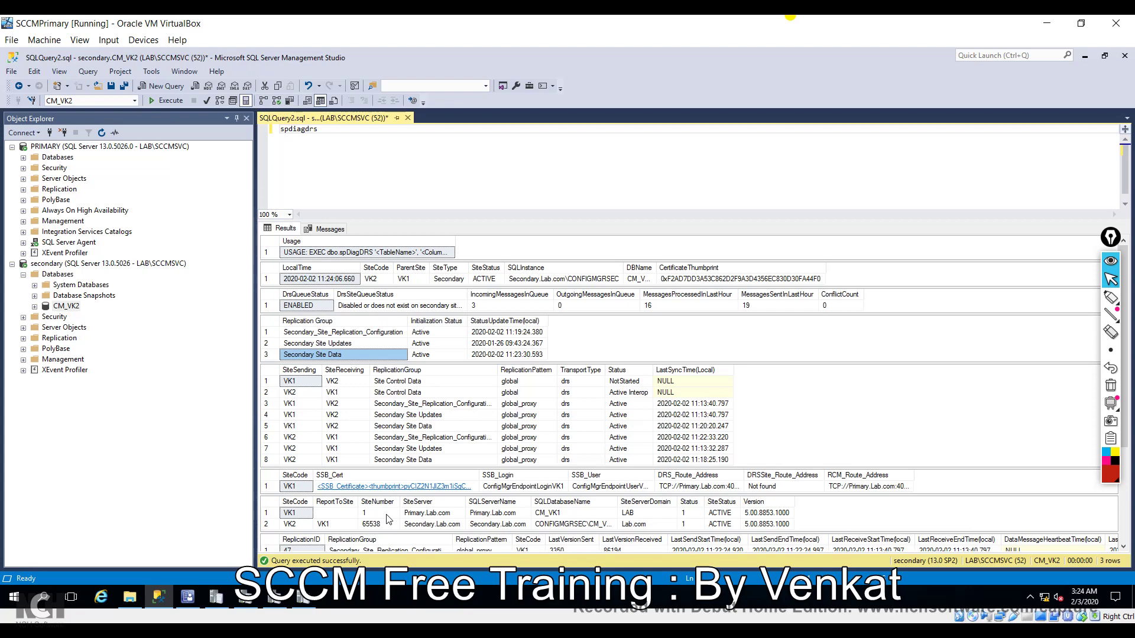
pyautogui.click(373, 346)
pyautogui.click(436, 332)
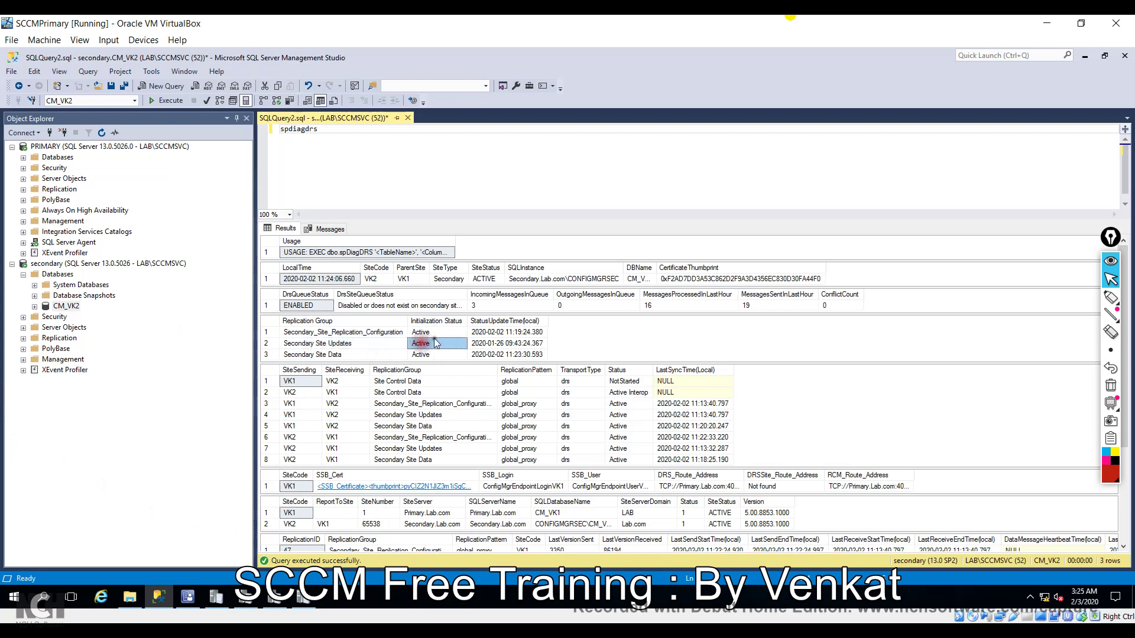
pyautogui.click(463, 354)
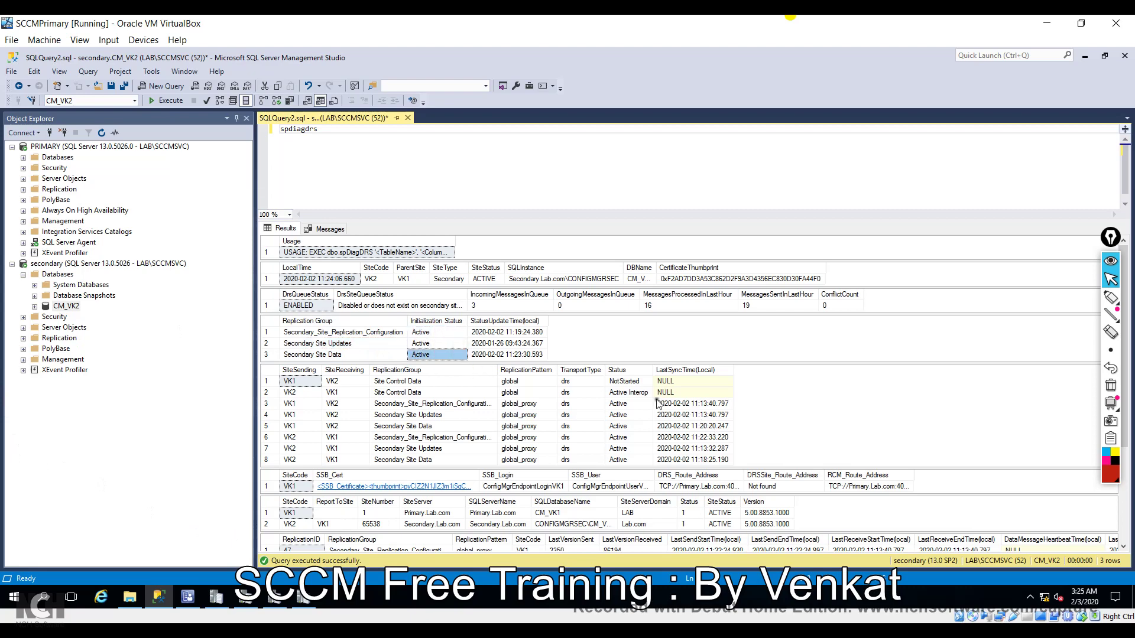
# Step: Confirm VK2 Site Control Data is Active Interop, then bring up the Secondary VM's trace log
pyautogui.click(634, 394)
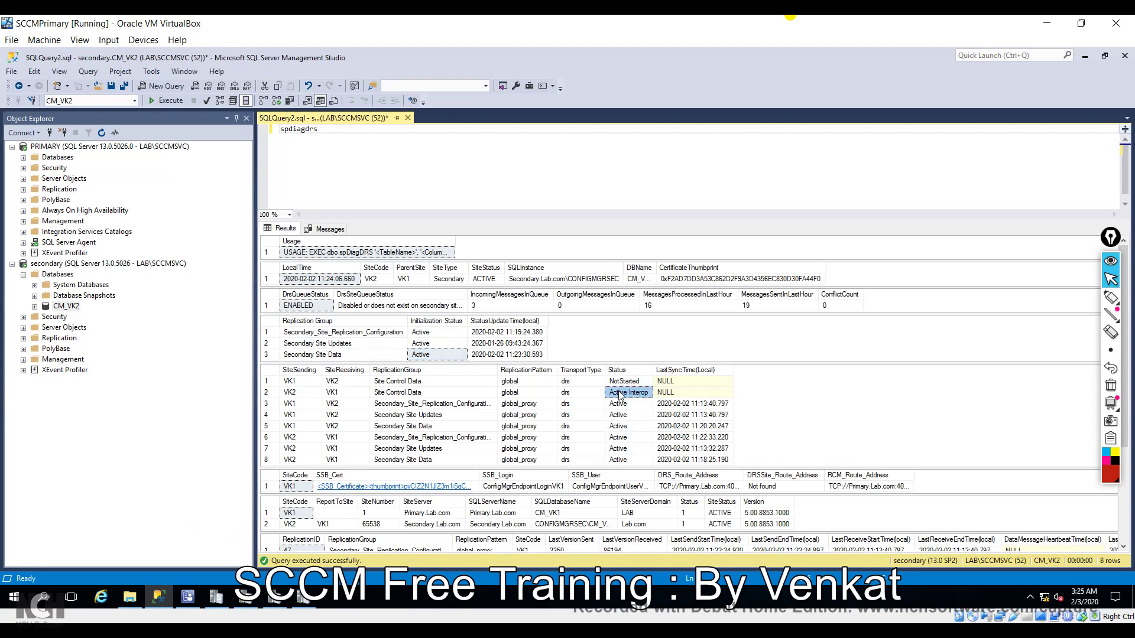
pyautogui.click(438, 354)
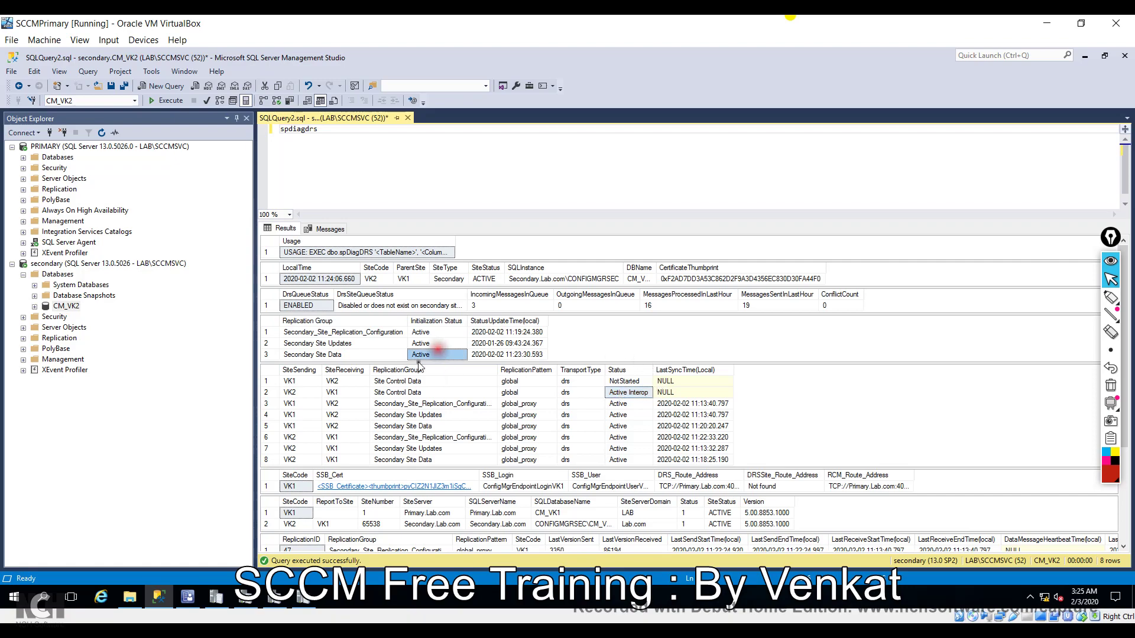
pyautogui.click(341, 615)
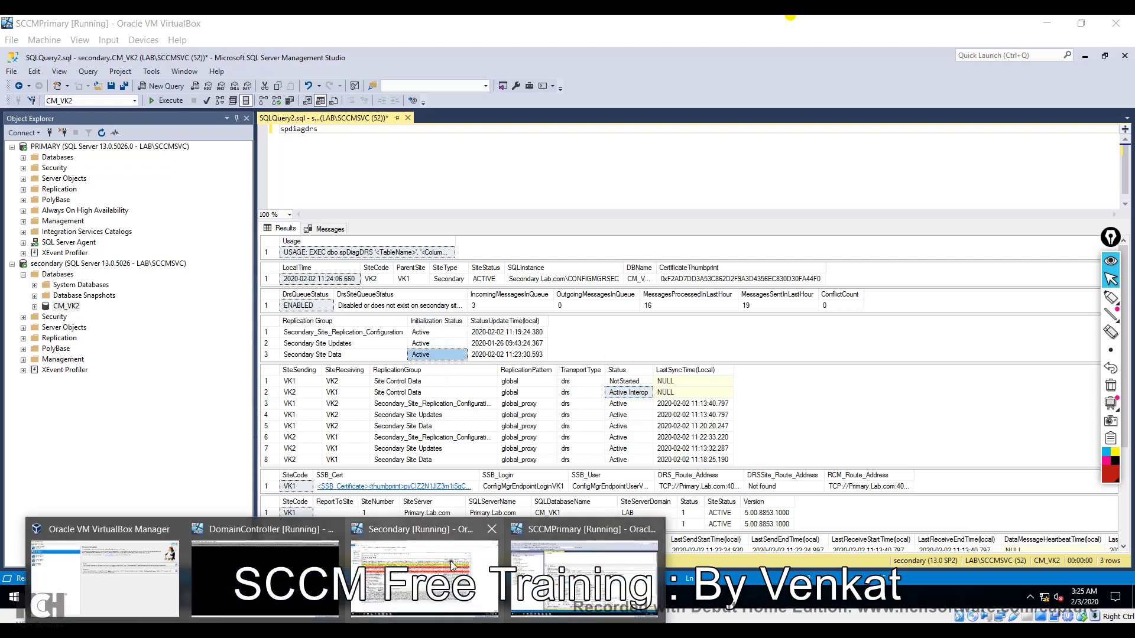
pyautogui.click(467, 564)
# Step: Read rcmctrl.log's process replication retry and AlertVariable_S and AutoClientUpgrade bulk copy entries
pyautogui.click(423, 348)
pyautogui.scroll(-10, 424, 345)
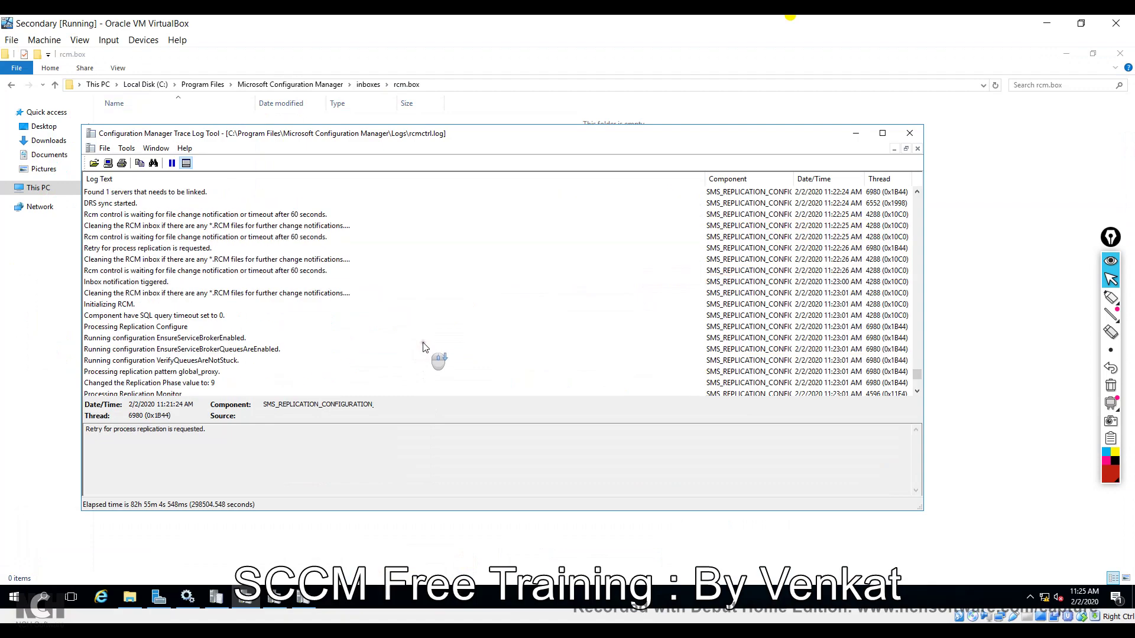
pyautogui.click(378, 259)
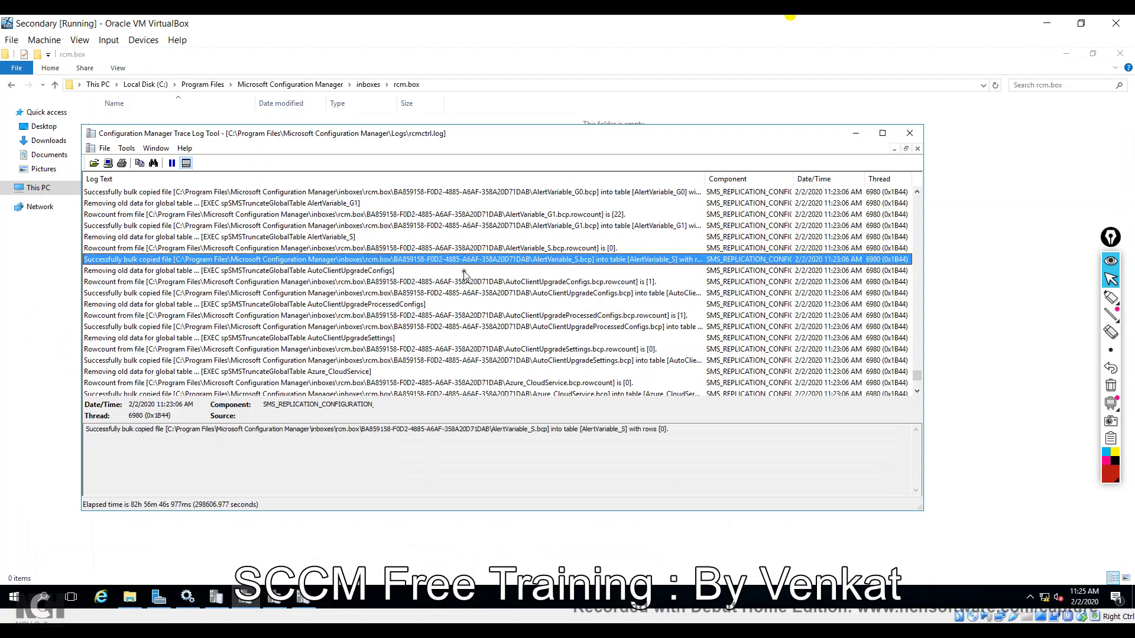
pyautogui.click(141, 292)
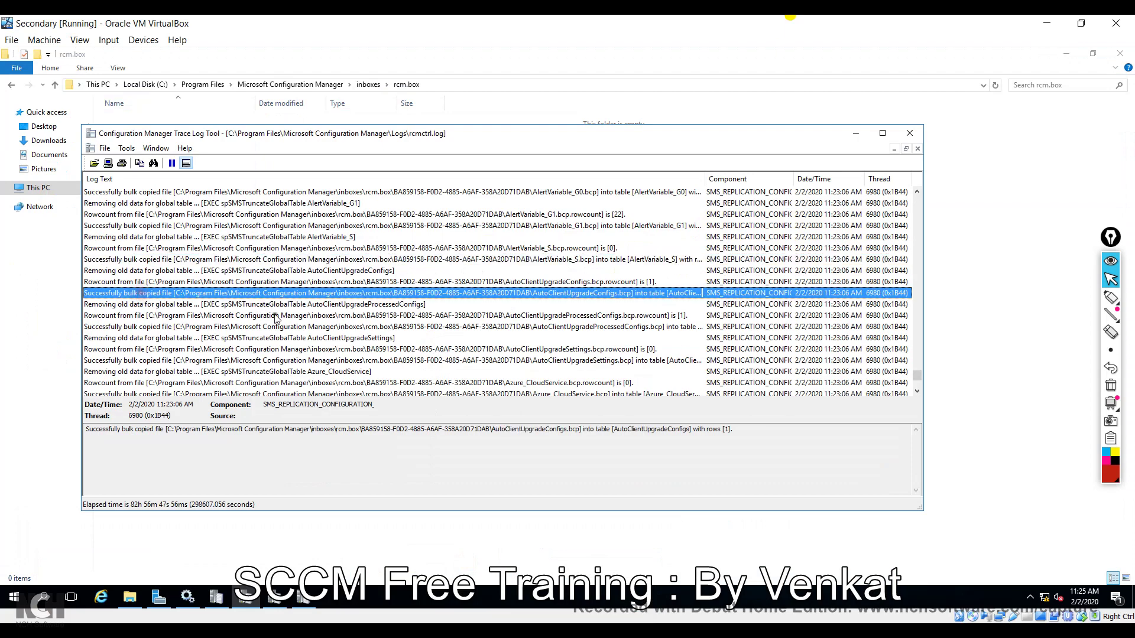
pyautogui.click(190, 337)
pyautogui.click(190, 349)
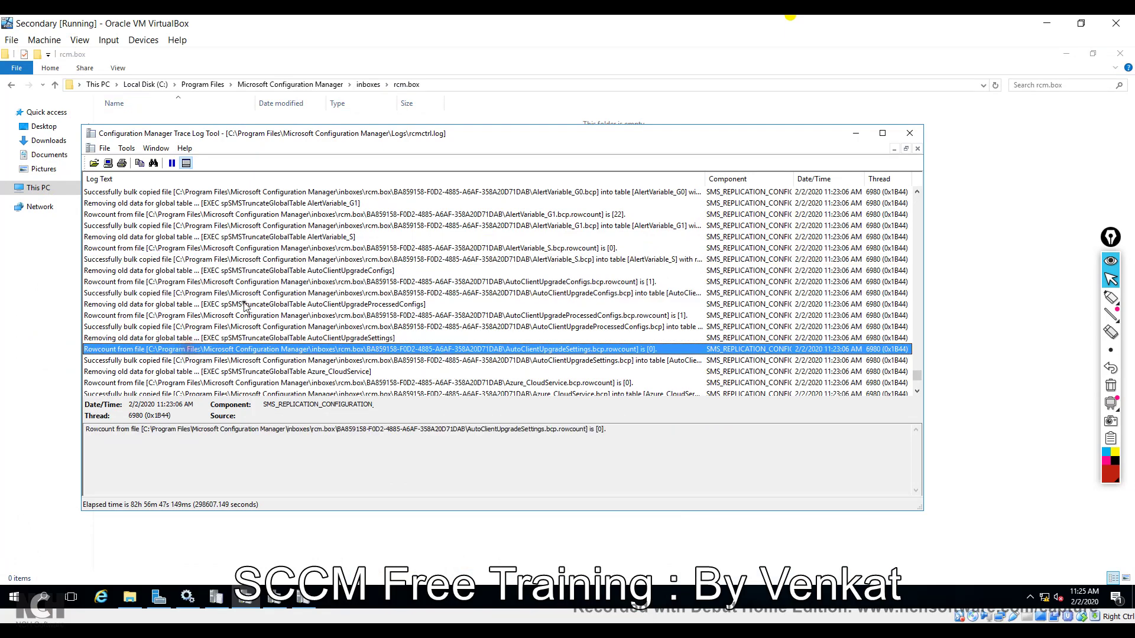
pyautogui.scroll(-4, 246, 307)
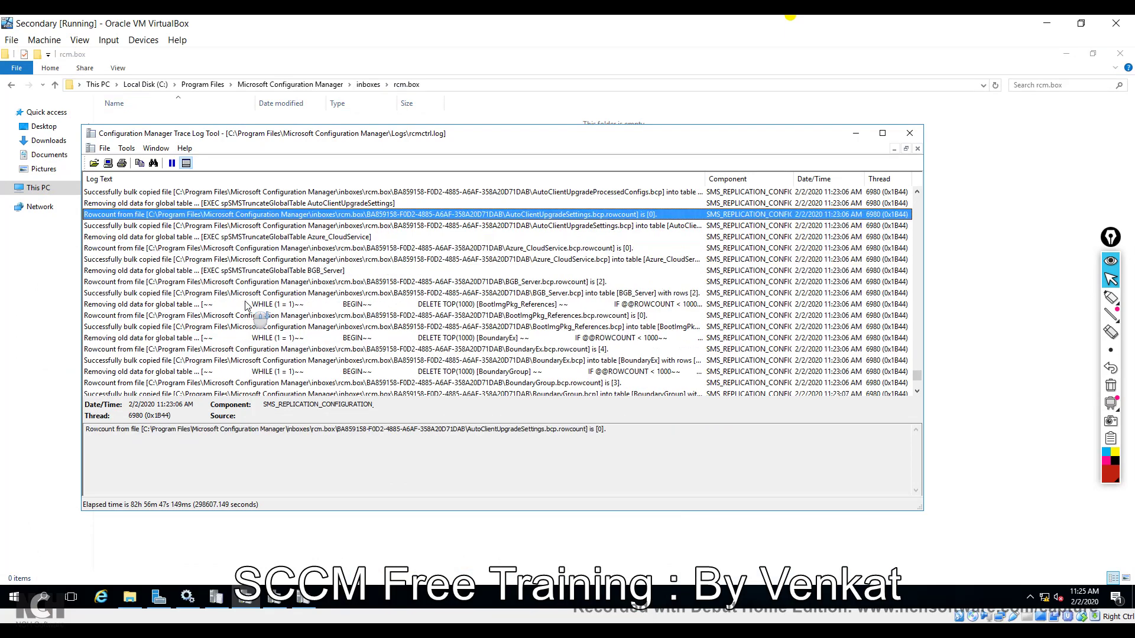
pyautogui.click(108, 204)
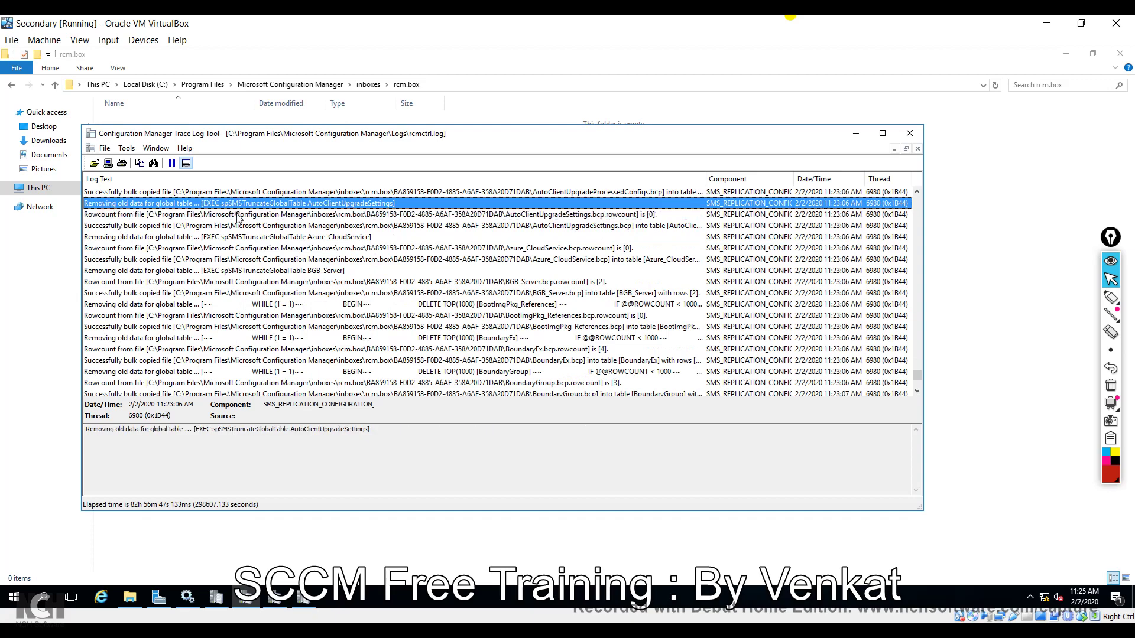
# Step: Scroll to the newest rcmctrl.log entries, reading replication phase 11 through the Processing Replication Monitor lines
pyautogui.scroll(-1, 283, 242)
pyautogui.scroll(-12, 284, 243)
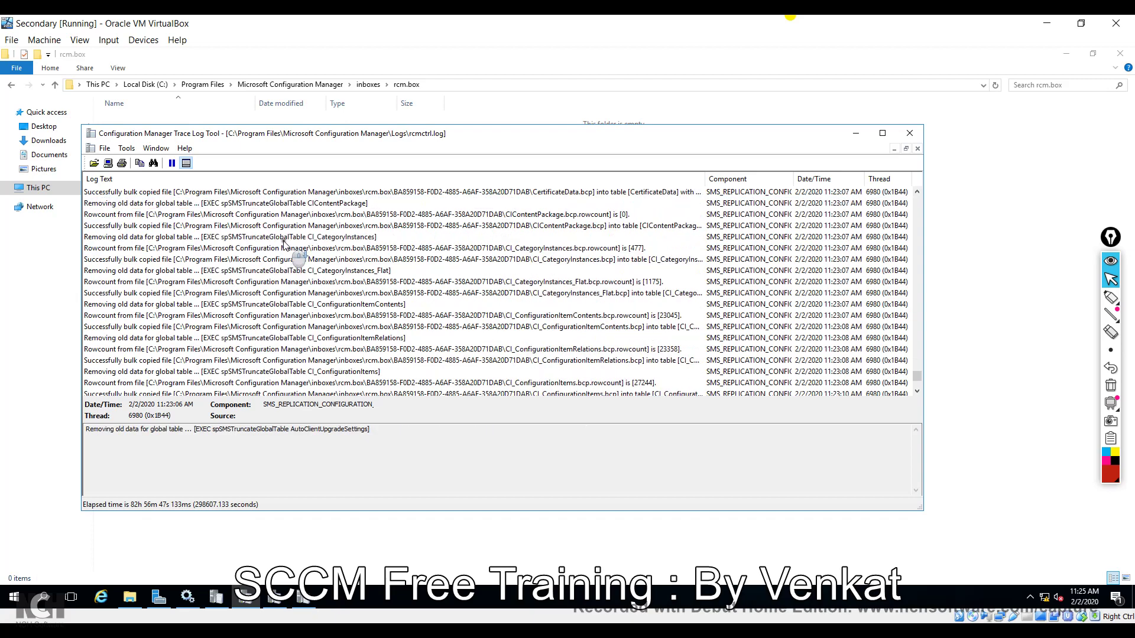
pyautogui.scroll(-15, 285, 243)
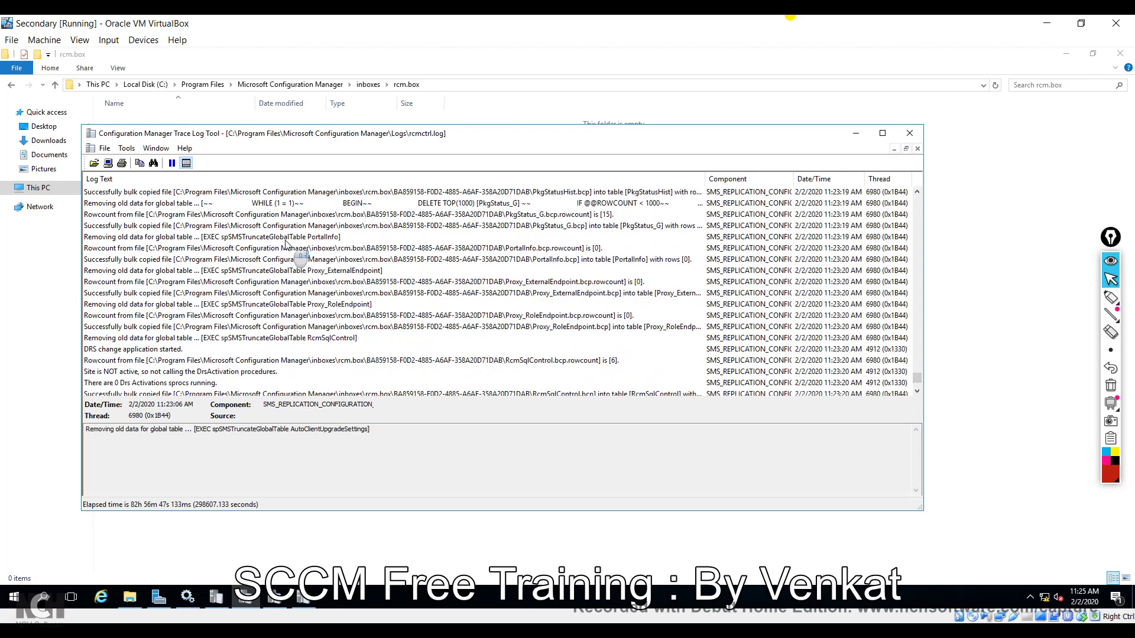
pyautogui.scroll(-12, 286, 243)
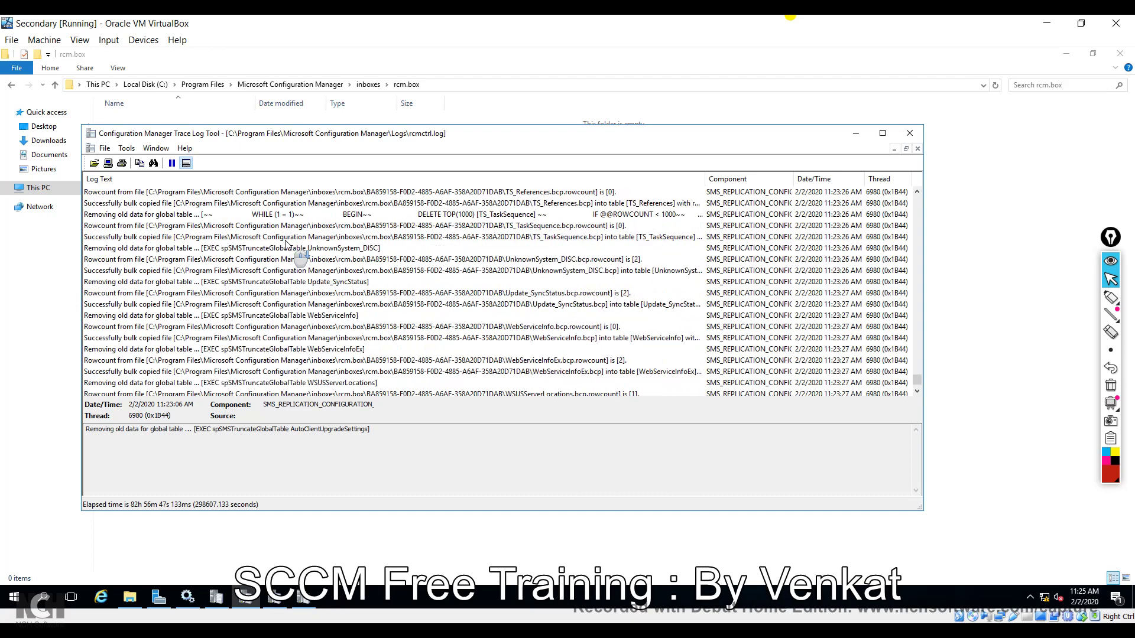
pyautogui.click(137, 261)
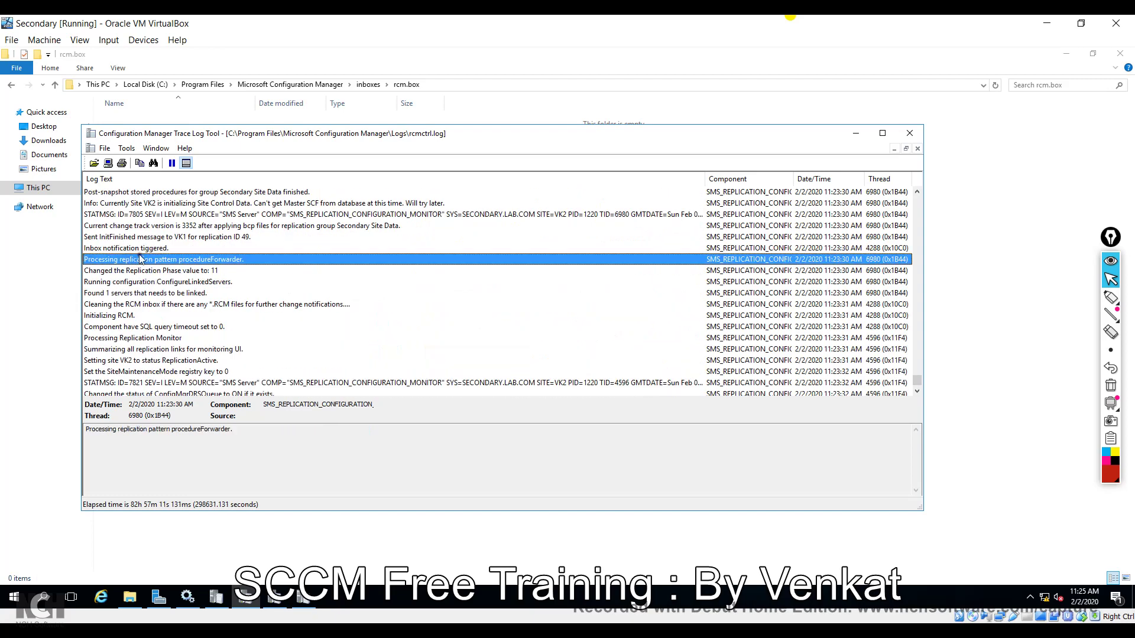
pyautogui.click(176, 271)
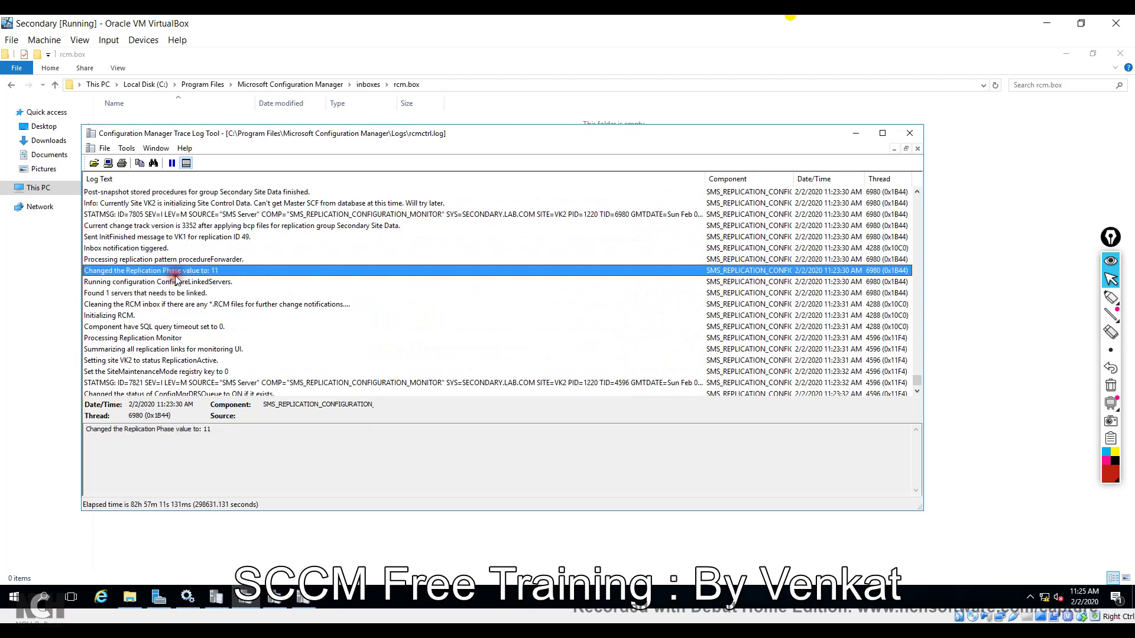
pyautogui.click(173, 327)
pyautogui.scroll(-3, 177, 331)
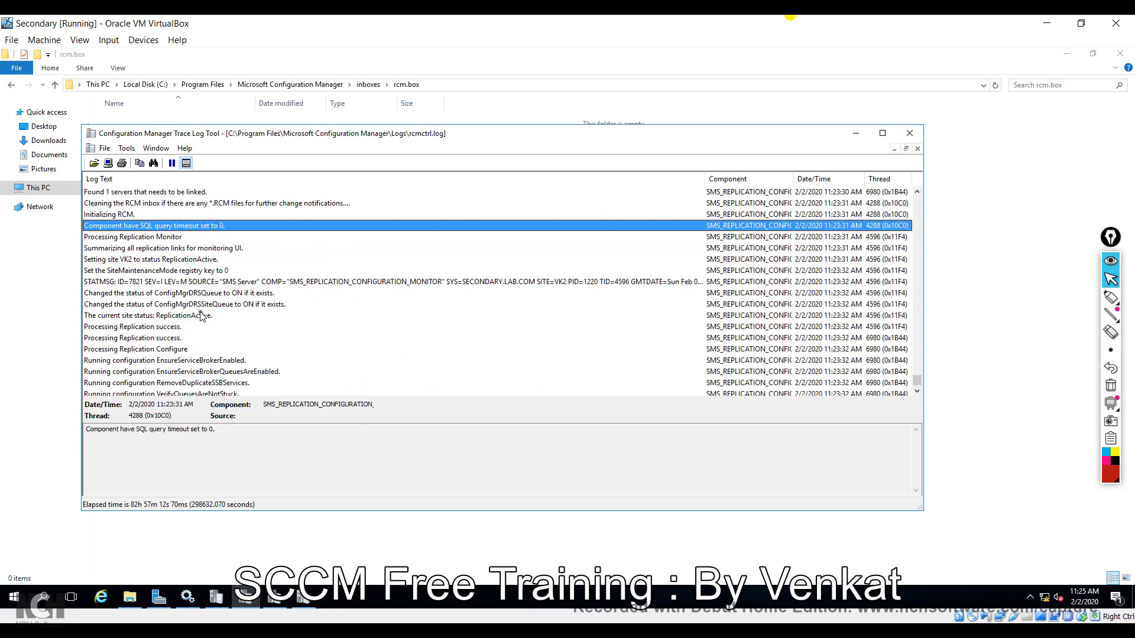
pyautogui.click(205, 249)
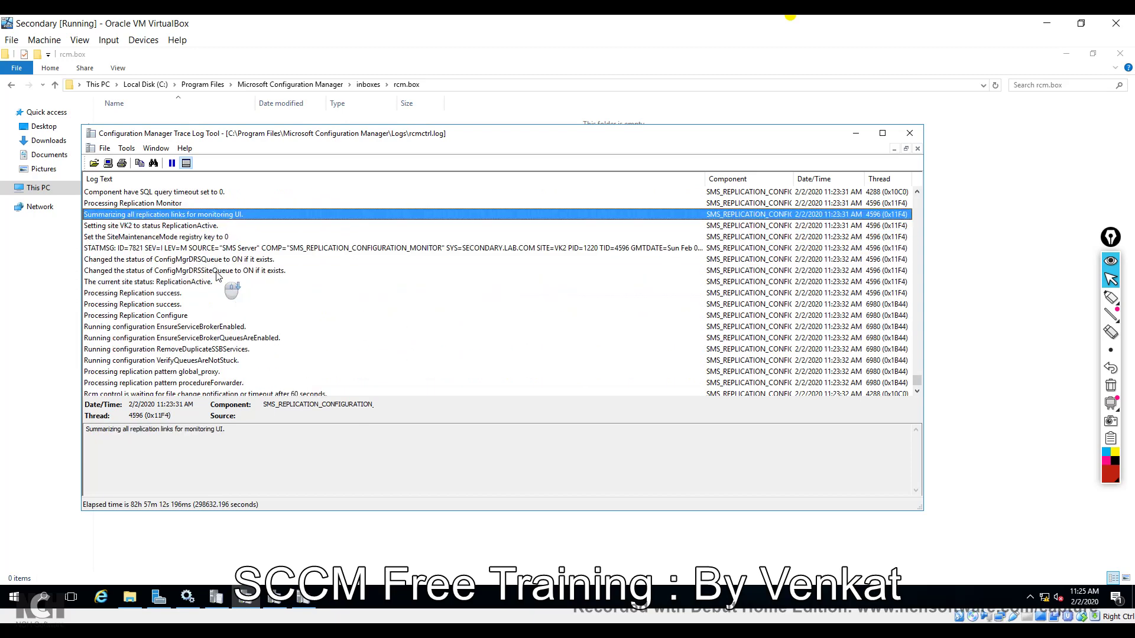
pyautogui.scroll(-6, 213, 266)
pyautogui.scroll(-6, 216, 275)
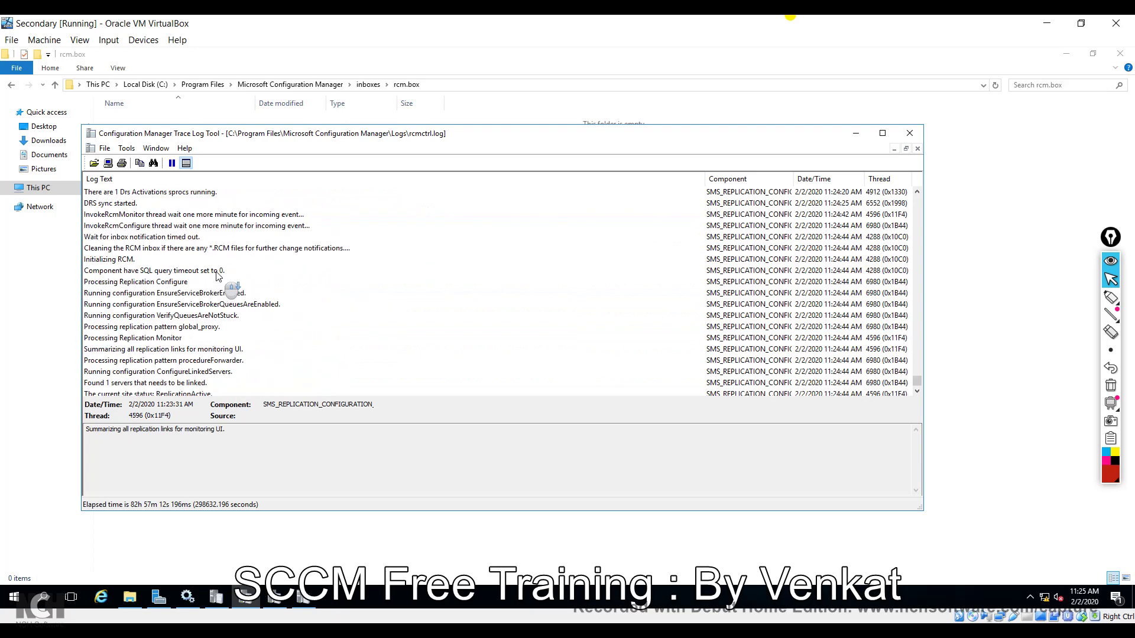
pyautogui.scroll(-6, 217, 276)
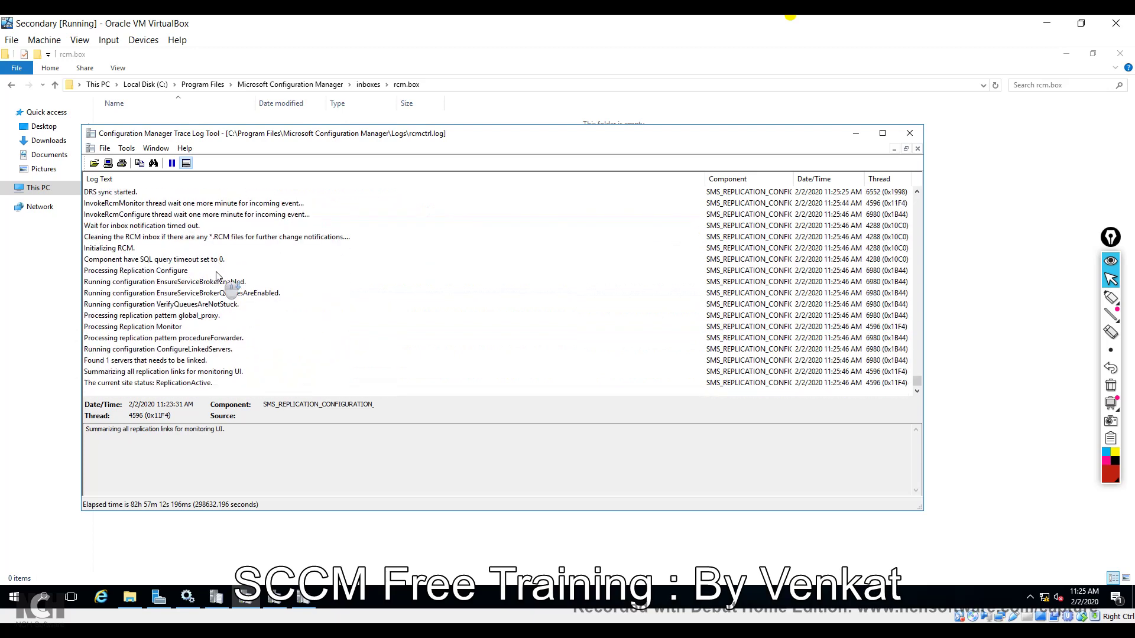
pyautogui.click(216, 272)
pyautogui.scroll(-2, 216, 276)
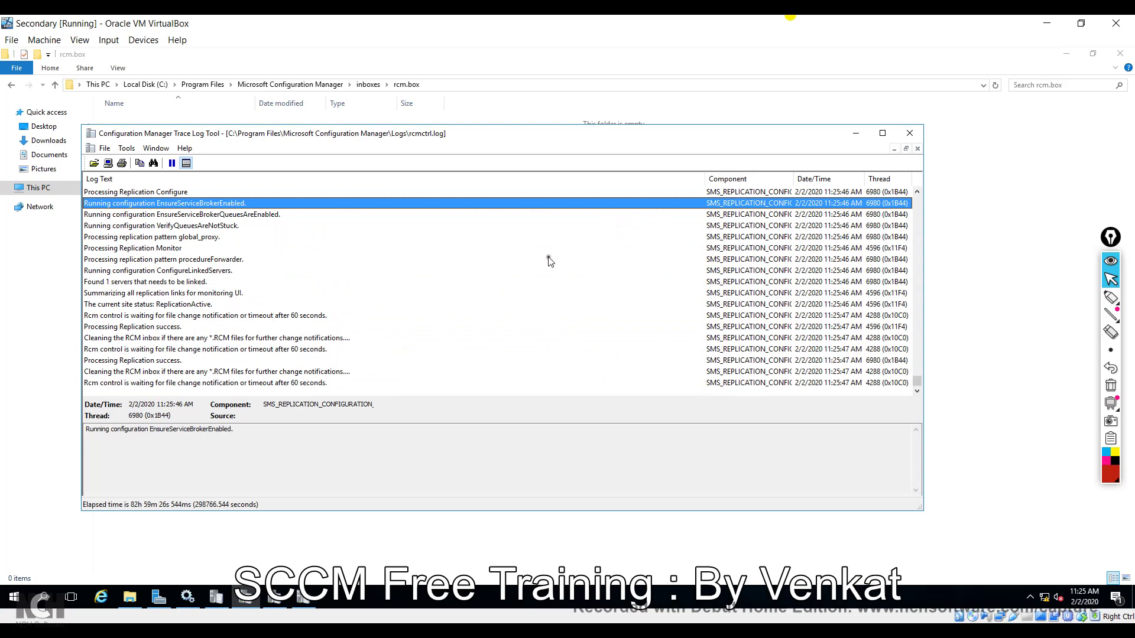
pyautogui.click(445, 250)
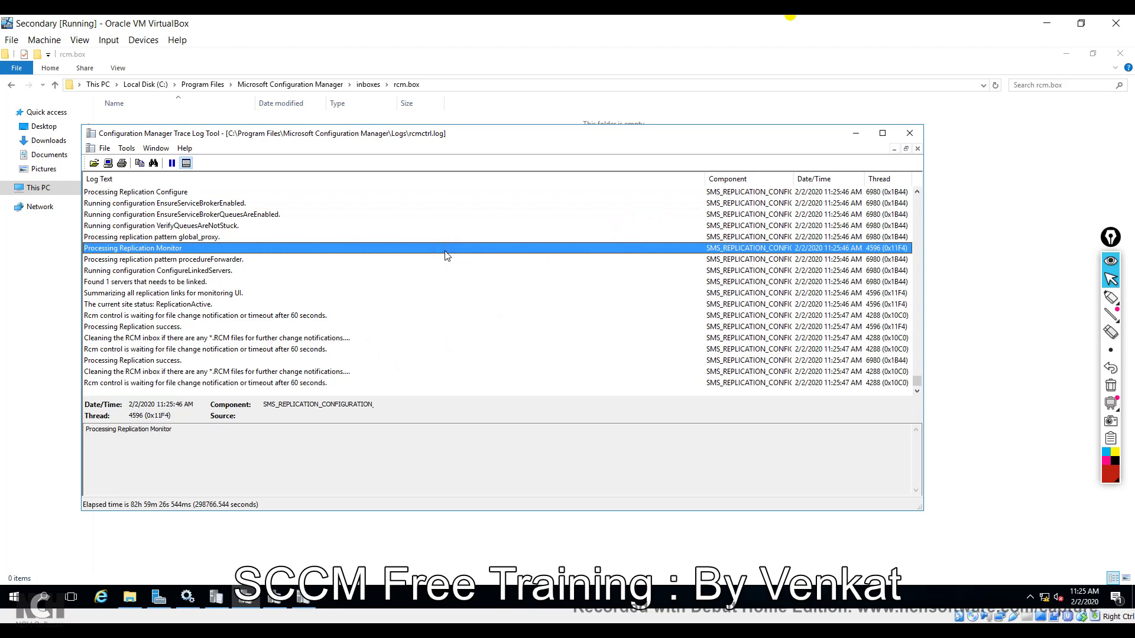